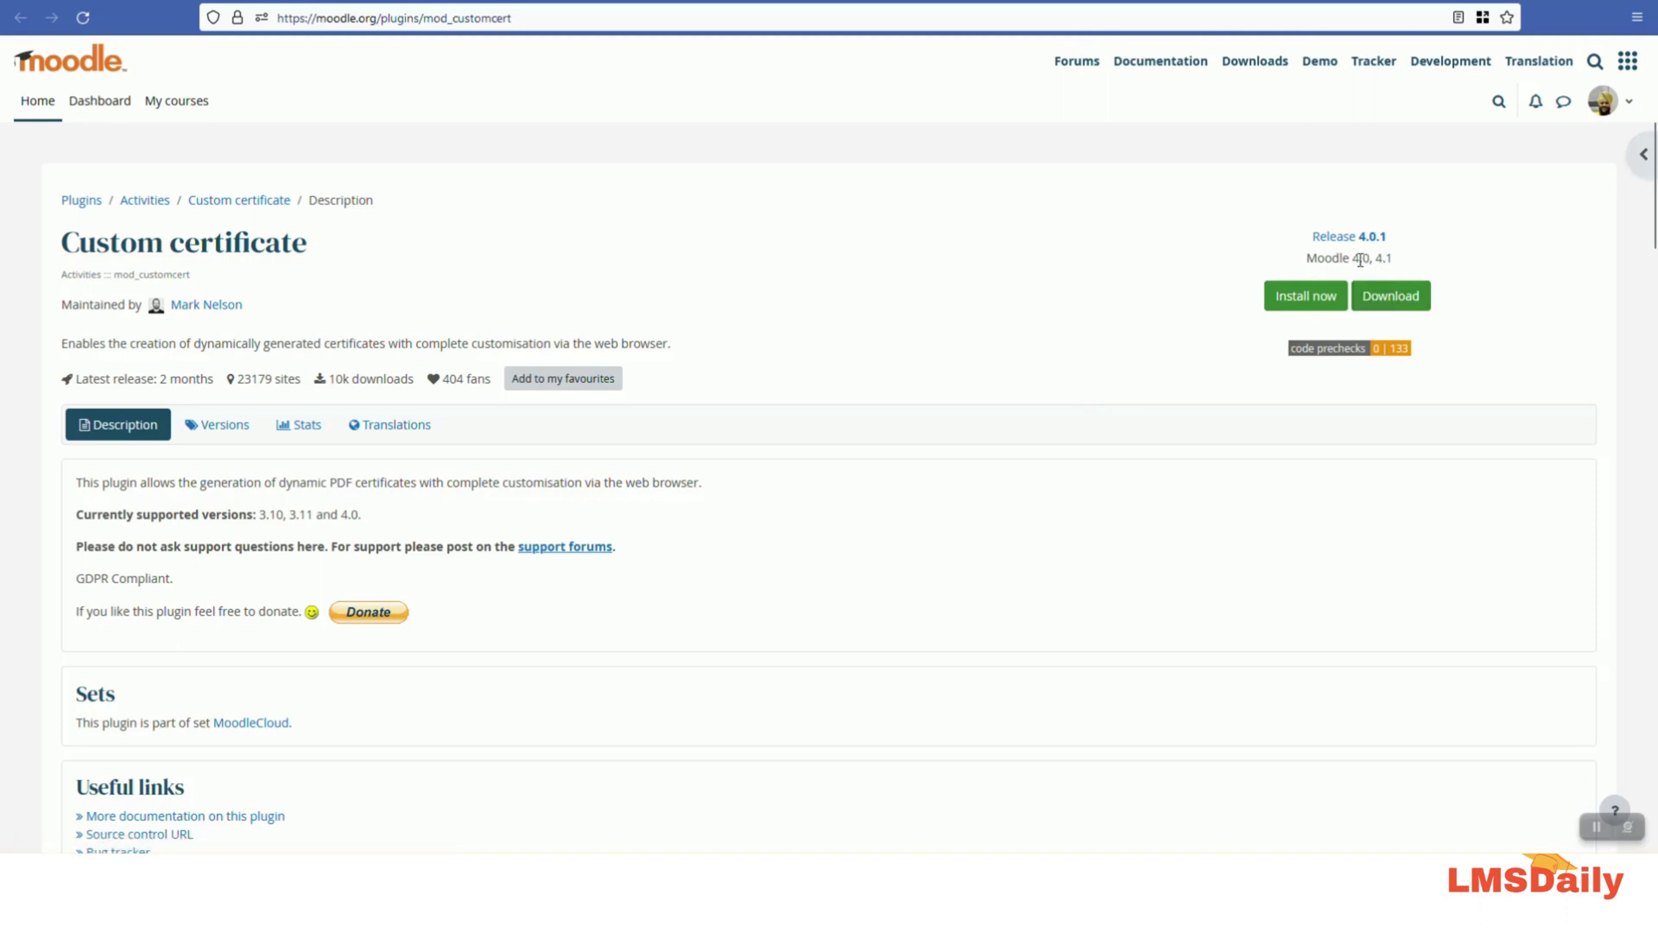
# - Download release 4.0.1 of the Custom certificate plugin and show it in the Downloads folder
pyautogui.click(1389, 301)
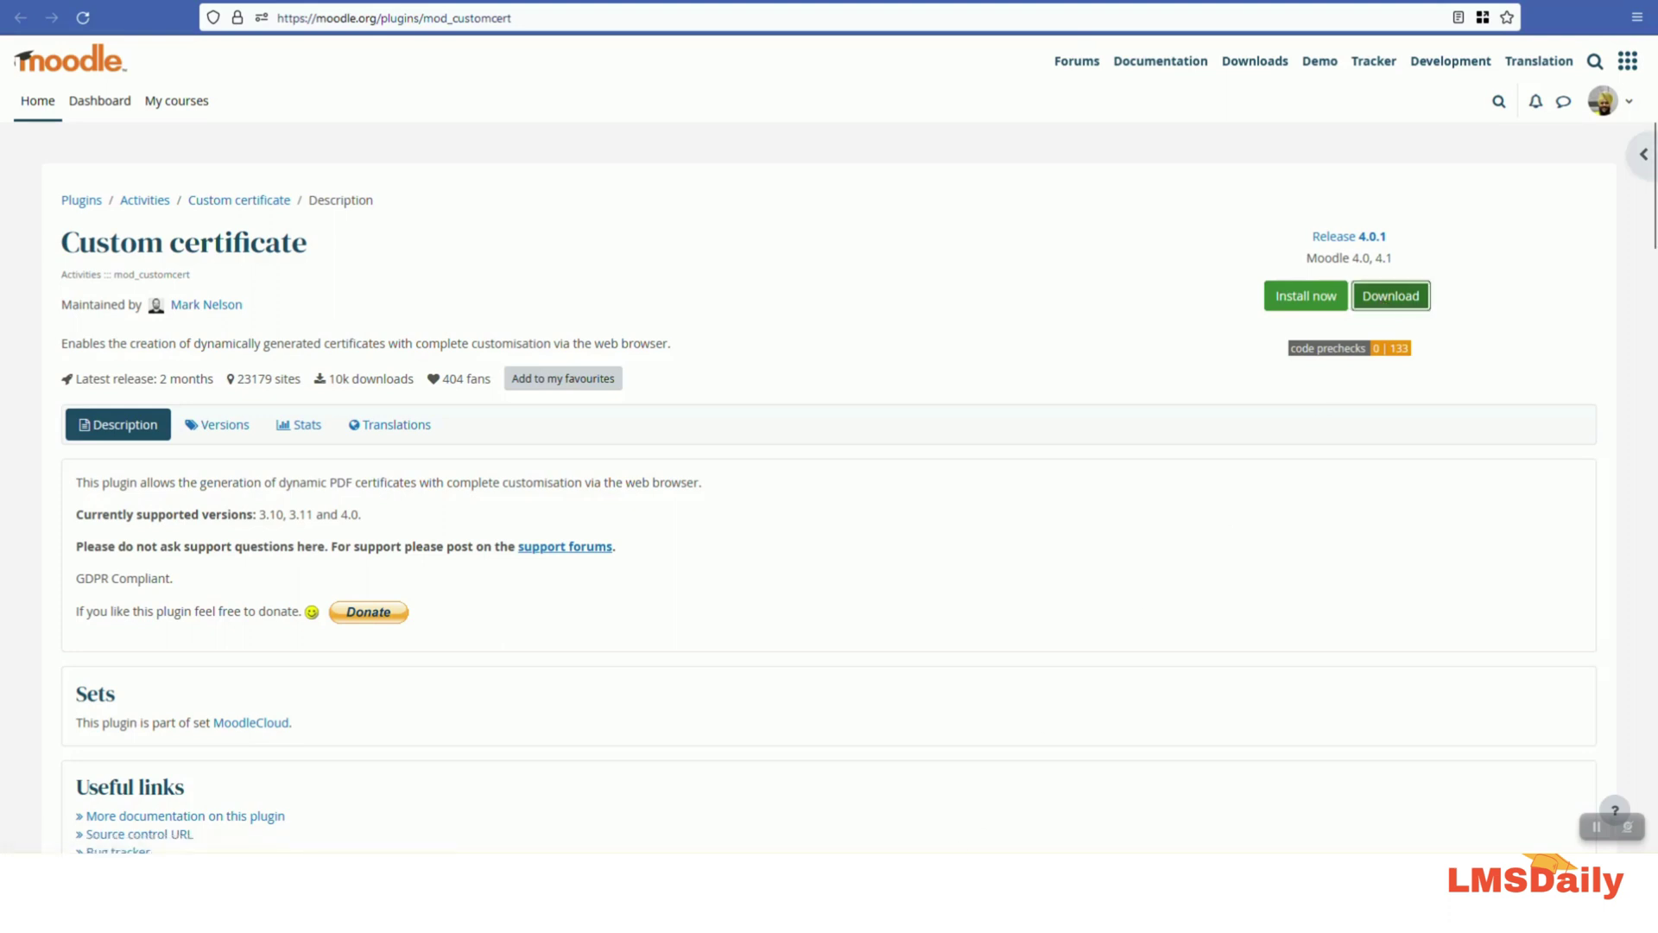
pyautogui.moveTo(801, 796)
pyautogui.click(710, 790)
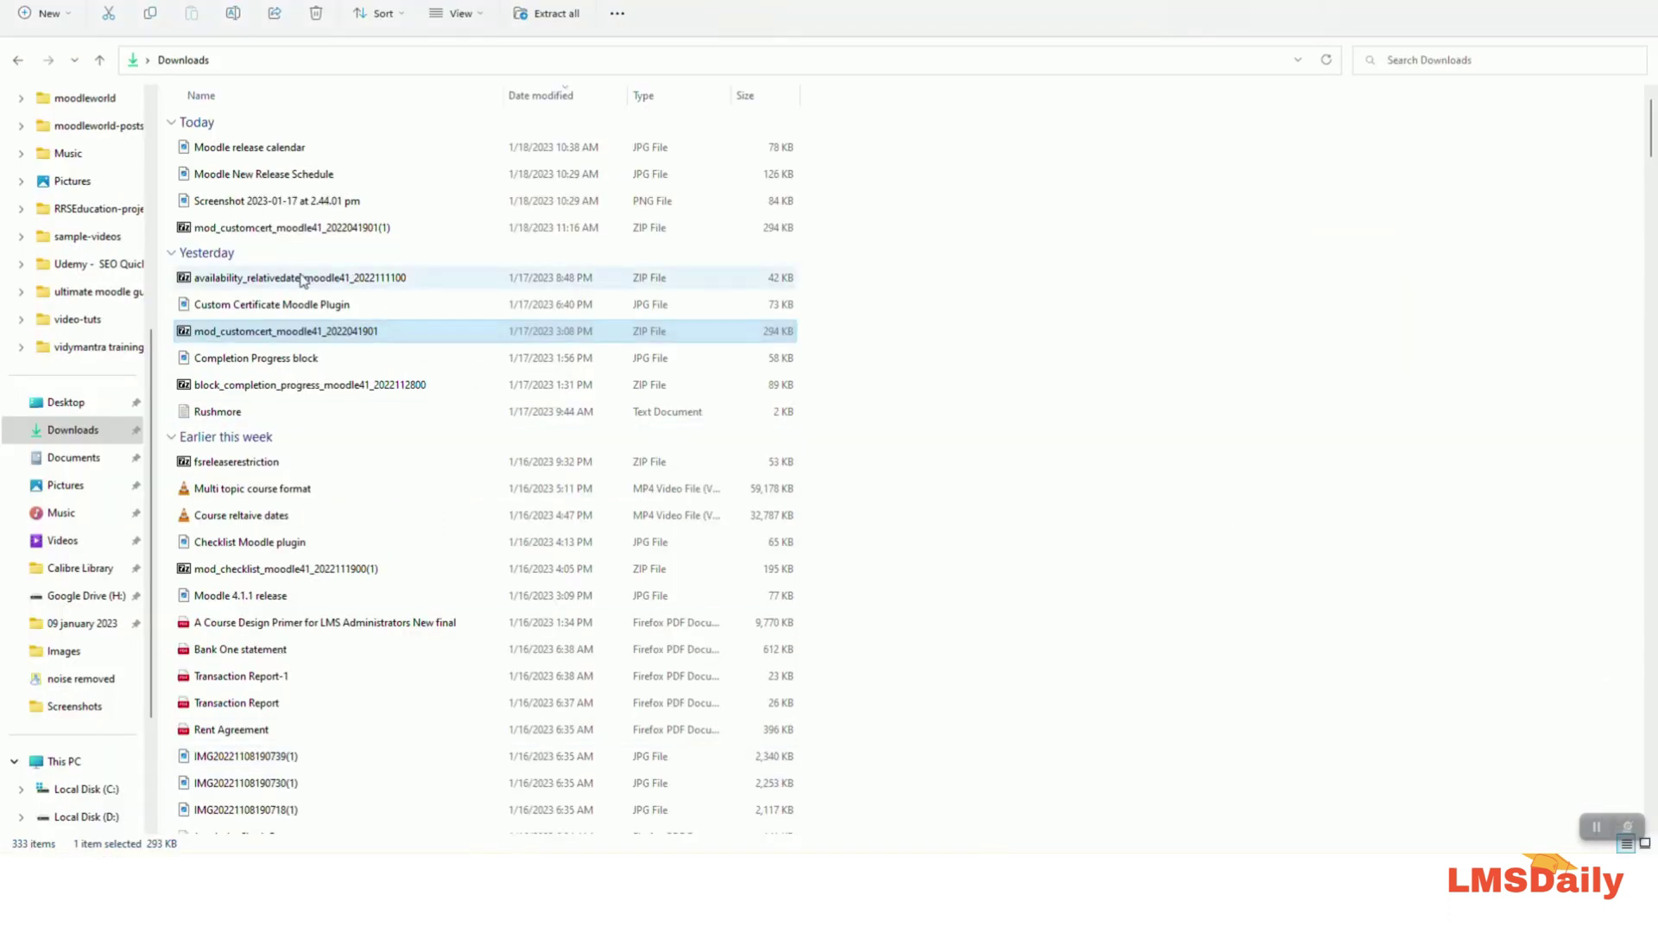
pyautogui.doubleClick(275, 229)
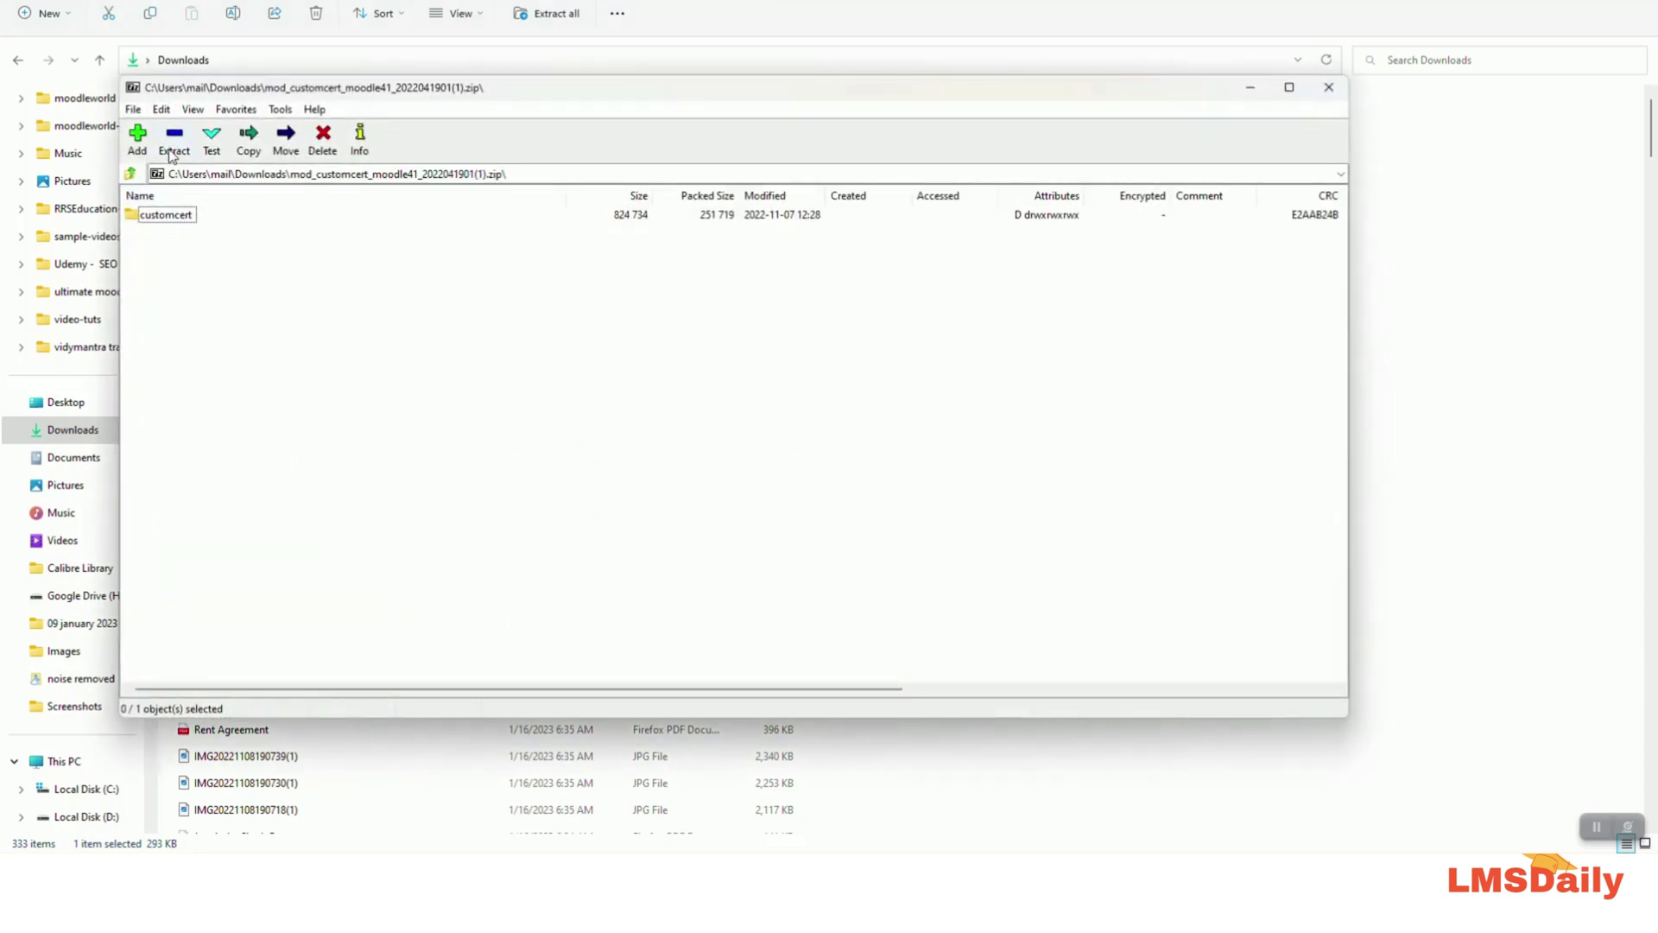
pyautogui.press('F5')
pyautogui.click(991, 342)
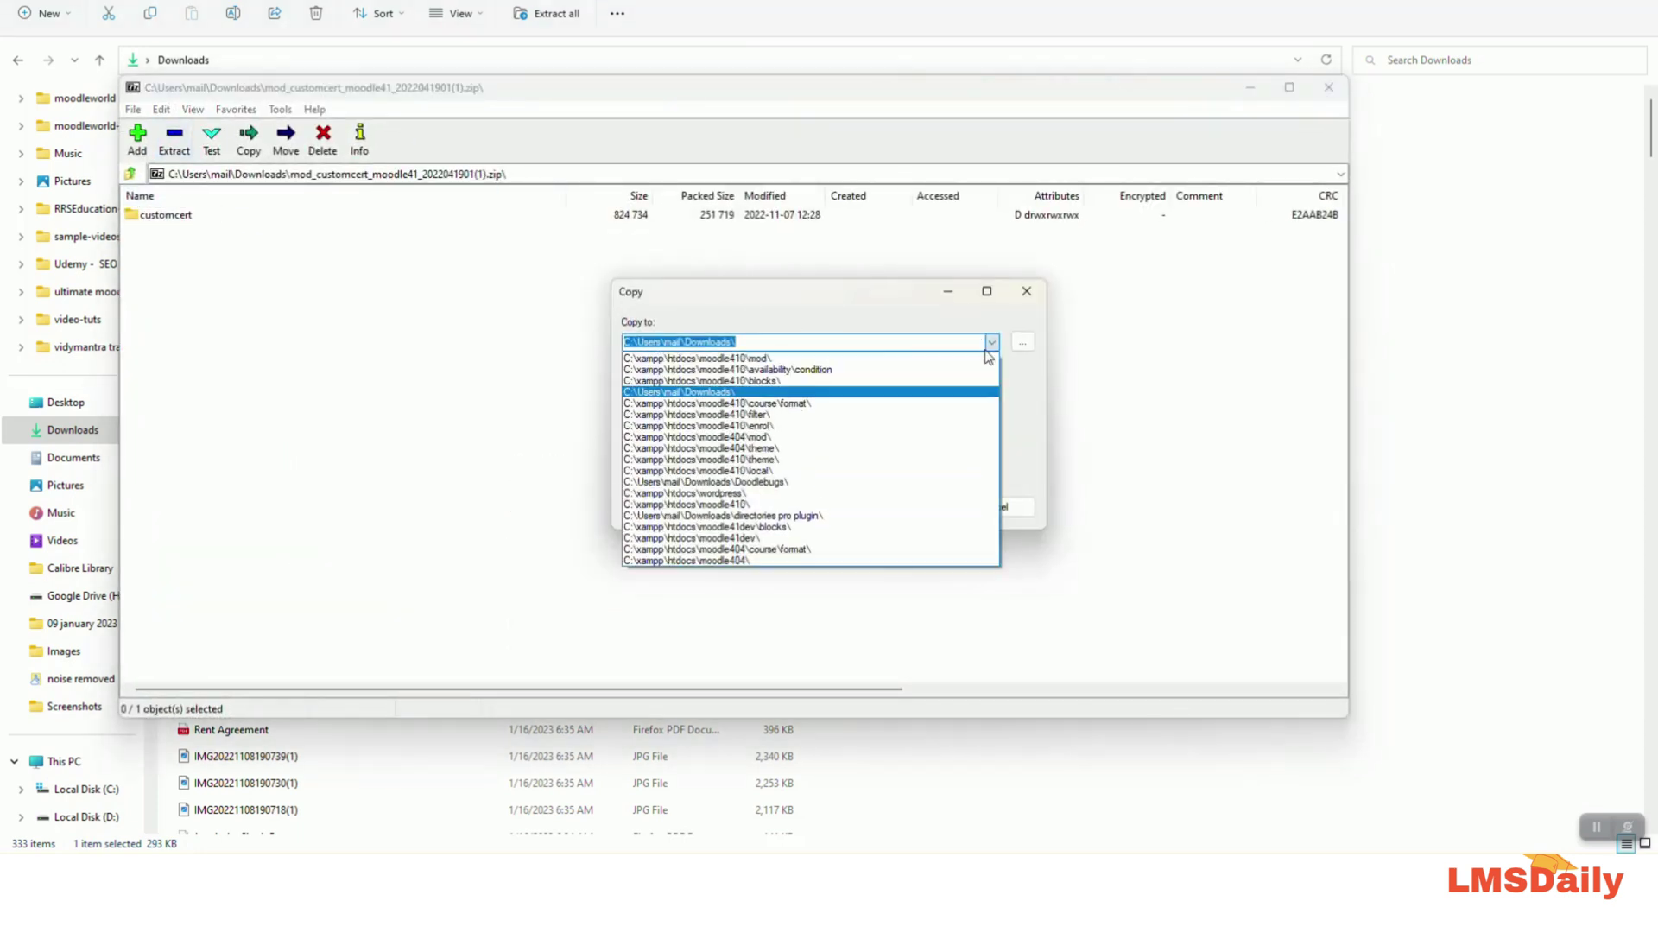
pyautogui.click(854, 357)
pyautogui.click(870, 511)
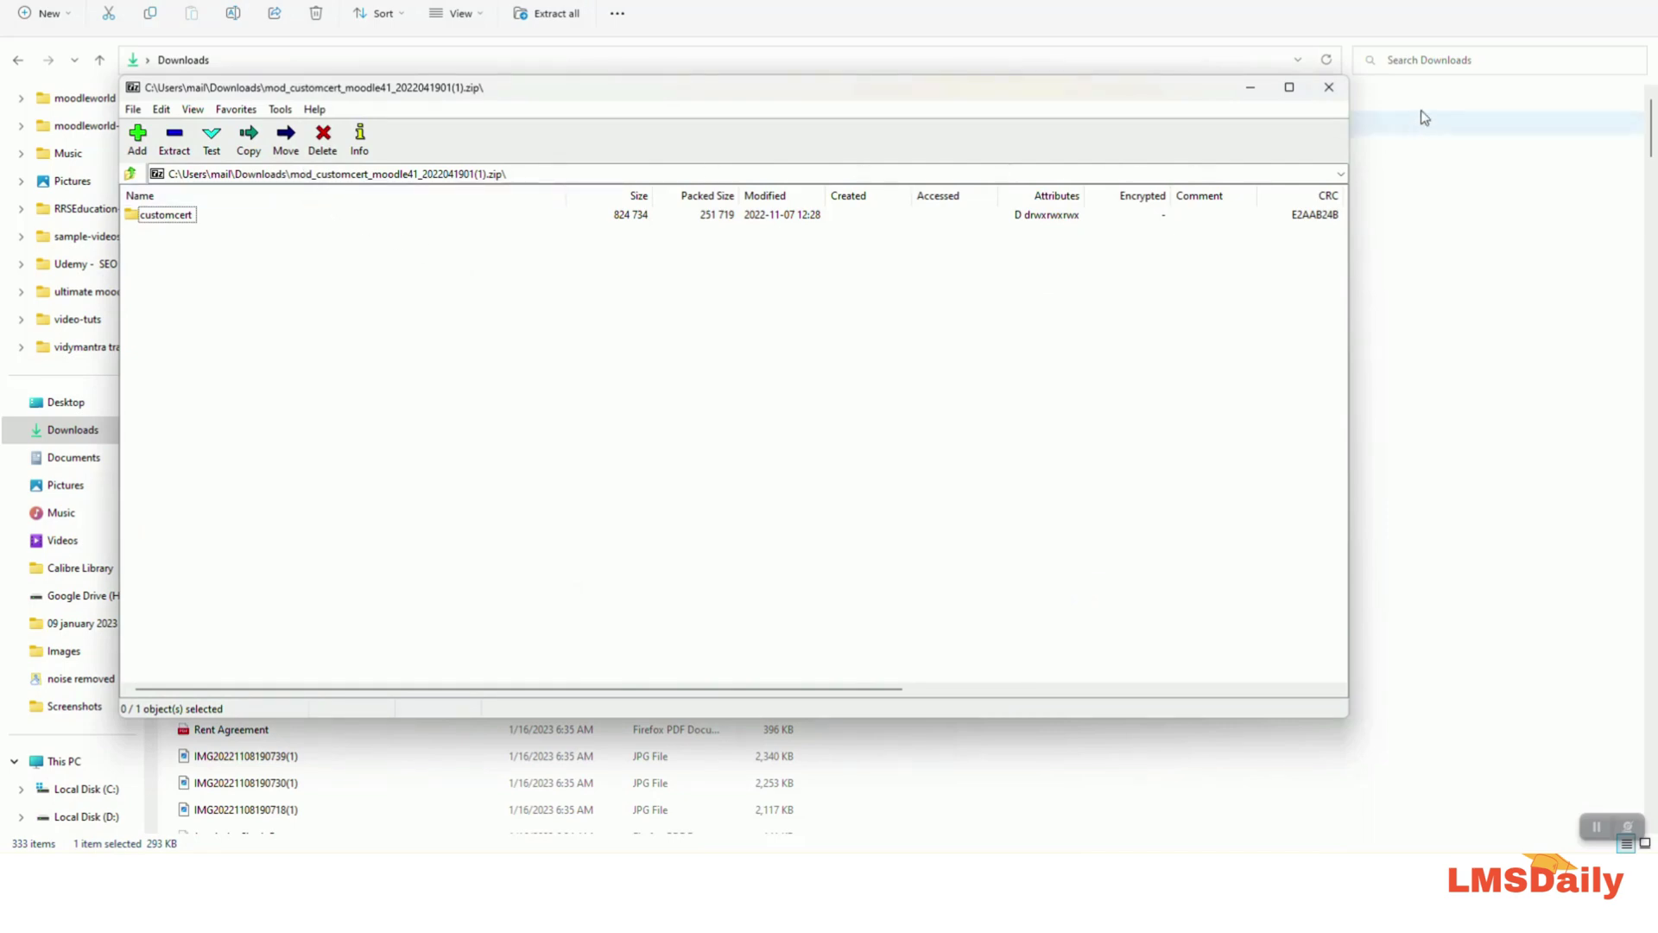
pyautogui.click(1329, 88)
# - Switch to the local Moodle 4.1 site in the browser, enter Site administration and continue past the server checks
pyautogui.hotkey('alt', 'Tab')
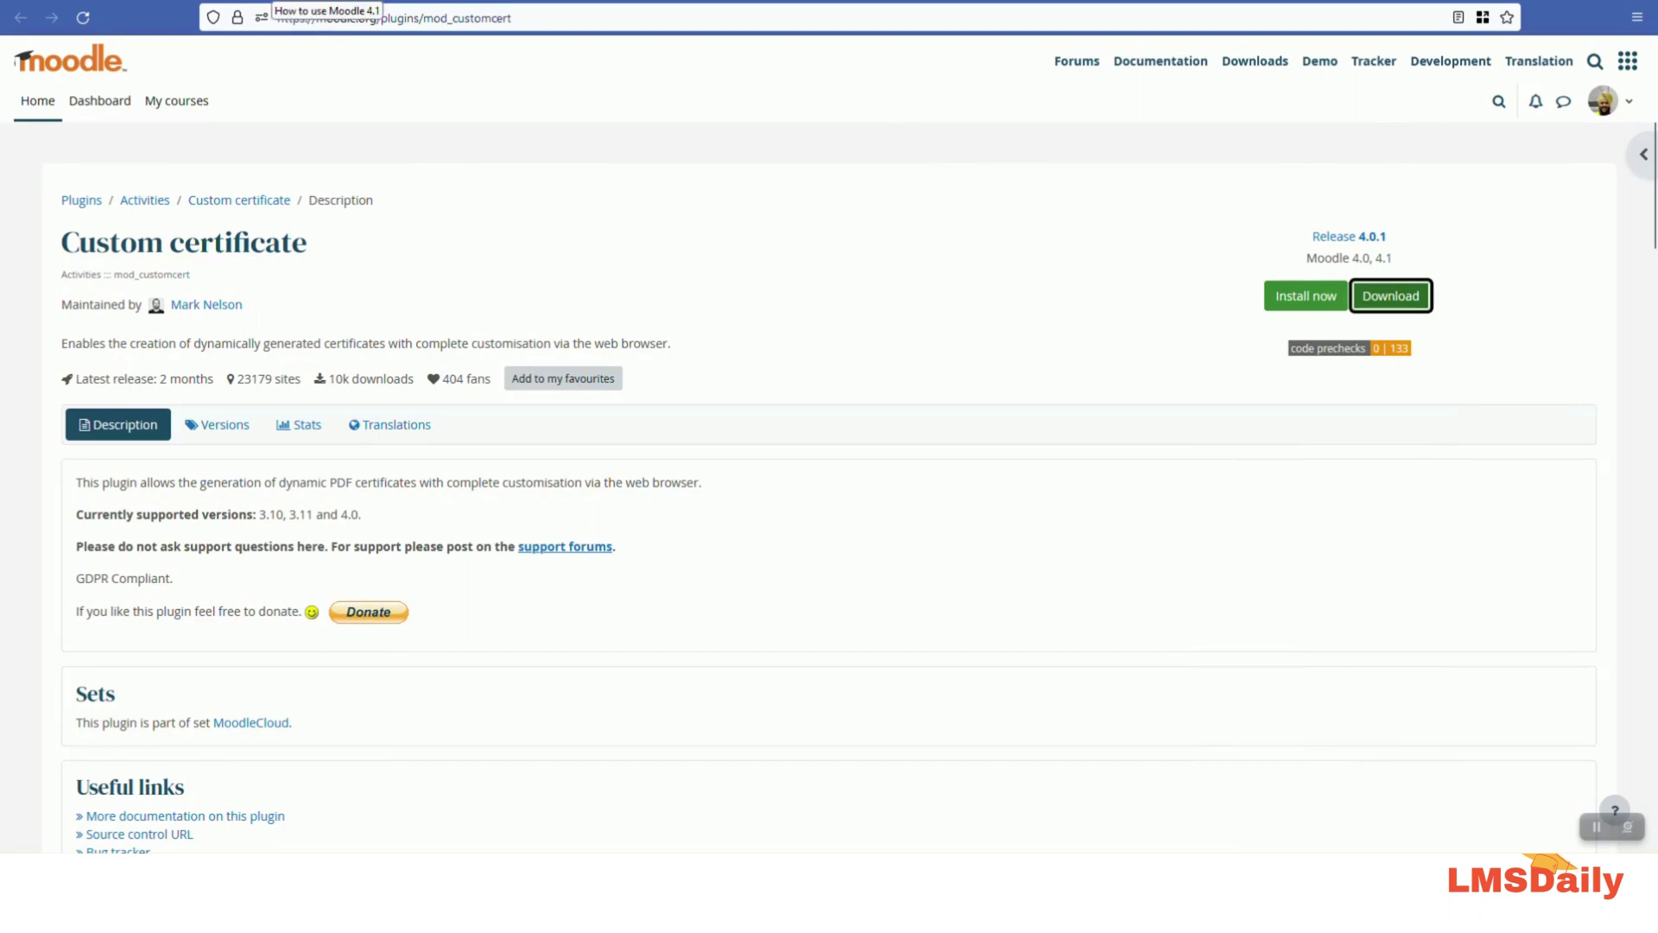
pyautogui.click(319, 3)
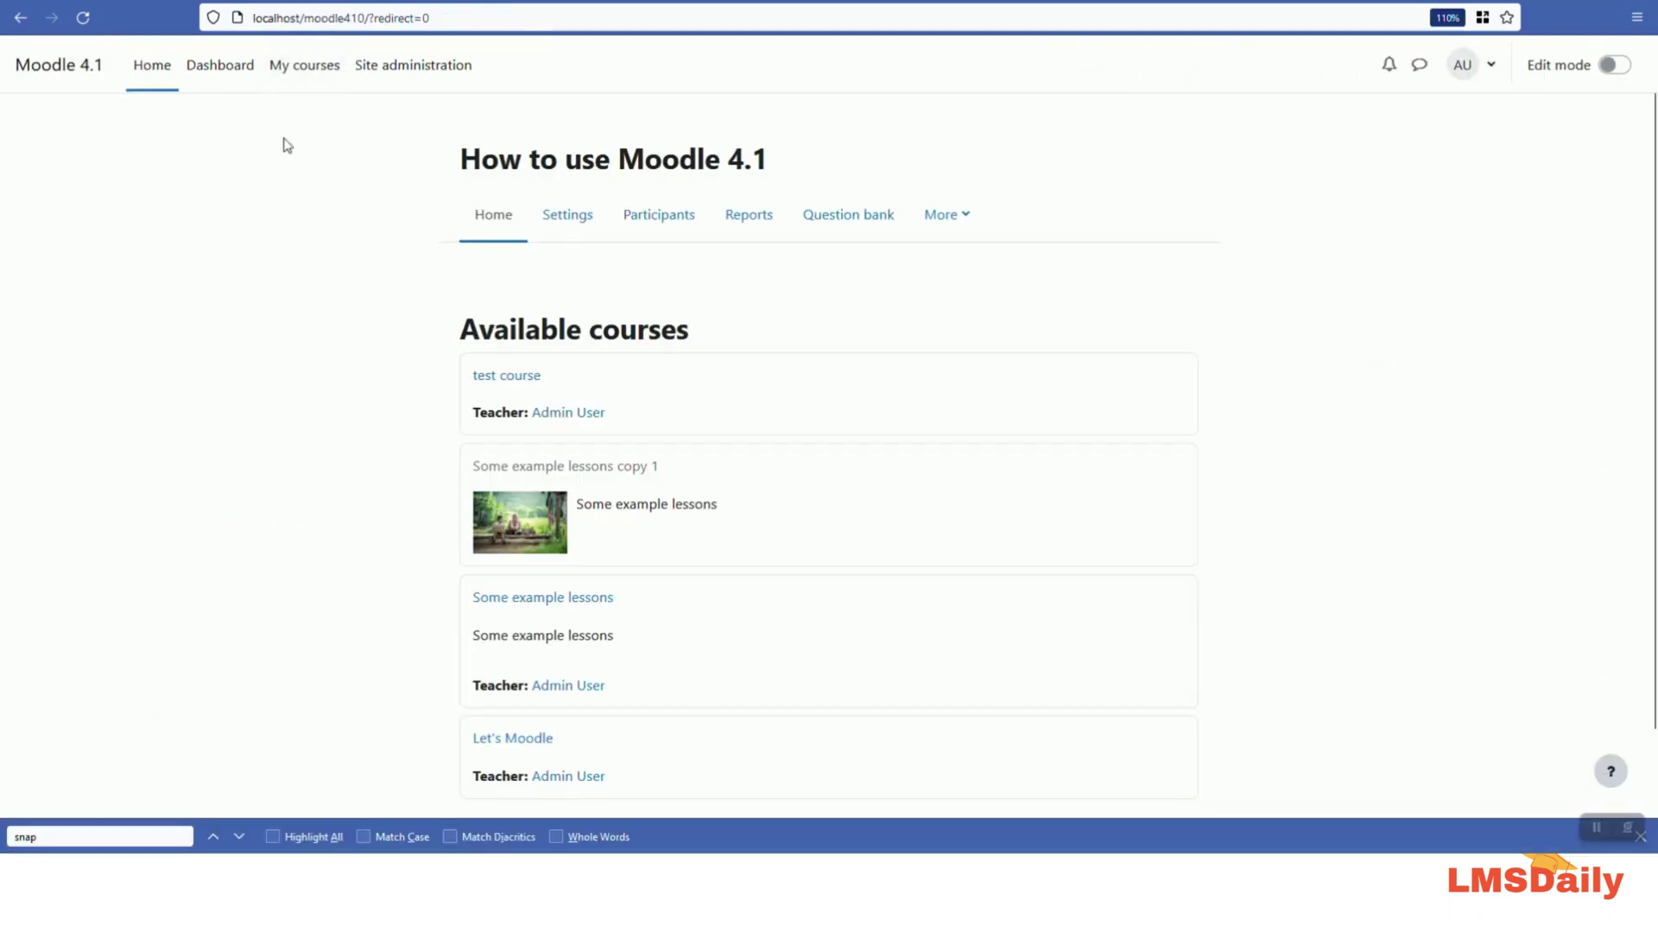
pyautogui.click(422, 76)
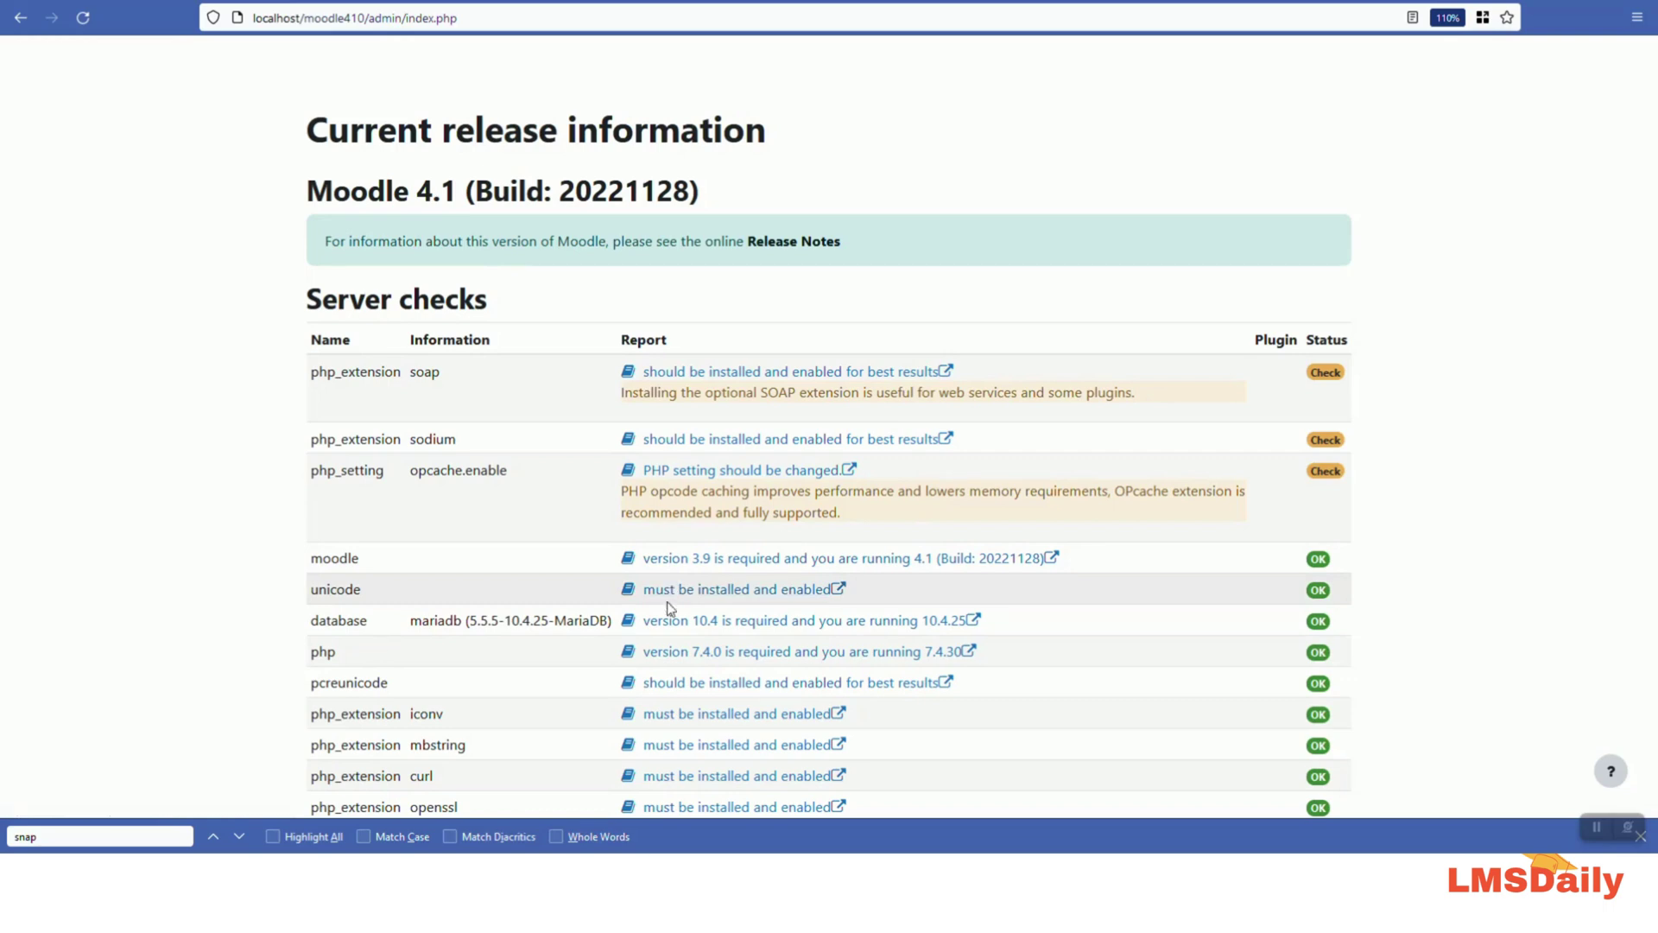
pyautogui.scroll(-10, 670, 608)
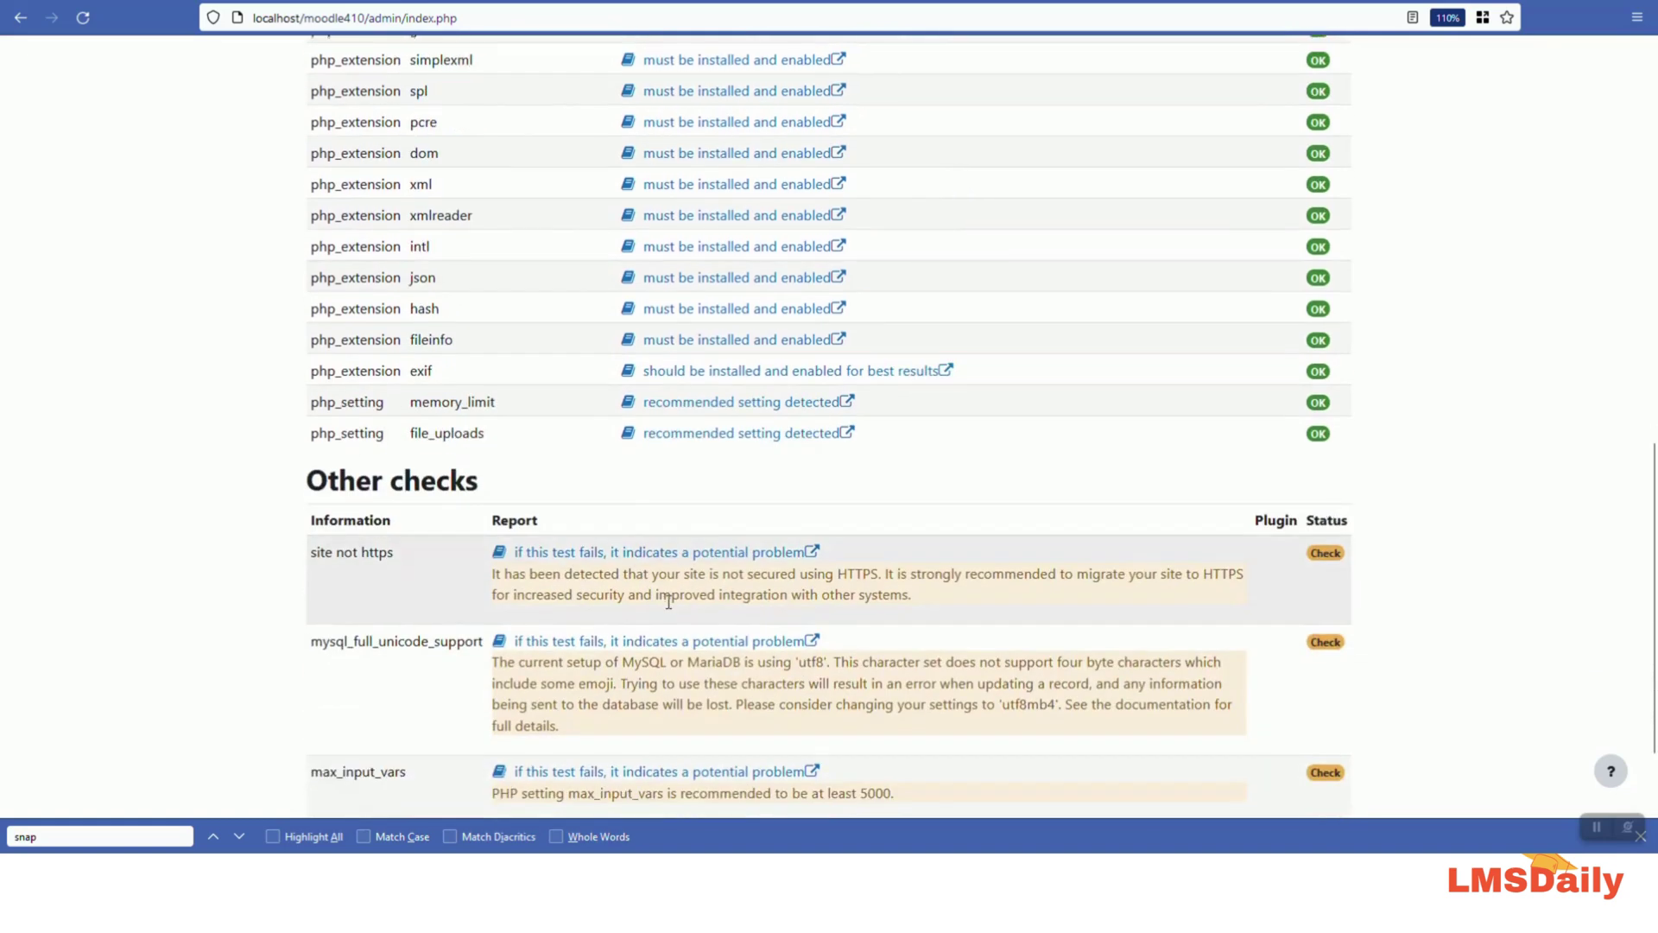
pyautogui.click(829, 787)
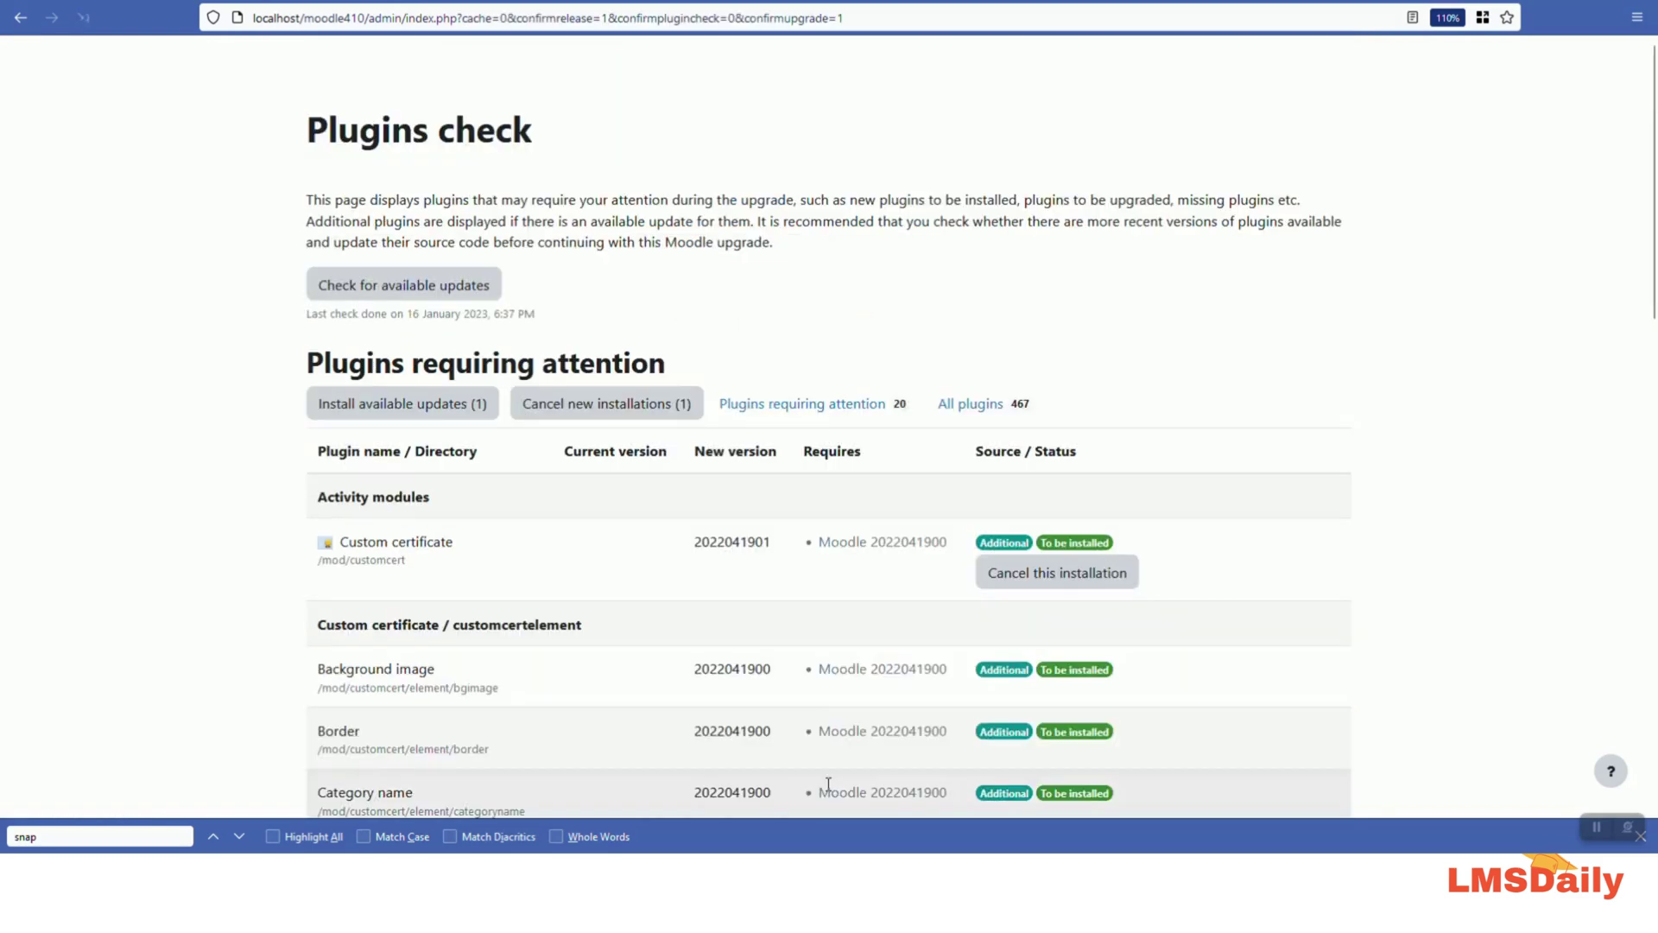
# - Upgrade the Moodle database to install the Custom certificate plugin and its elements, and continue to the new settings
pyautogui.scroll(-5, 473, 546)
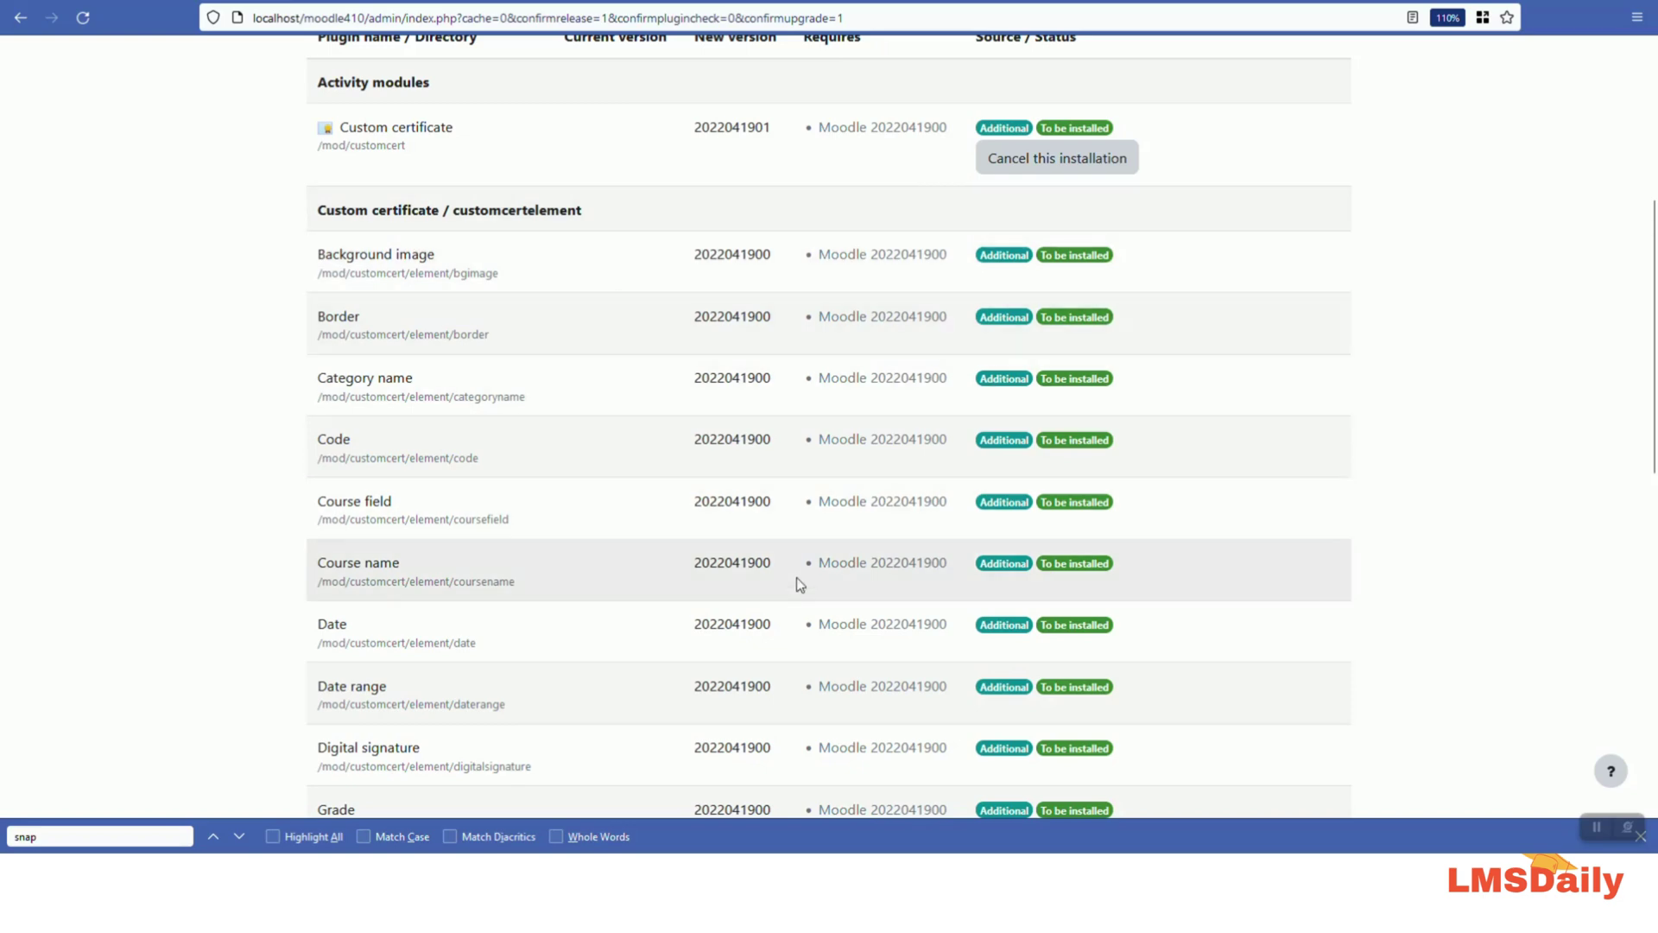
pyautogui.scroll(-10, 794, 582)
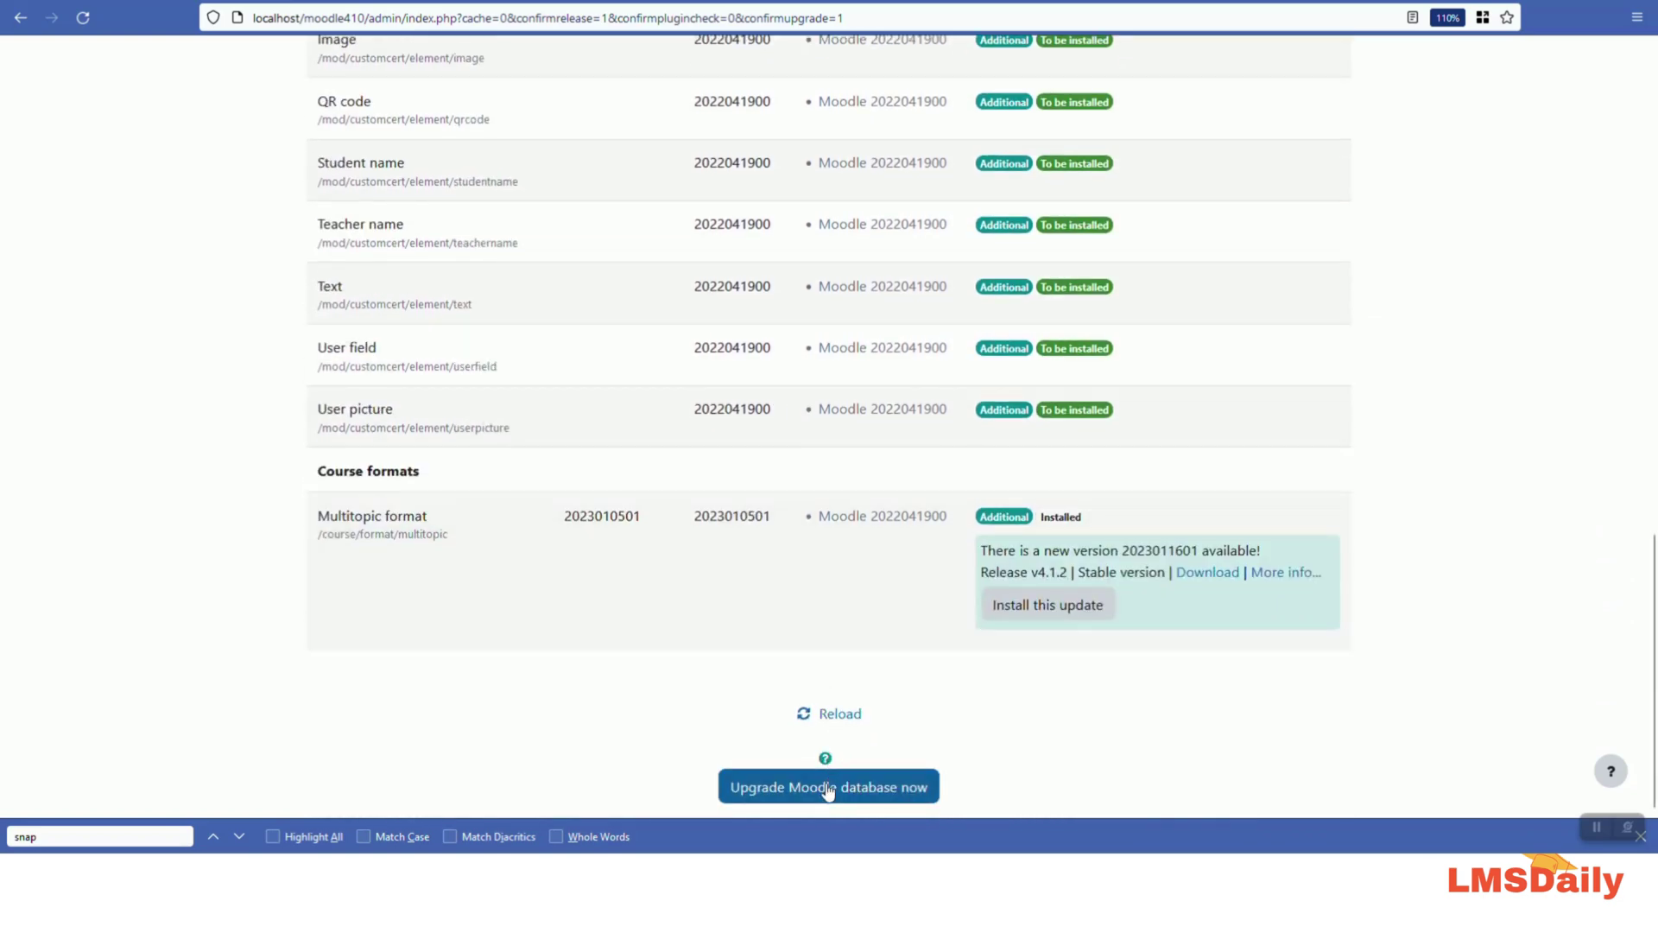
pyautogui.click(828, 787)
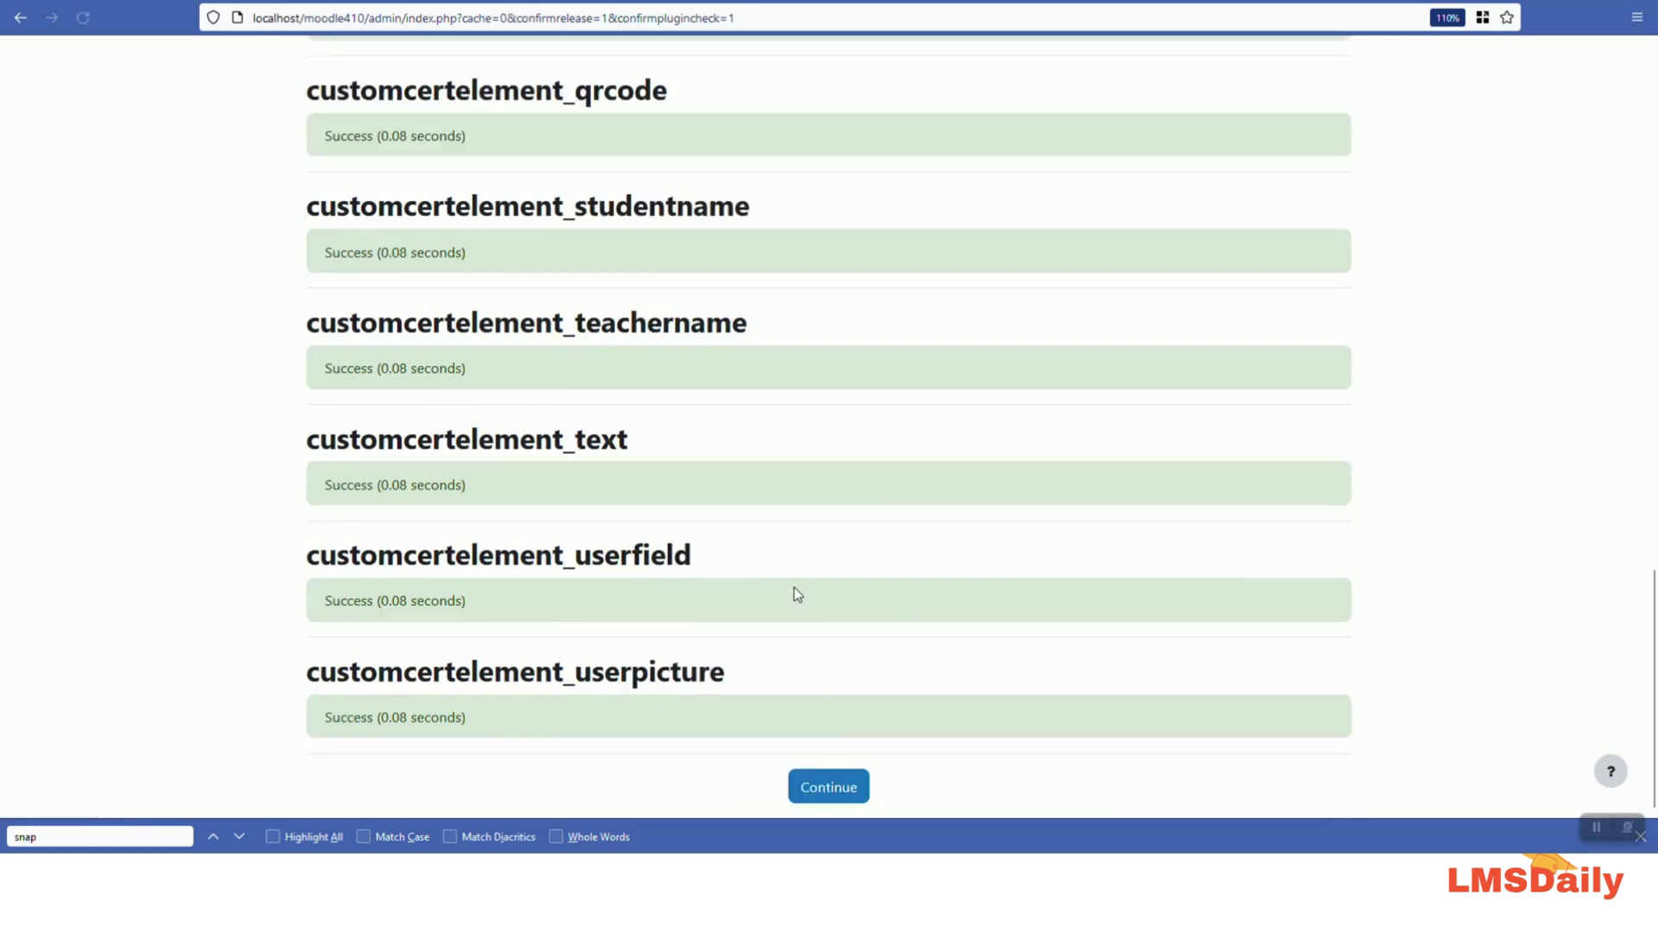
pyautogui.scroll(3, 794, 587)
pyautogui.scroll(-3, 794, 587)
pyautogui.click(822, 790)
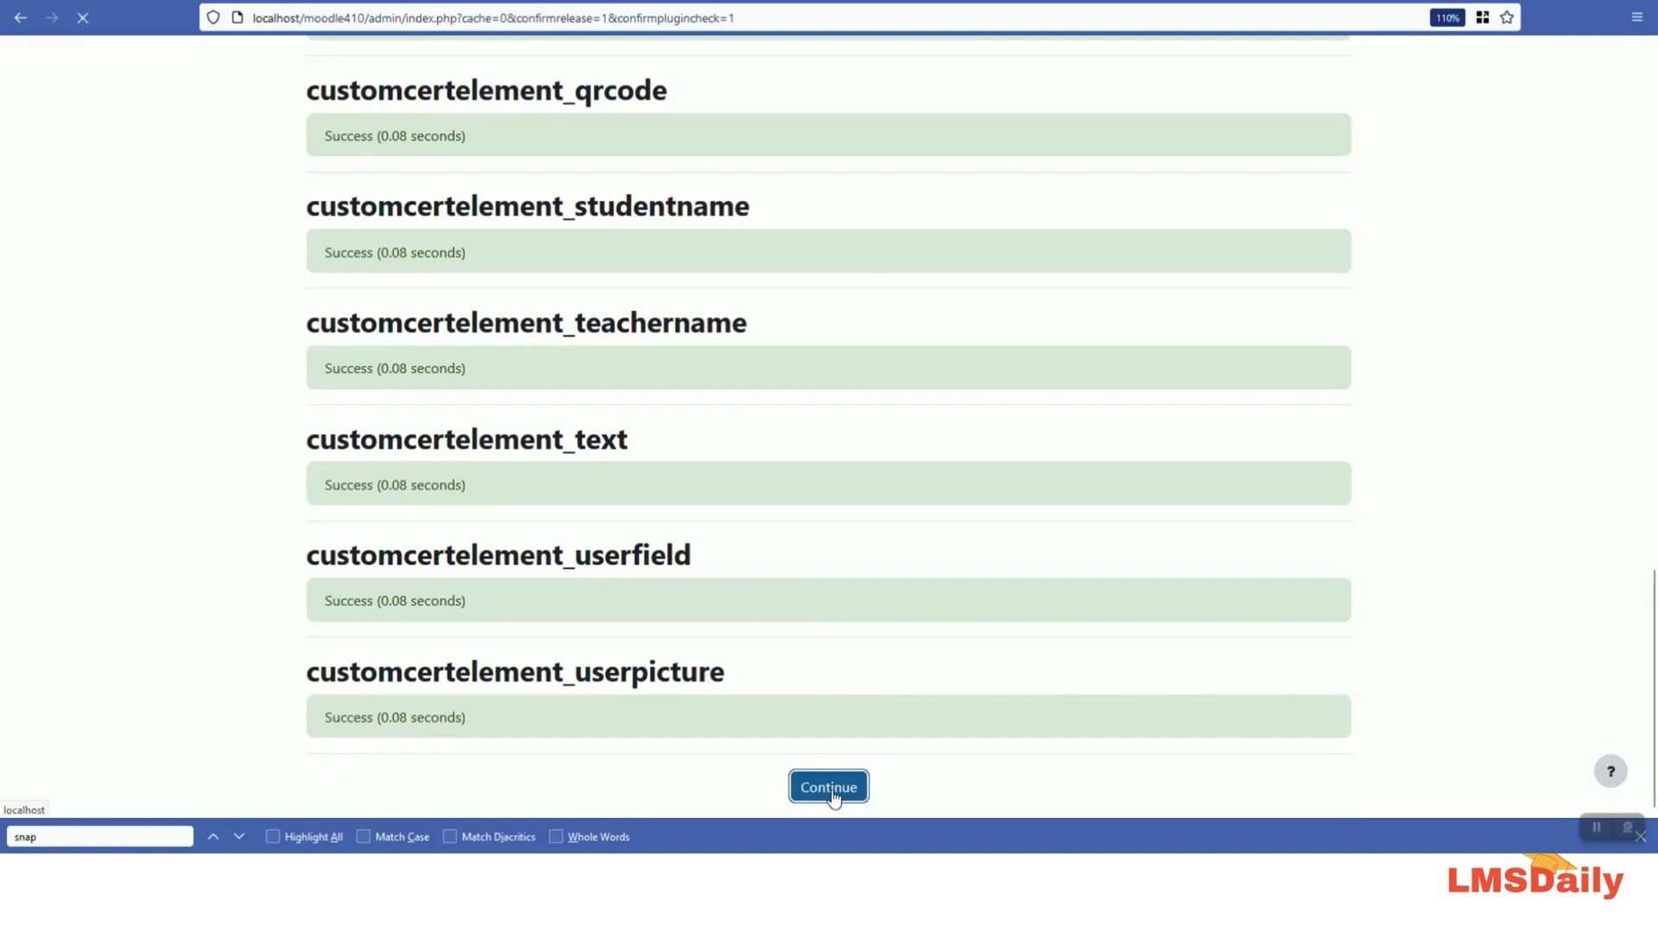
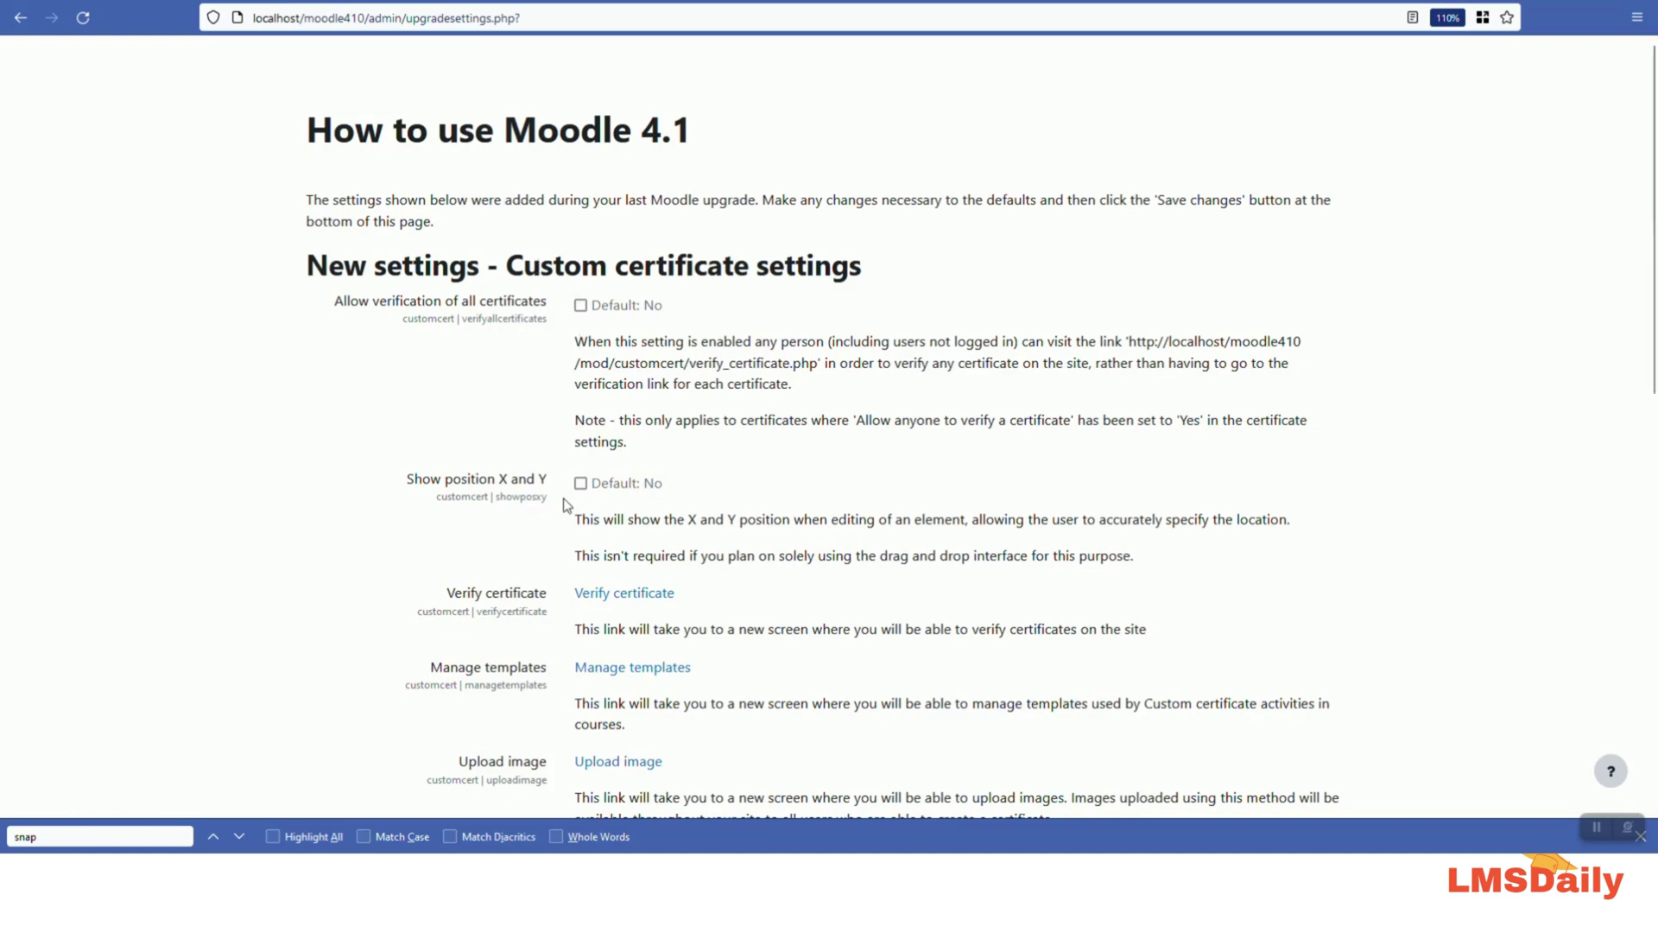
# - Review the new Custom certificate settings and save them with their default values
pyautogui.scroll(-5, 565, 505)
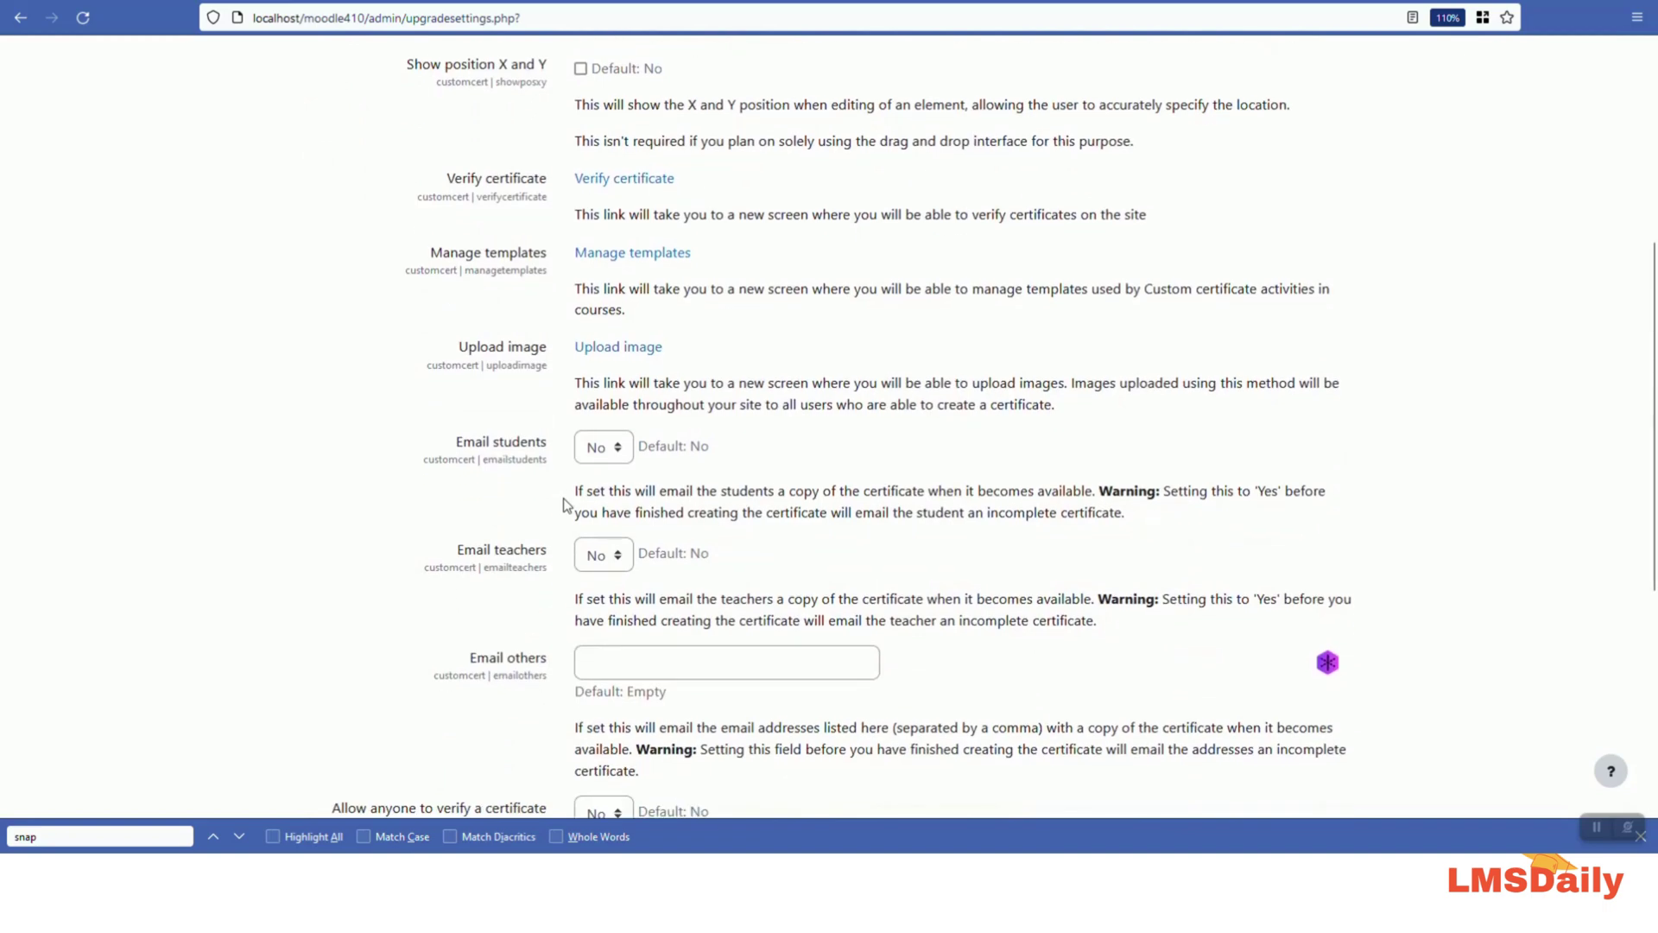
pyautogui.scroll(-2, 563, 505)
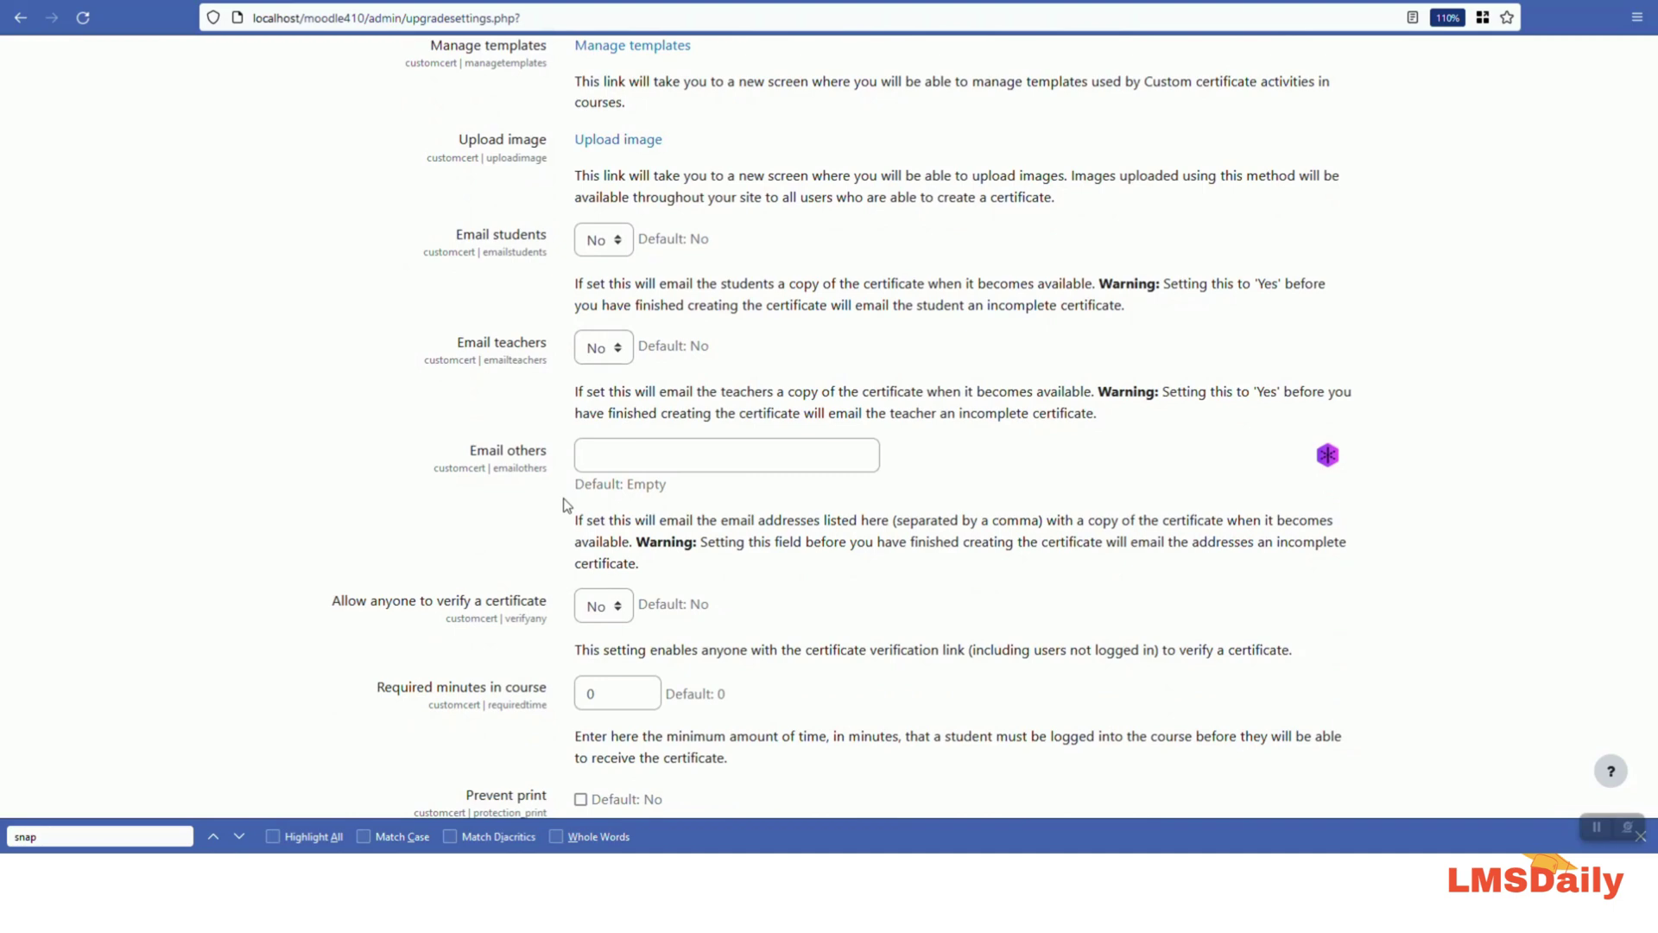
pyautogui.scroll(-2, 563, 506)
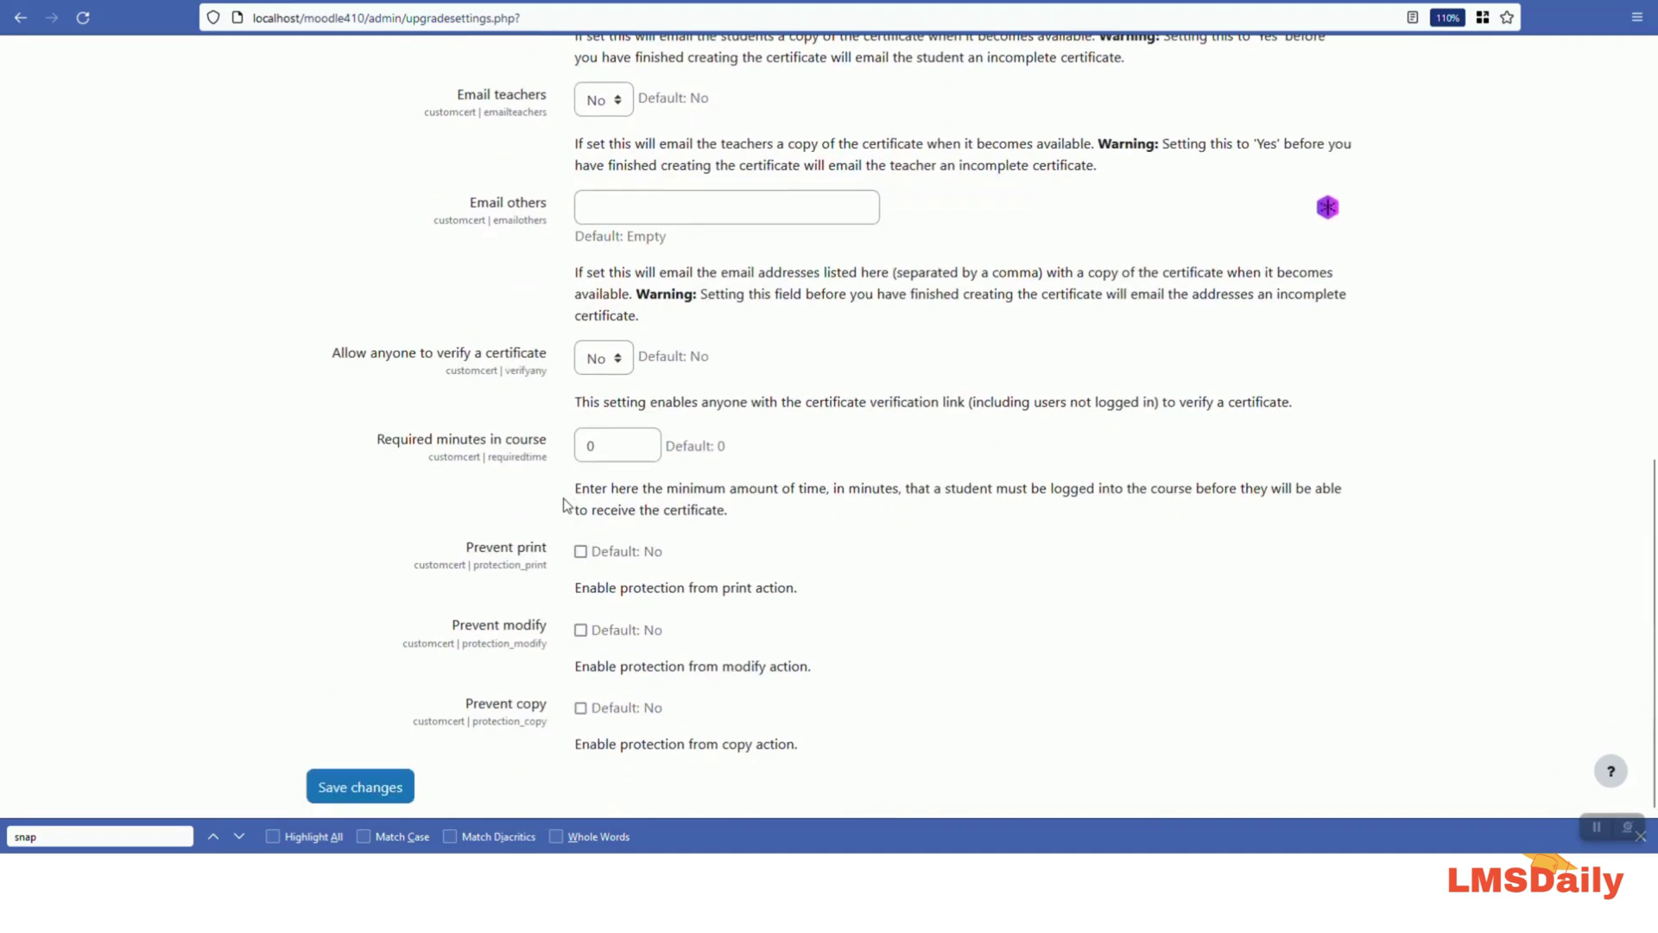
pyautogui.click(400, 792)
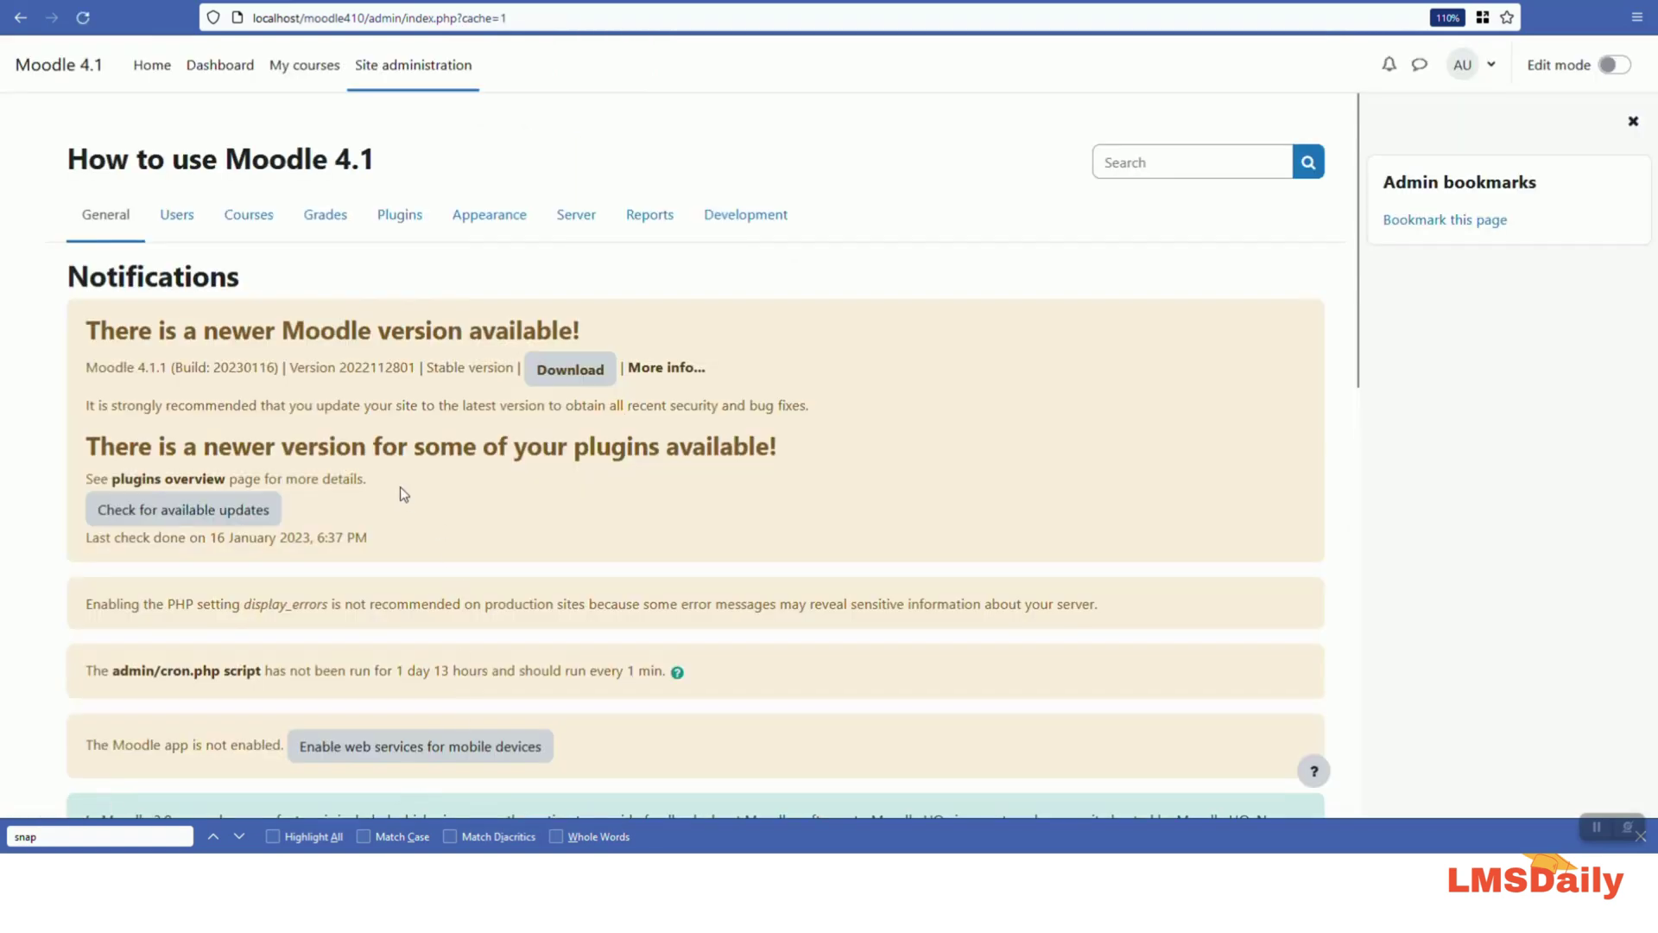
# - Open the course "Some example lessons" from My courses and turn on edit mode
pyautogui.click(302, 76)
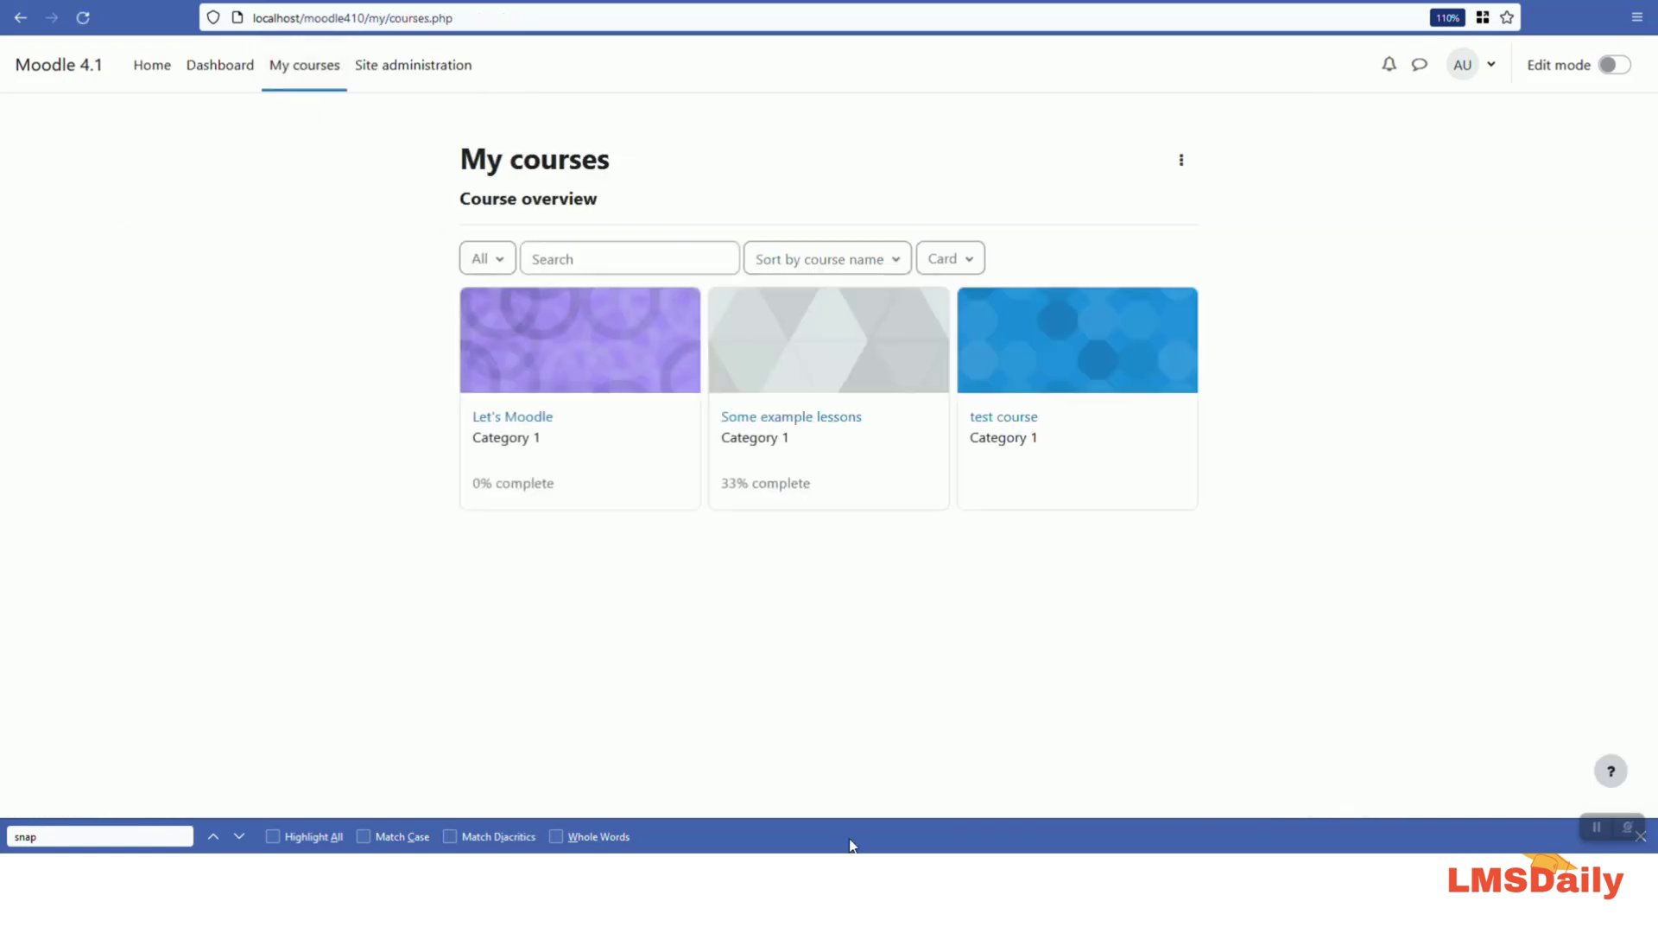
pyautogui.click(788, 417)
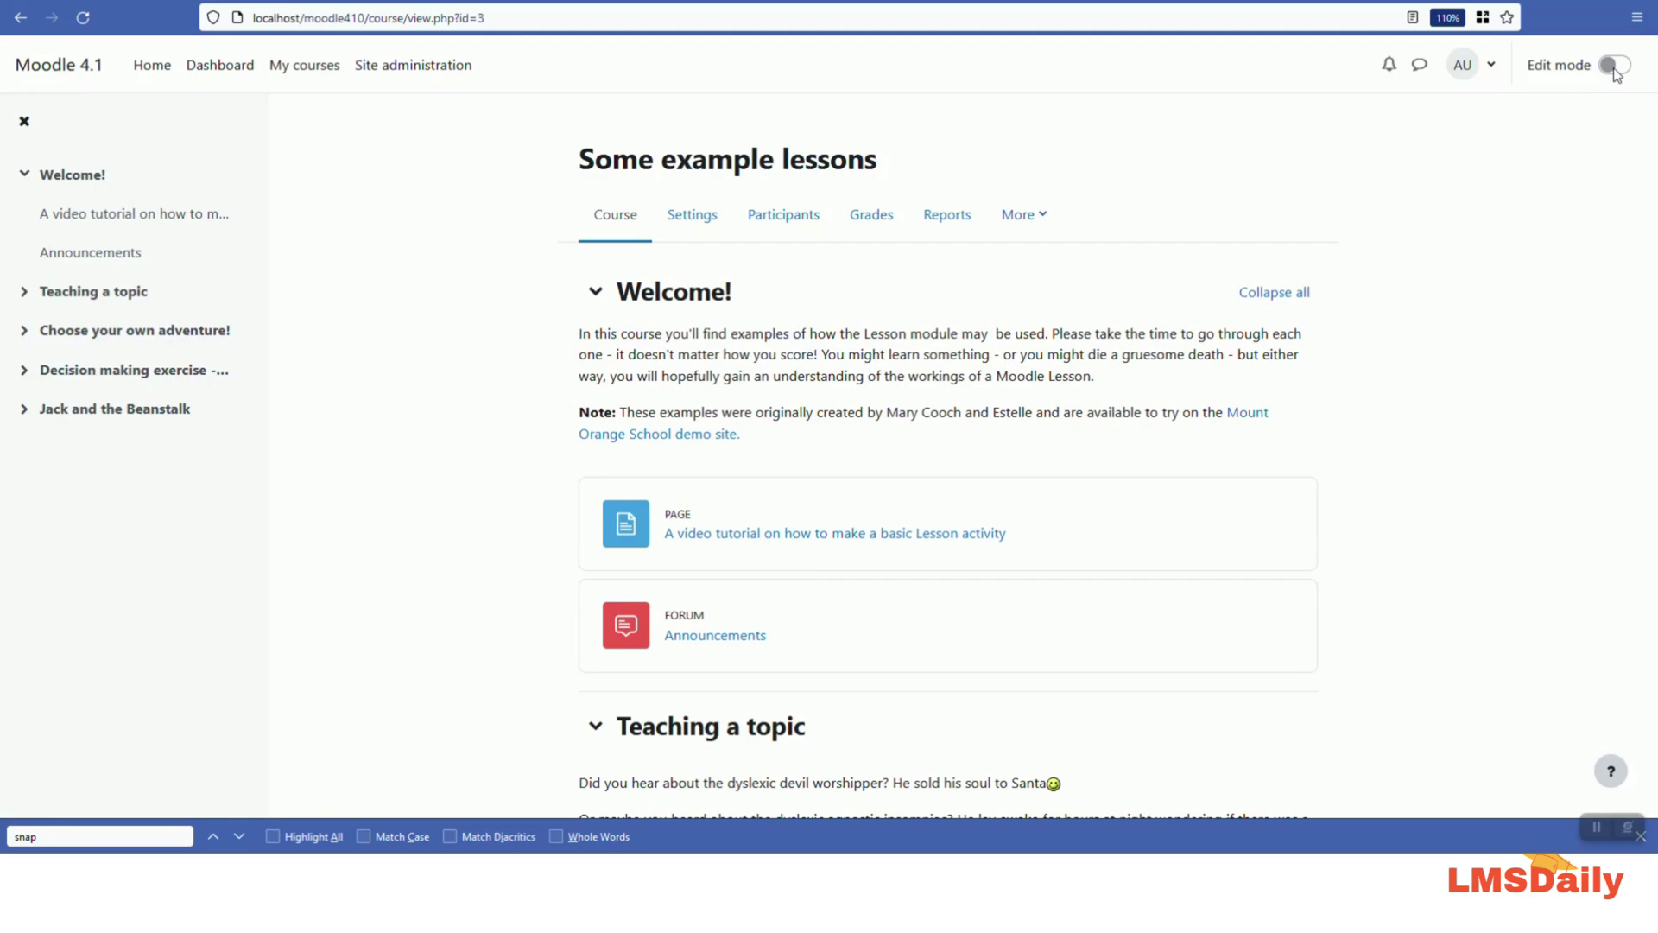
pyautogui.click(1612, 67)
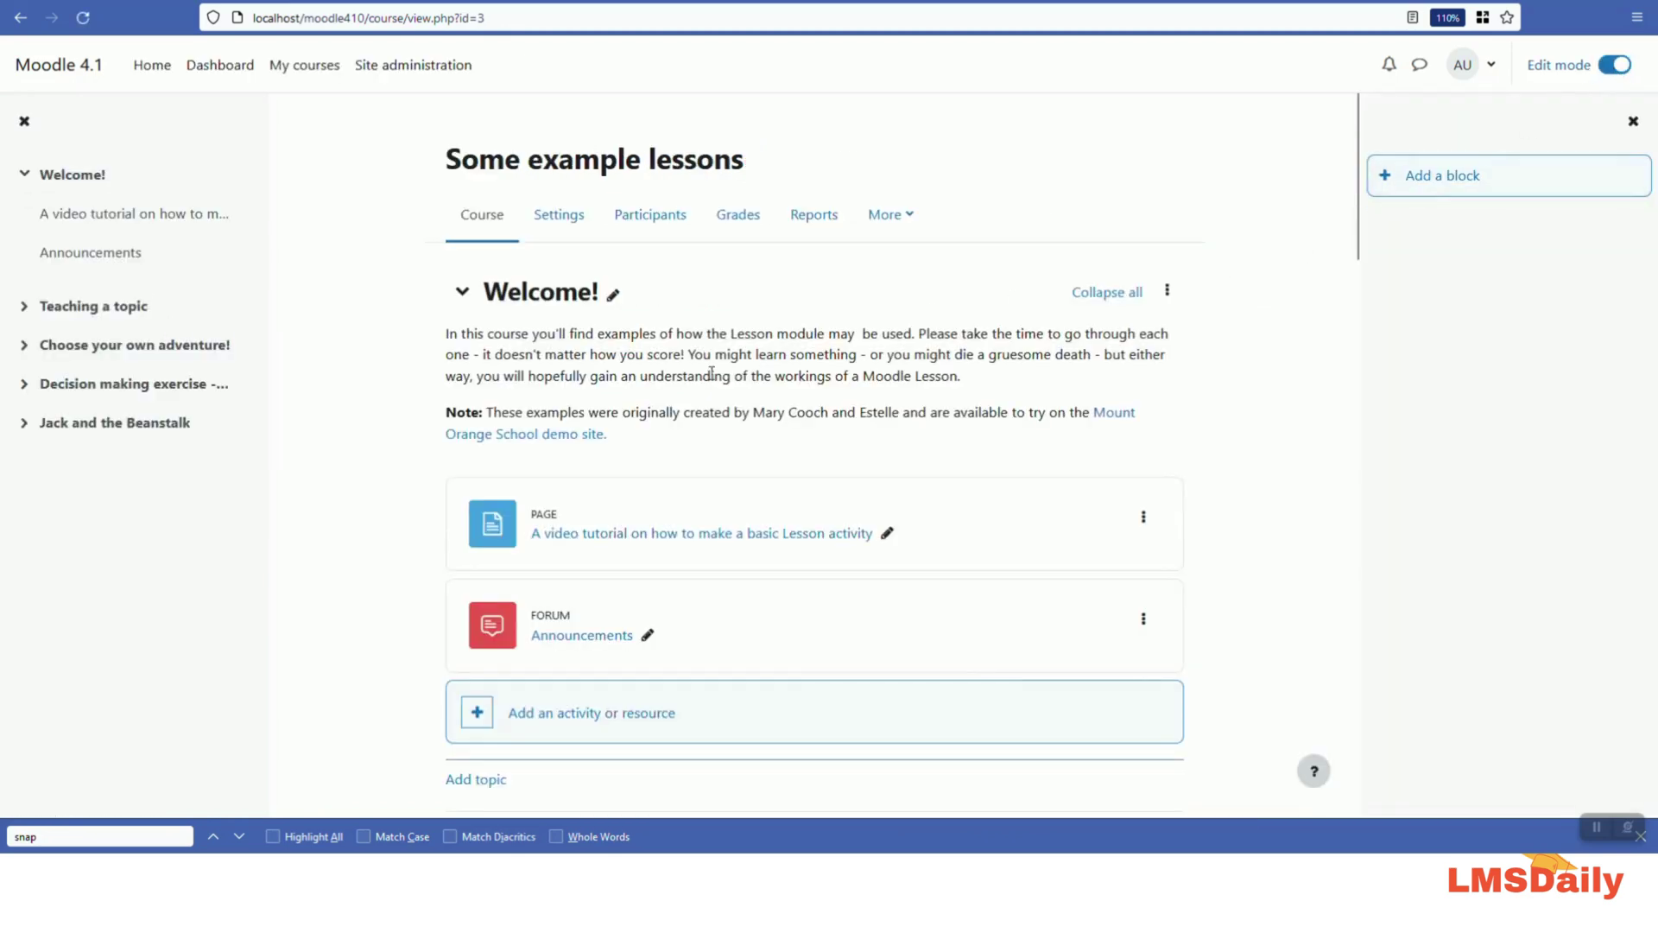
# - Start adding a Custom certificate activity to the course's Jack and the Beanstalk section
pyautogui.scroll(-15, 659, 478)
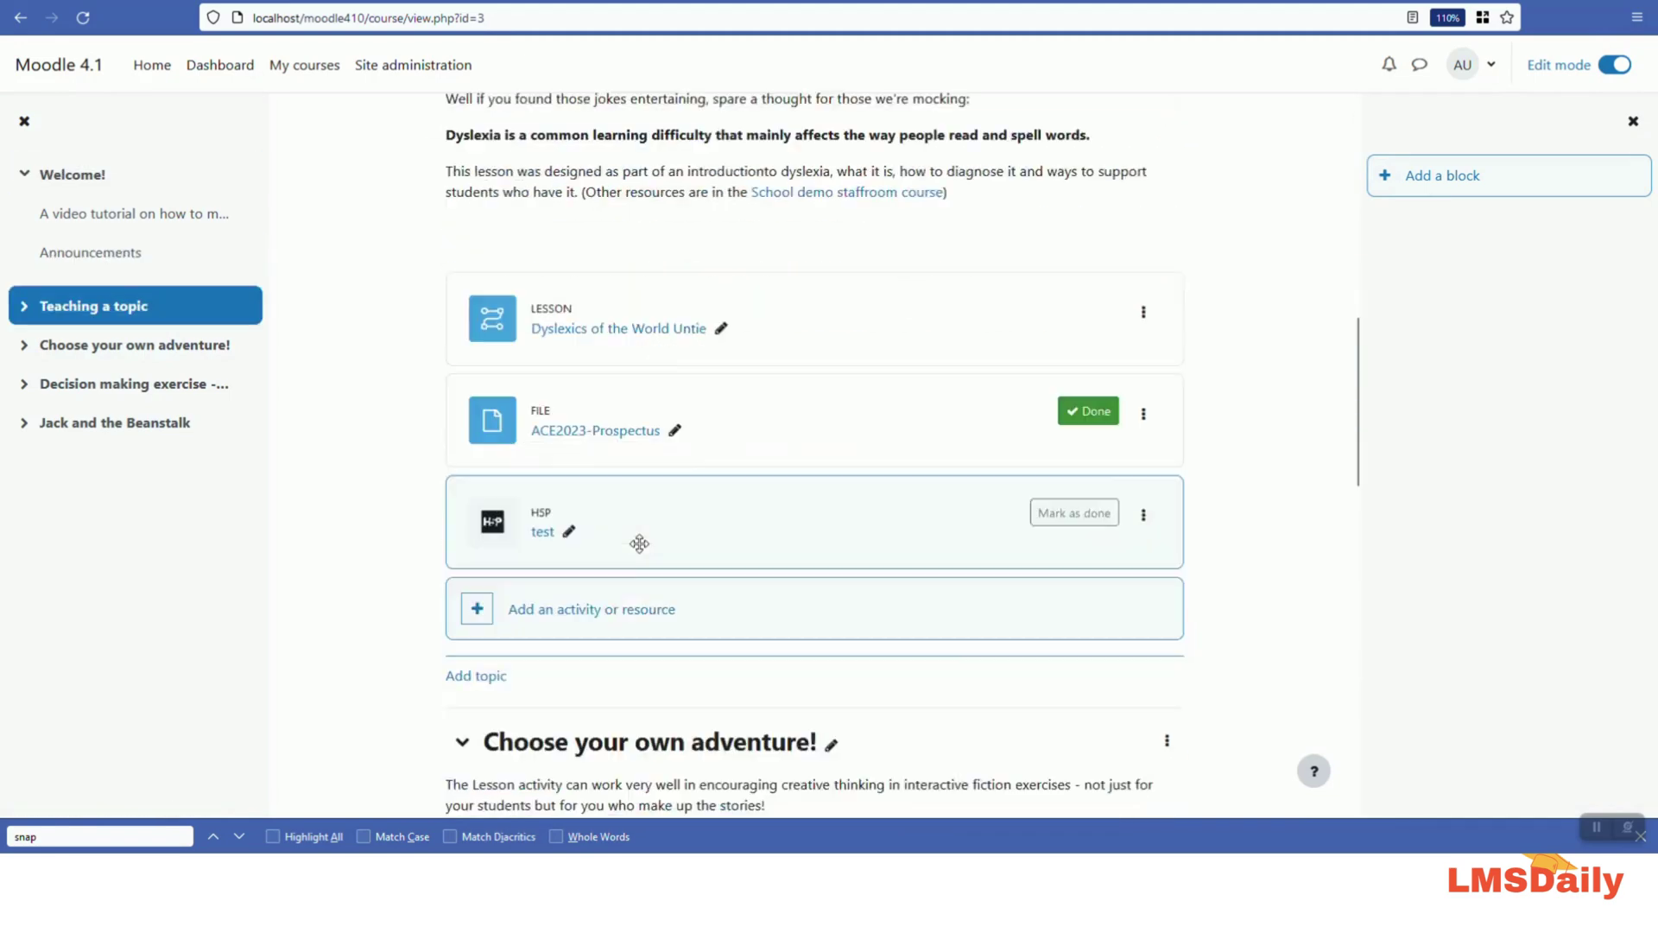
pyautogui.scroll(-10, 640, 550)
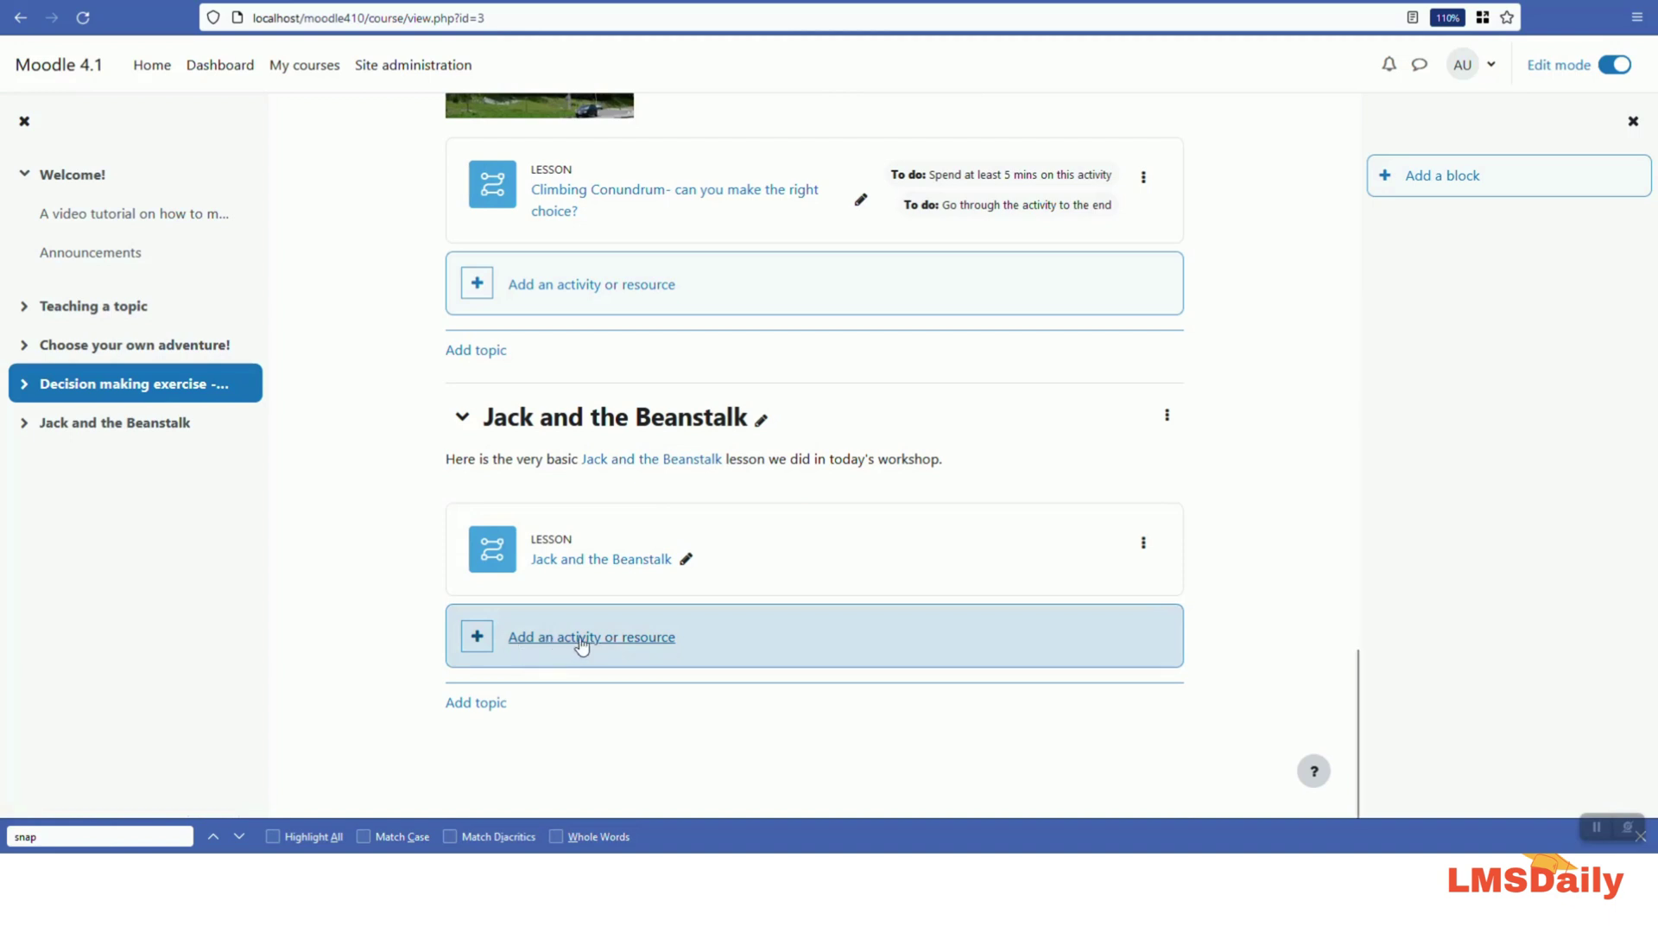
pyautogui.click(613, 644)
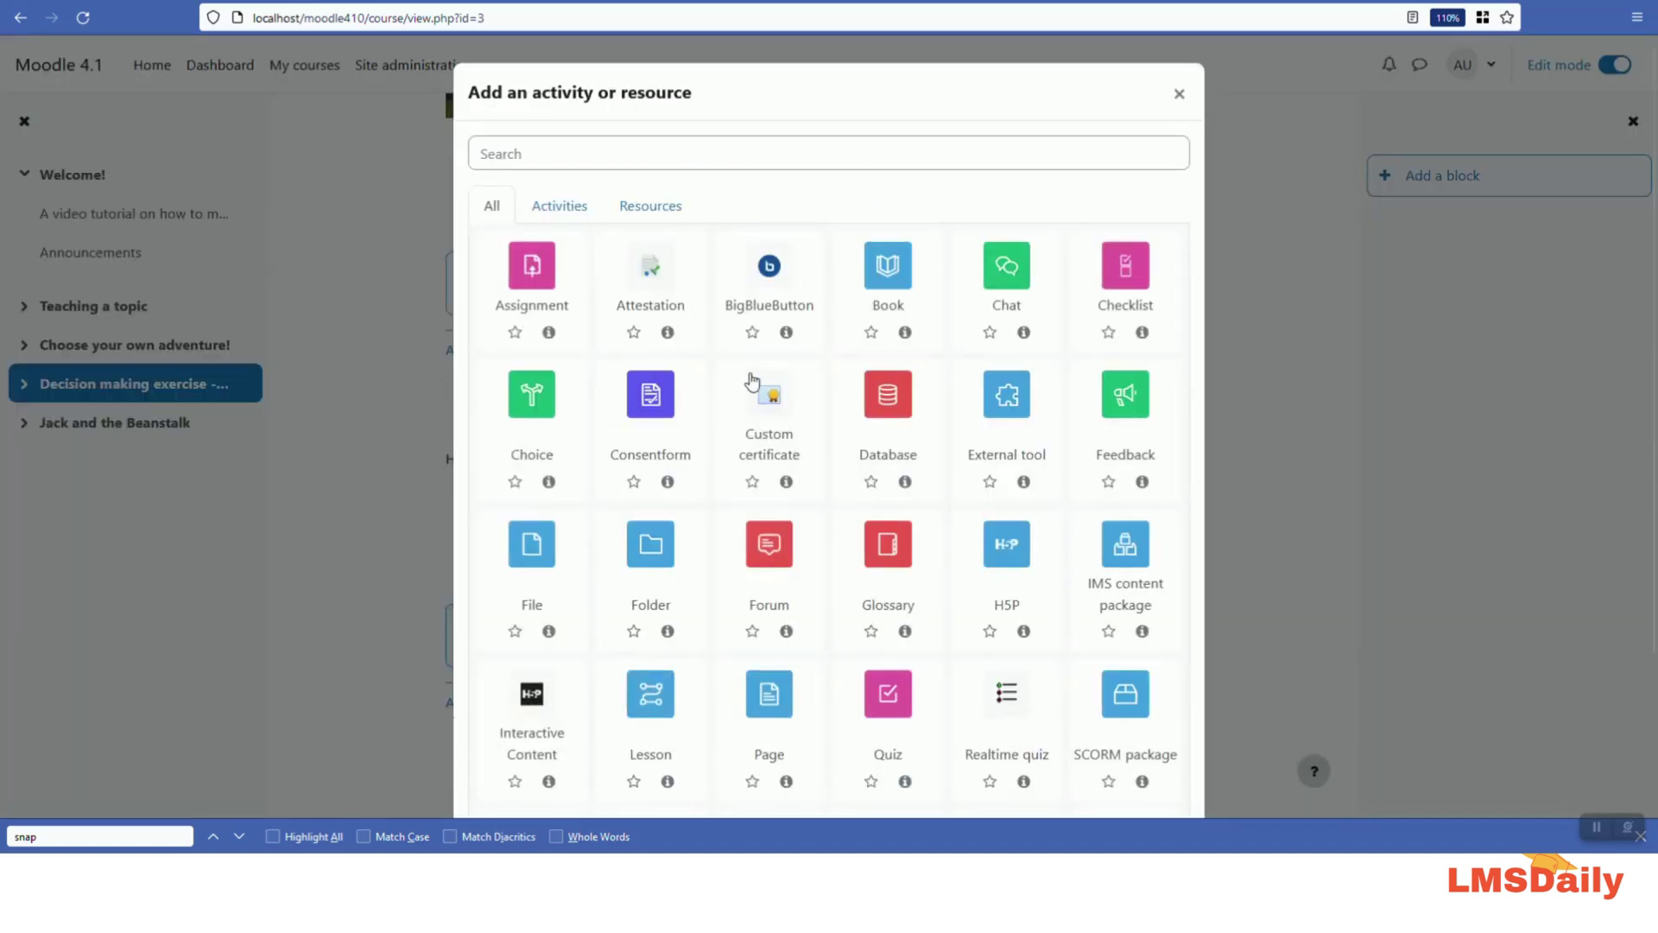
pyautogui.click(766, 417)
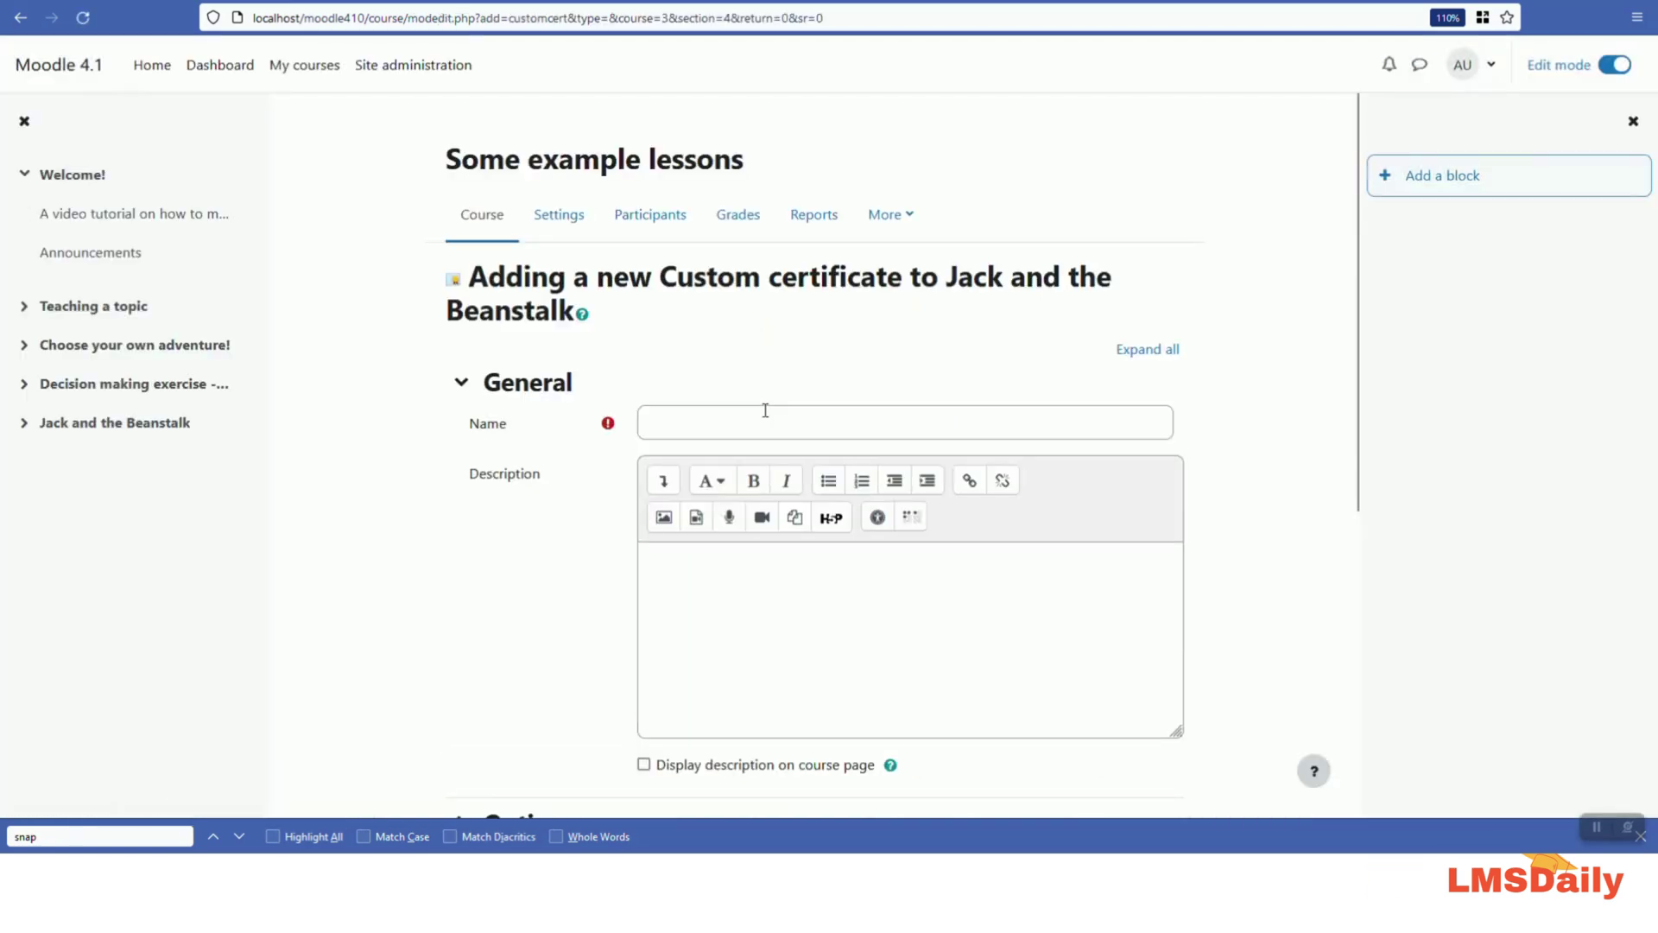
# - Name the certificate activity "Course Completion Certificate" and leave its description empty
pyautogui.click(752, 429)
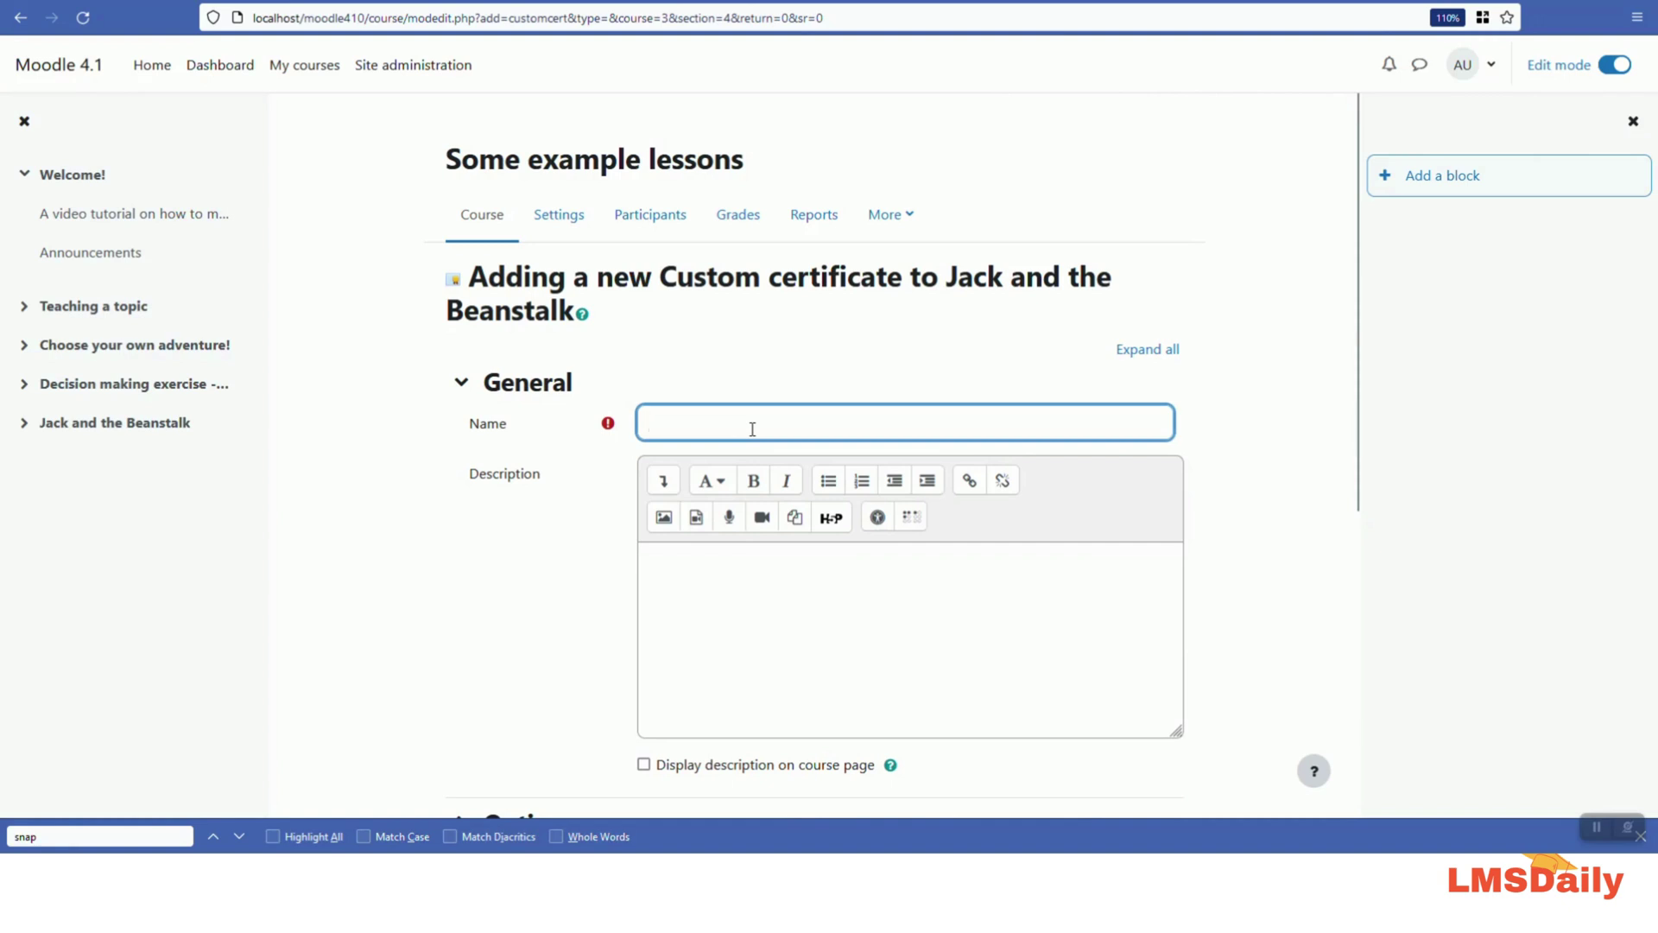
pyautogui.write('Course Completion ')
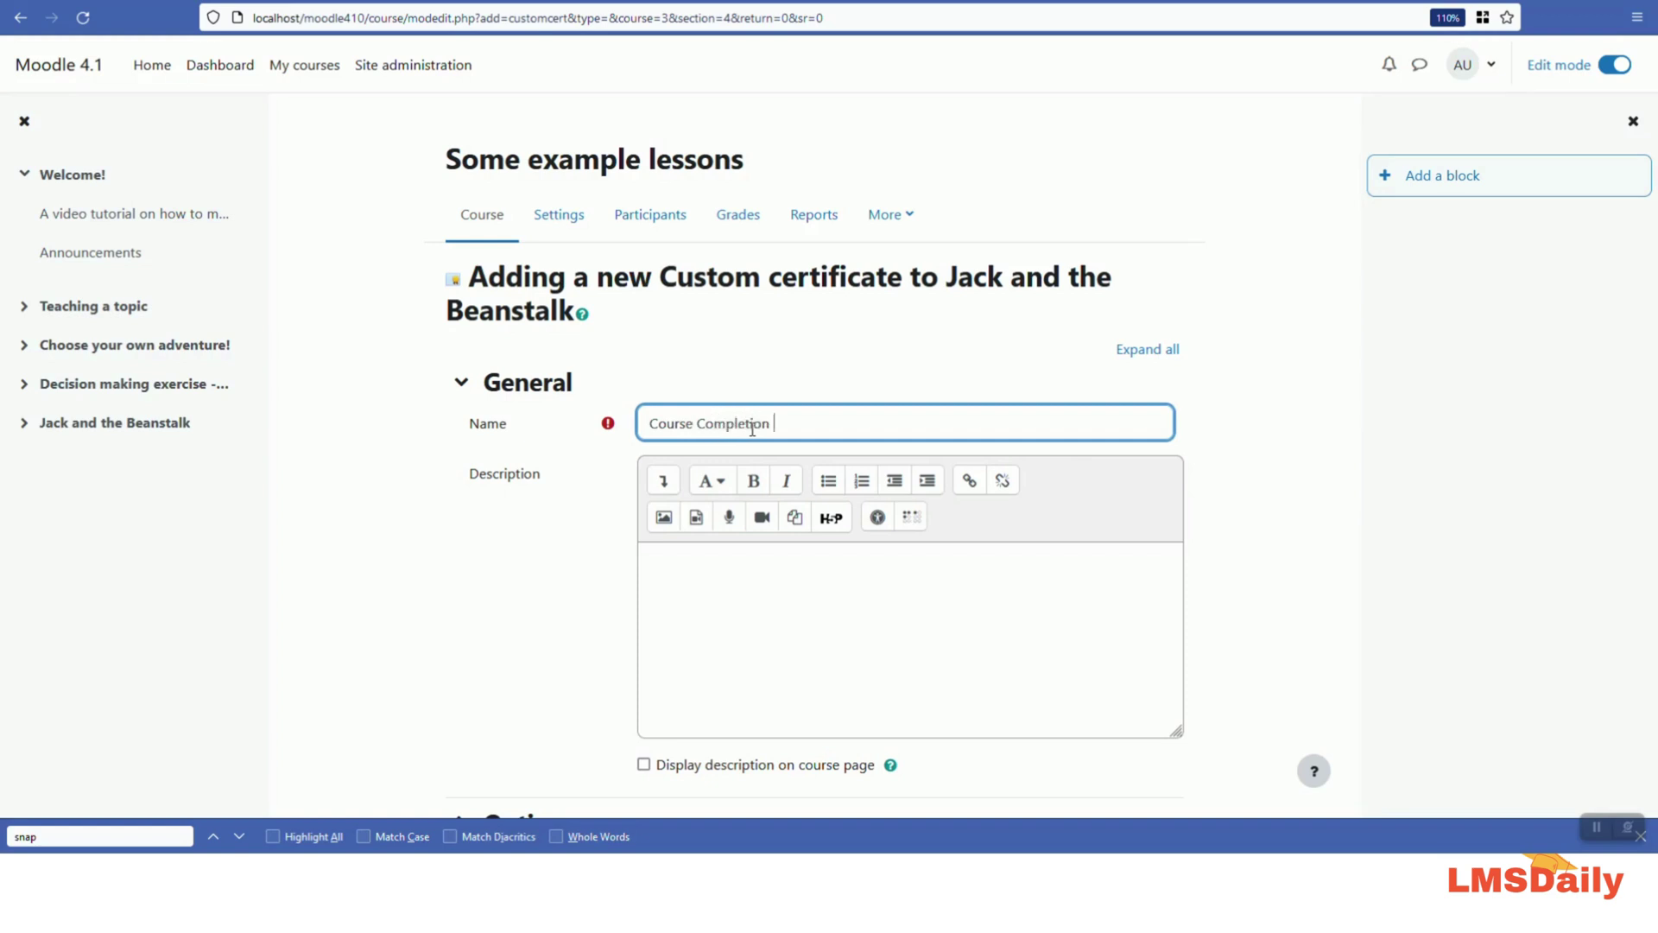
pyautogui.write('Certificate')
pyautogui.click(667, 577)
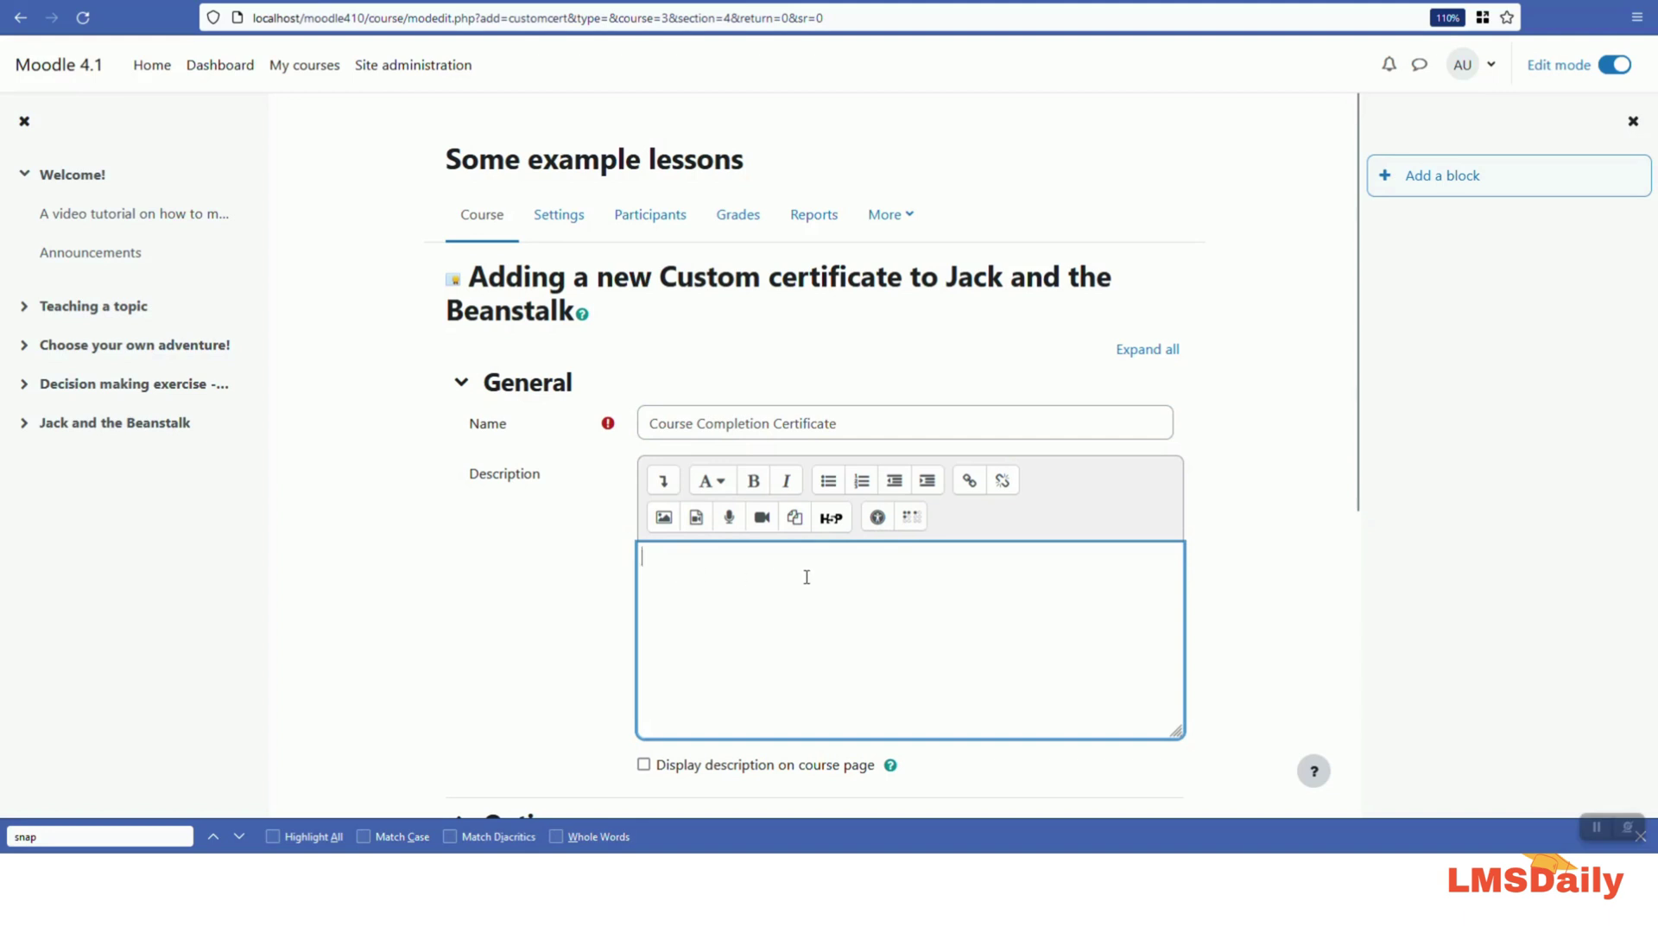
# - In the certificate's Options, choose "Send the file inline to the browser" for delivery and No for emailing students
pyautogui.scroll(-2, 750, 641)
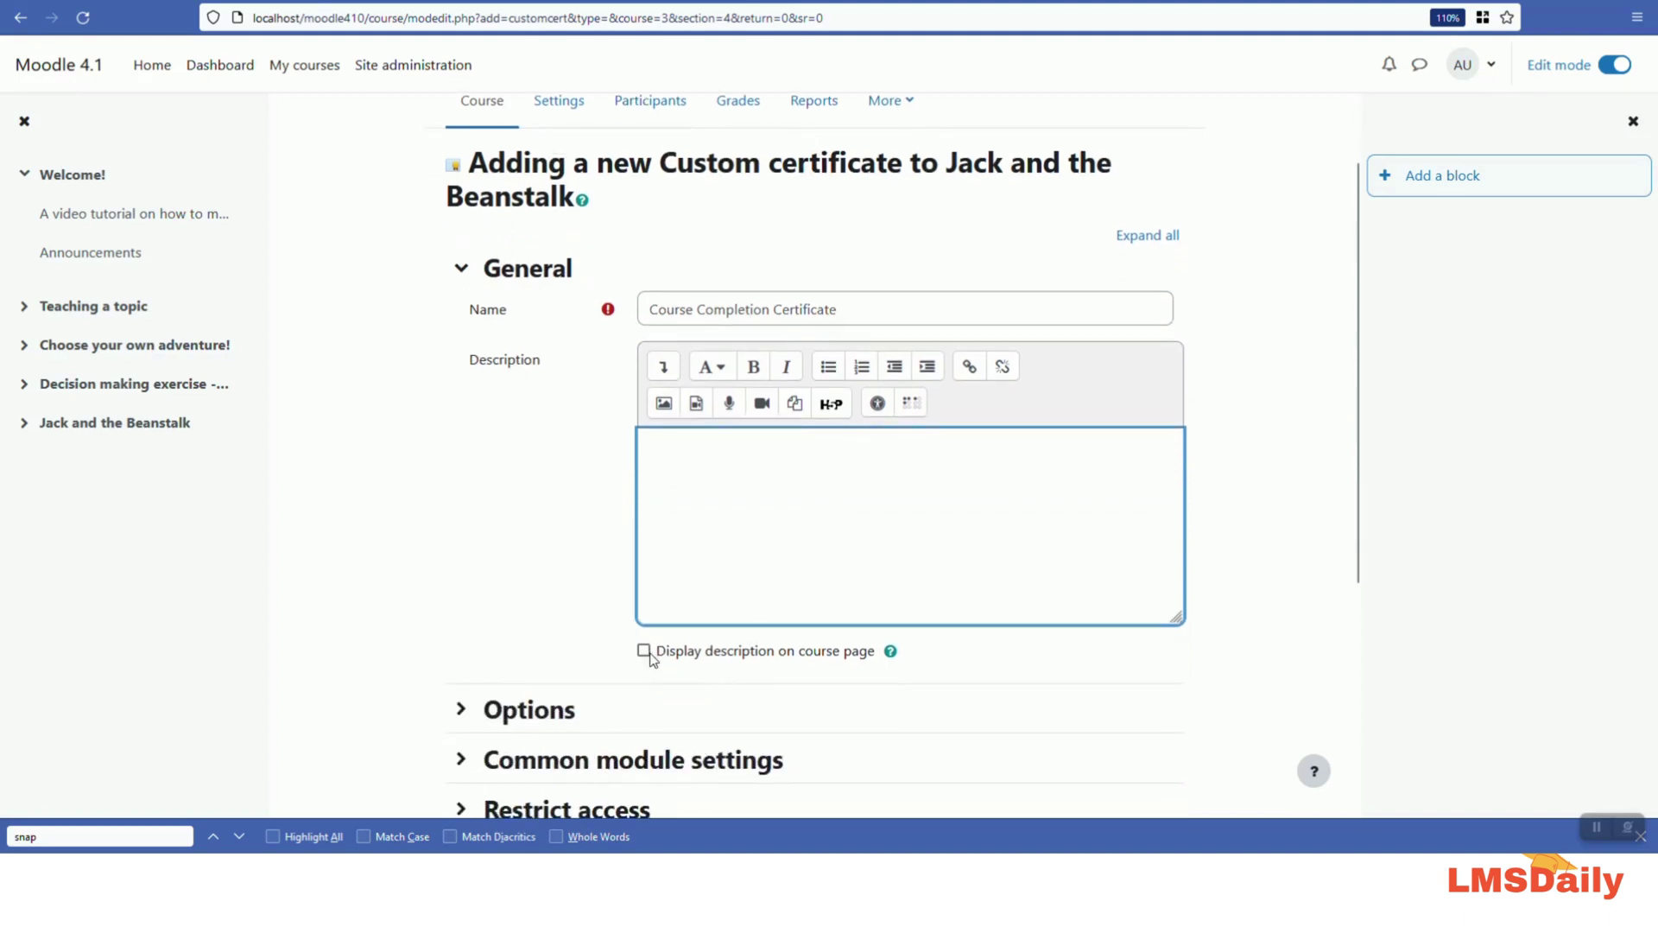
pyautogui.scroll(-5, 529, 630)
pyautogui.click(516, 378)
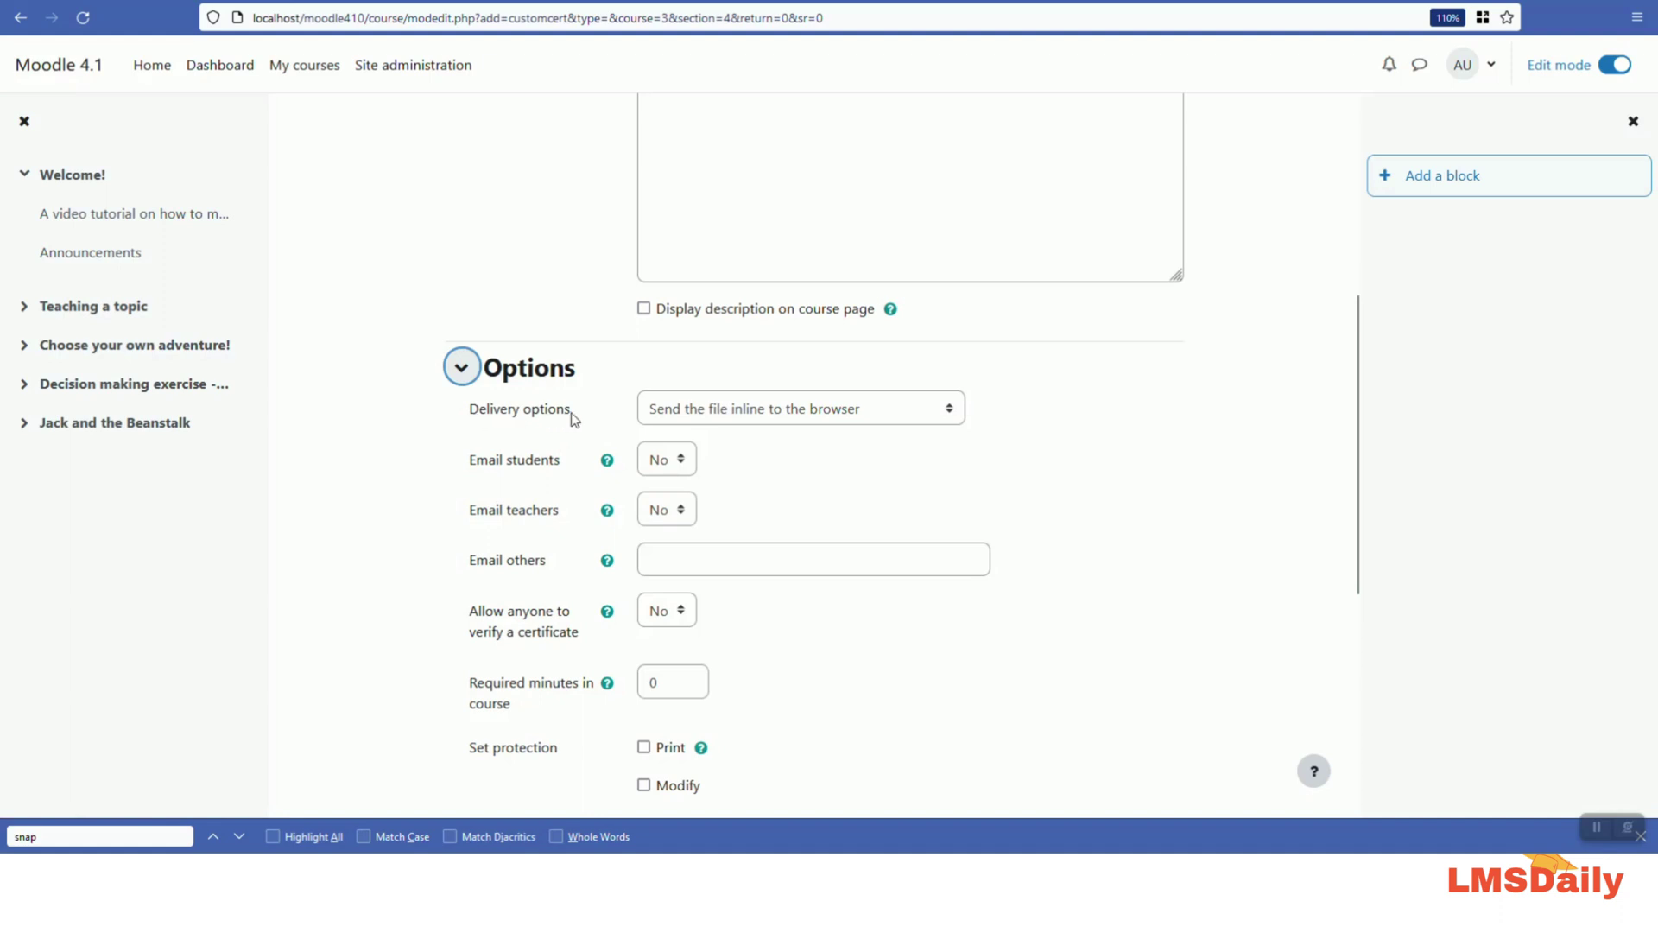
pyautogui.click(838, 414)
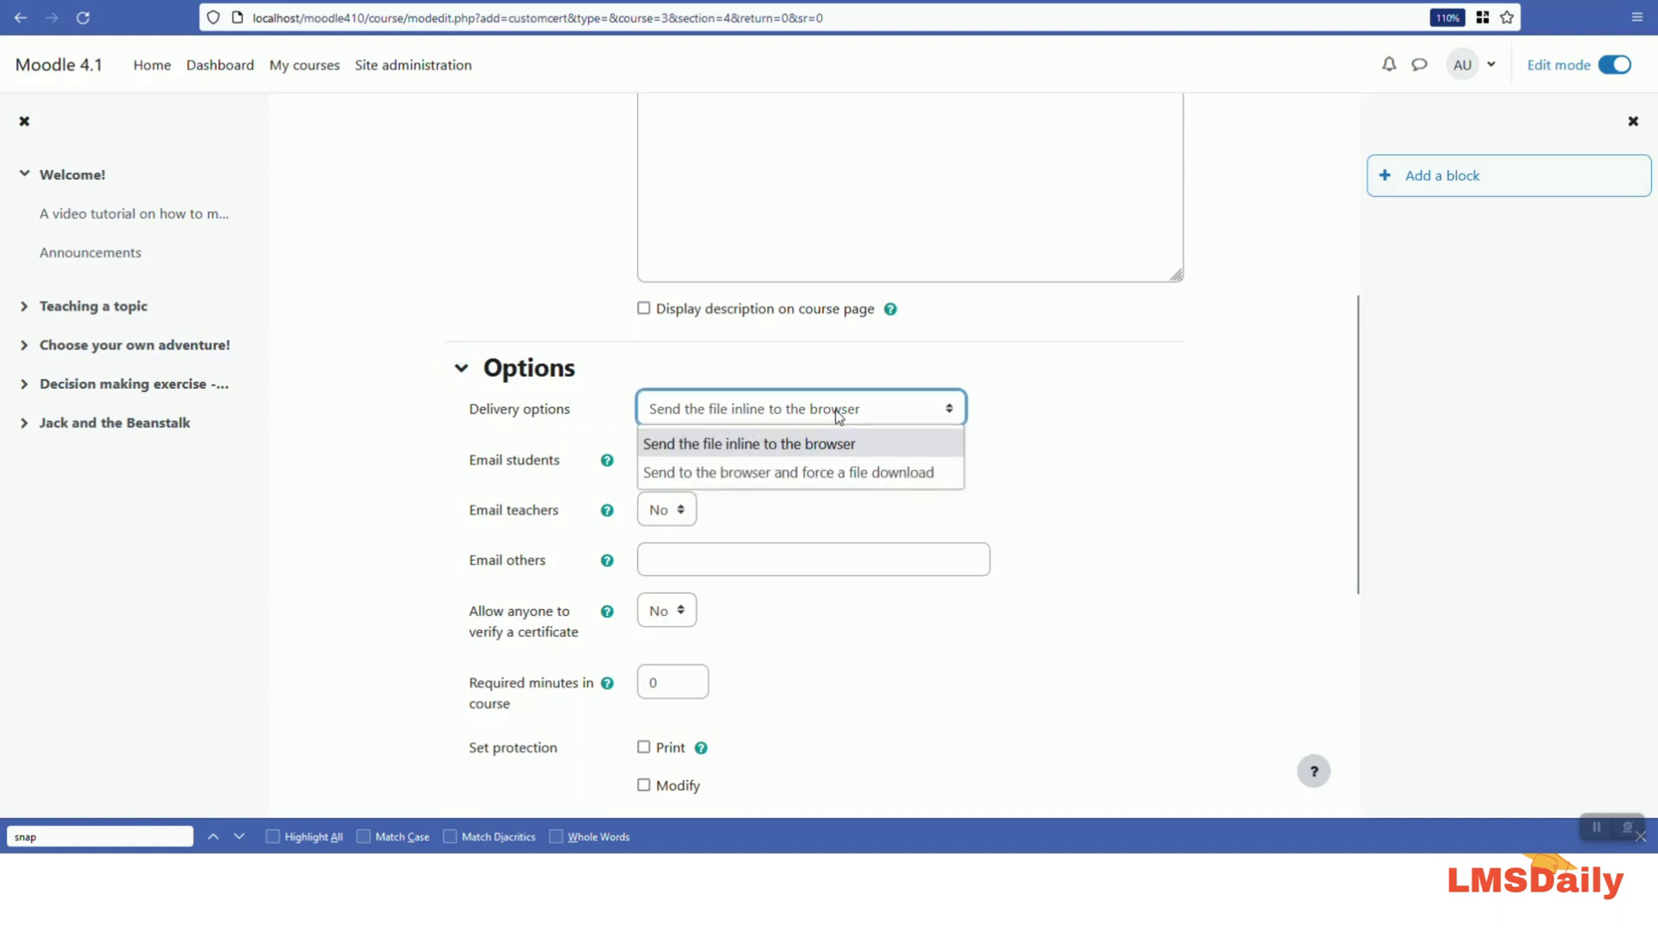
pyautogui.click(734, 447)
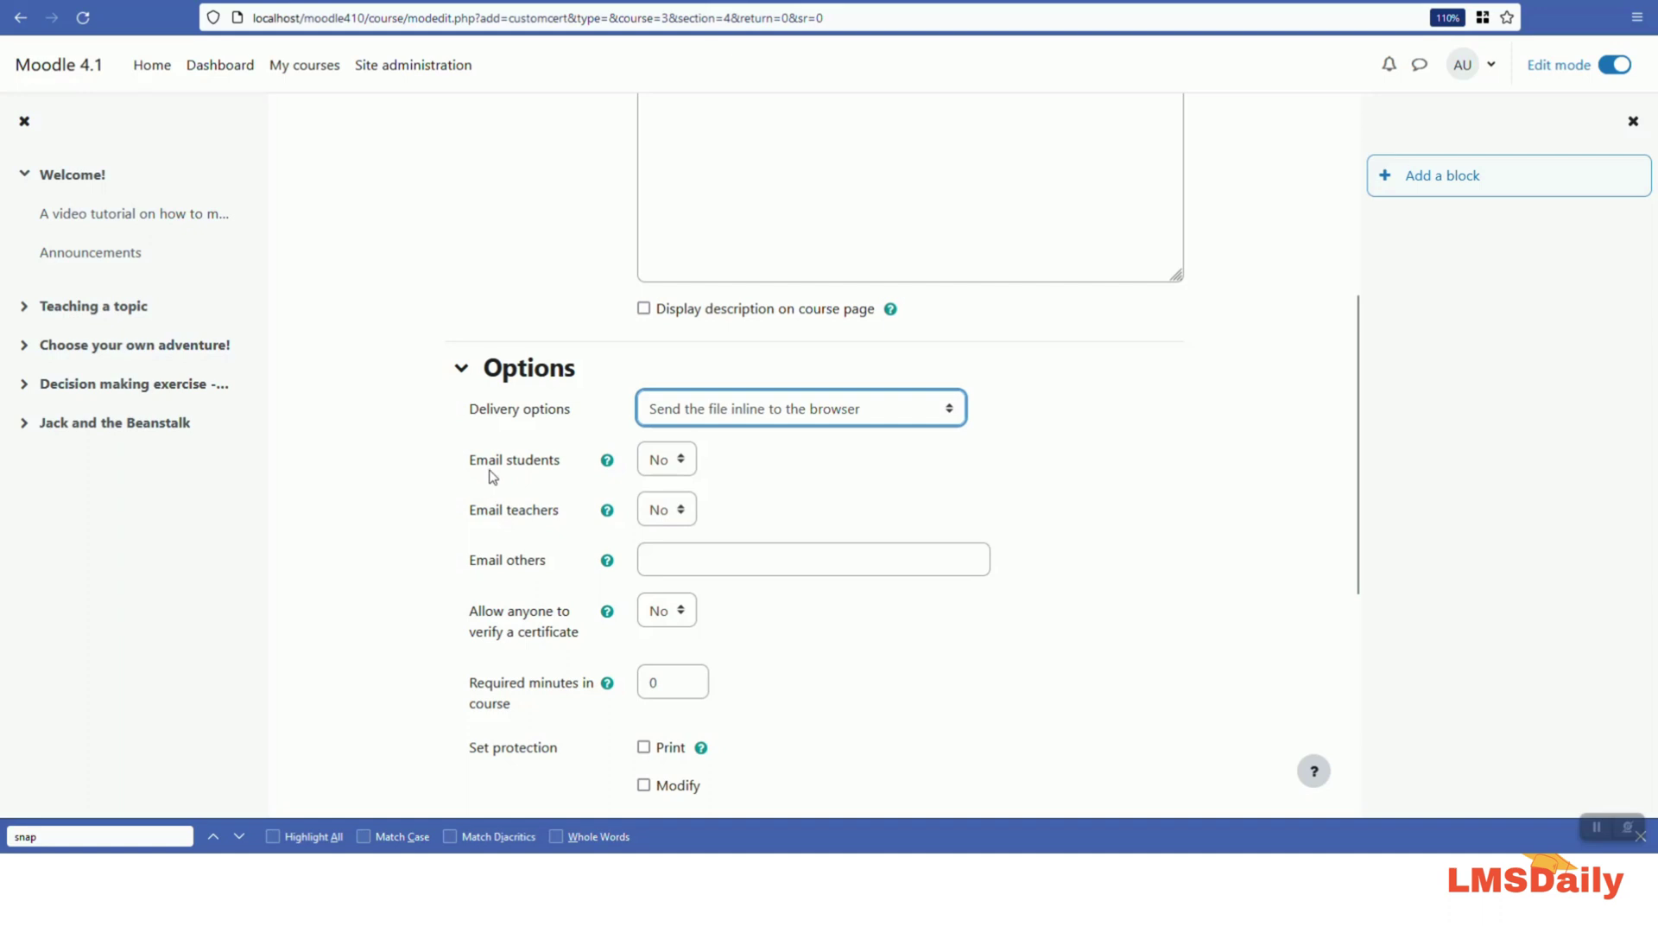
pyautogui.click(659, 471)
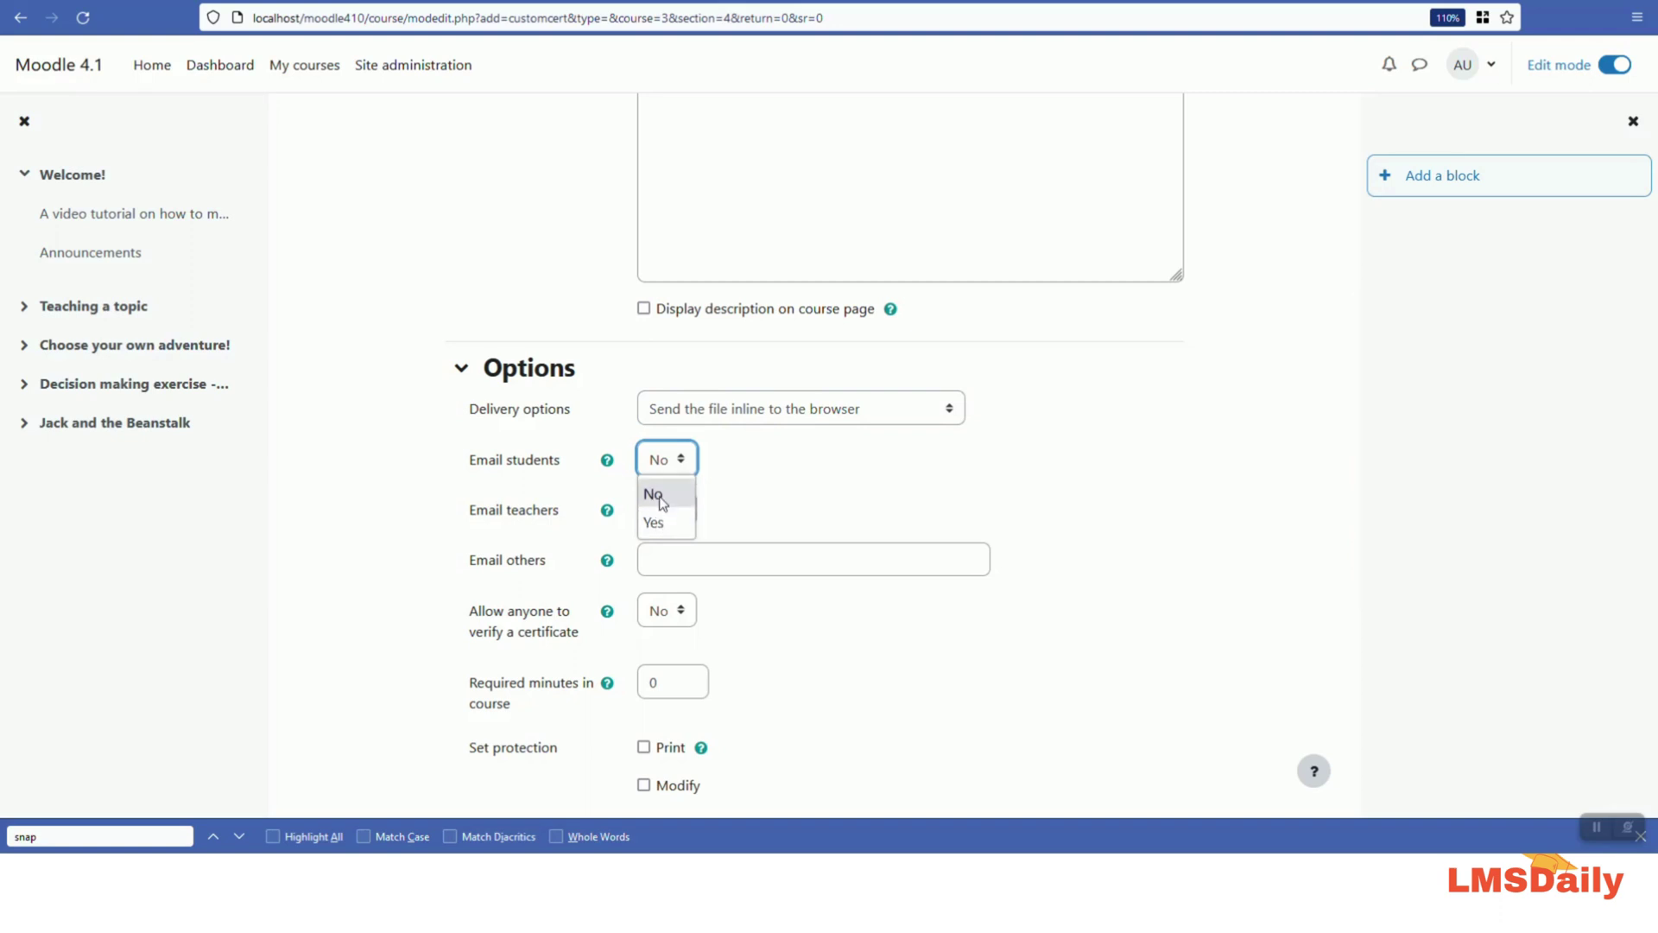
pyautogui.click(661, 502)
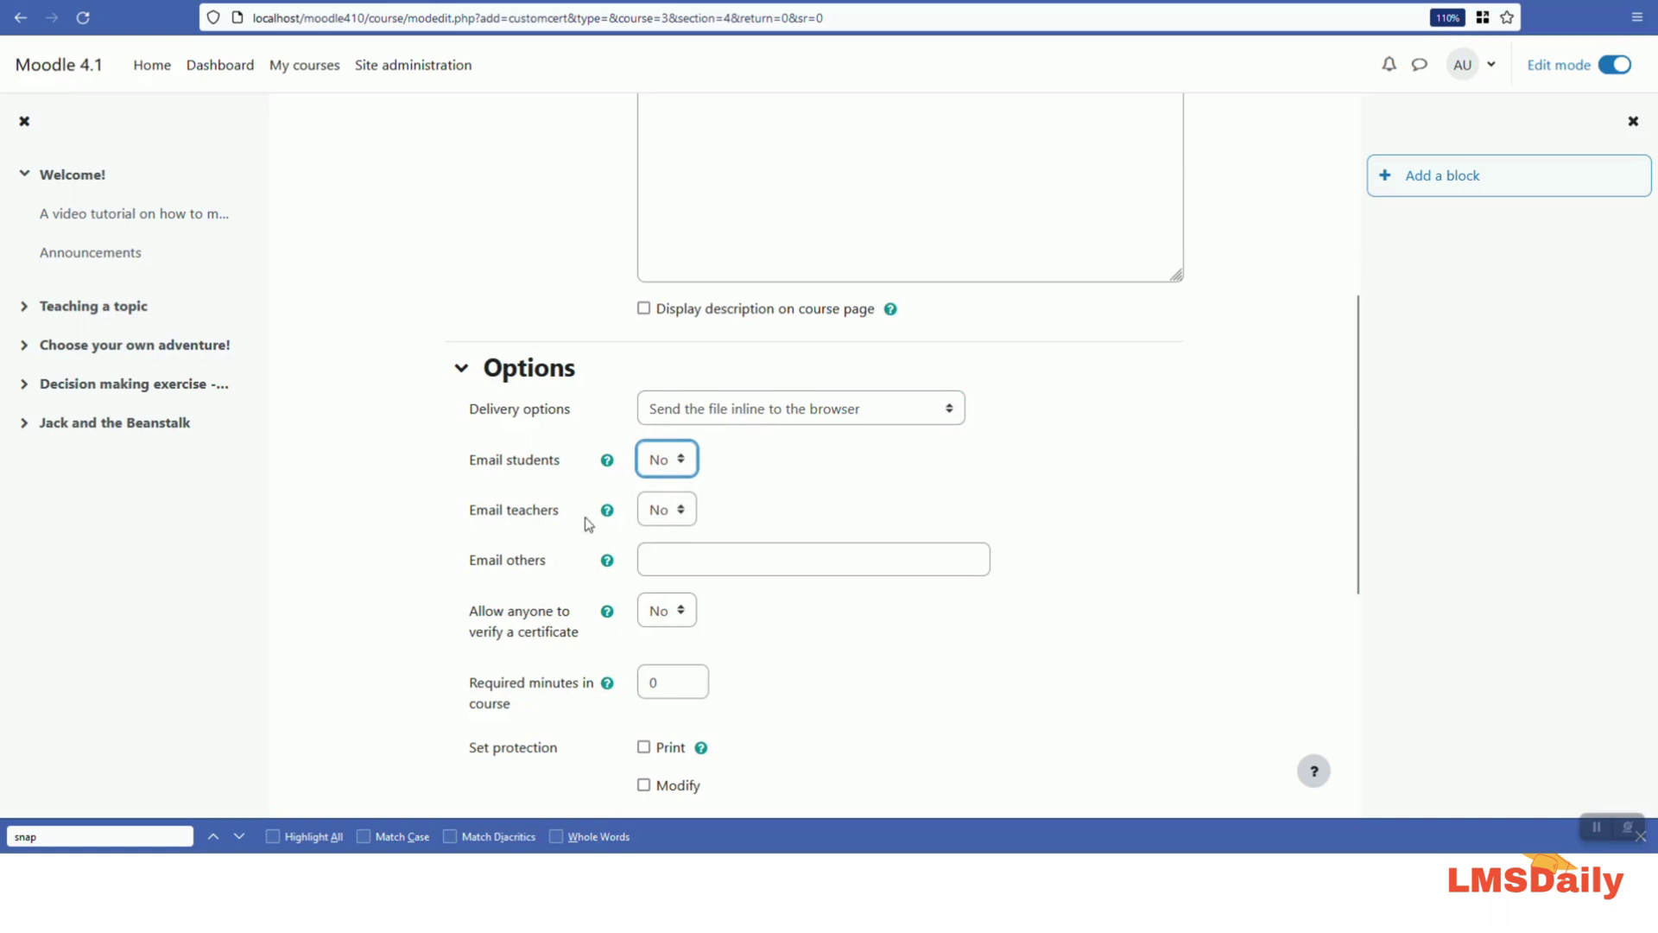
# - Keep emailing teachers set to No and leave the Email others field empty
pyautogui.click(669, 520)
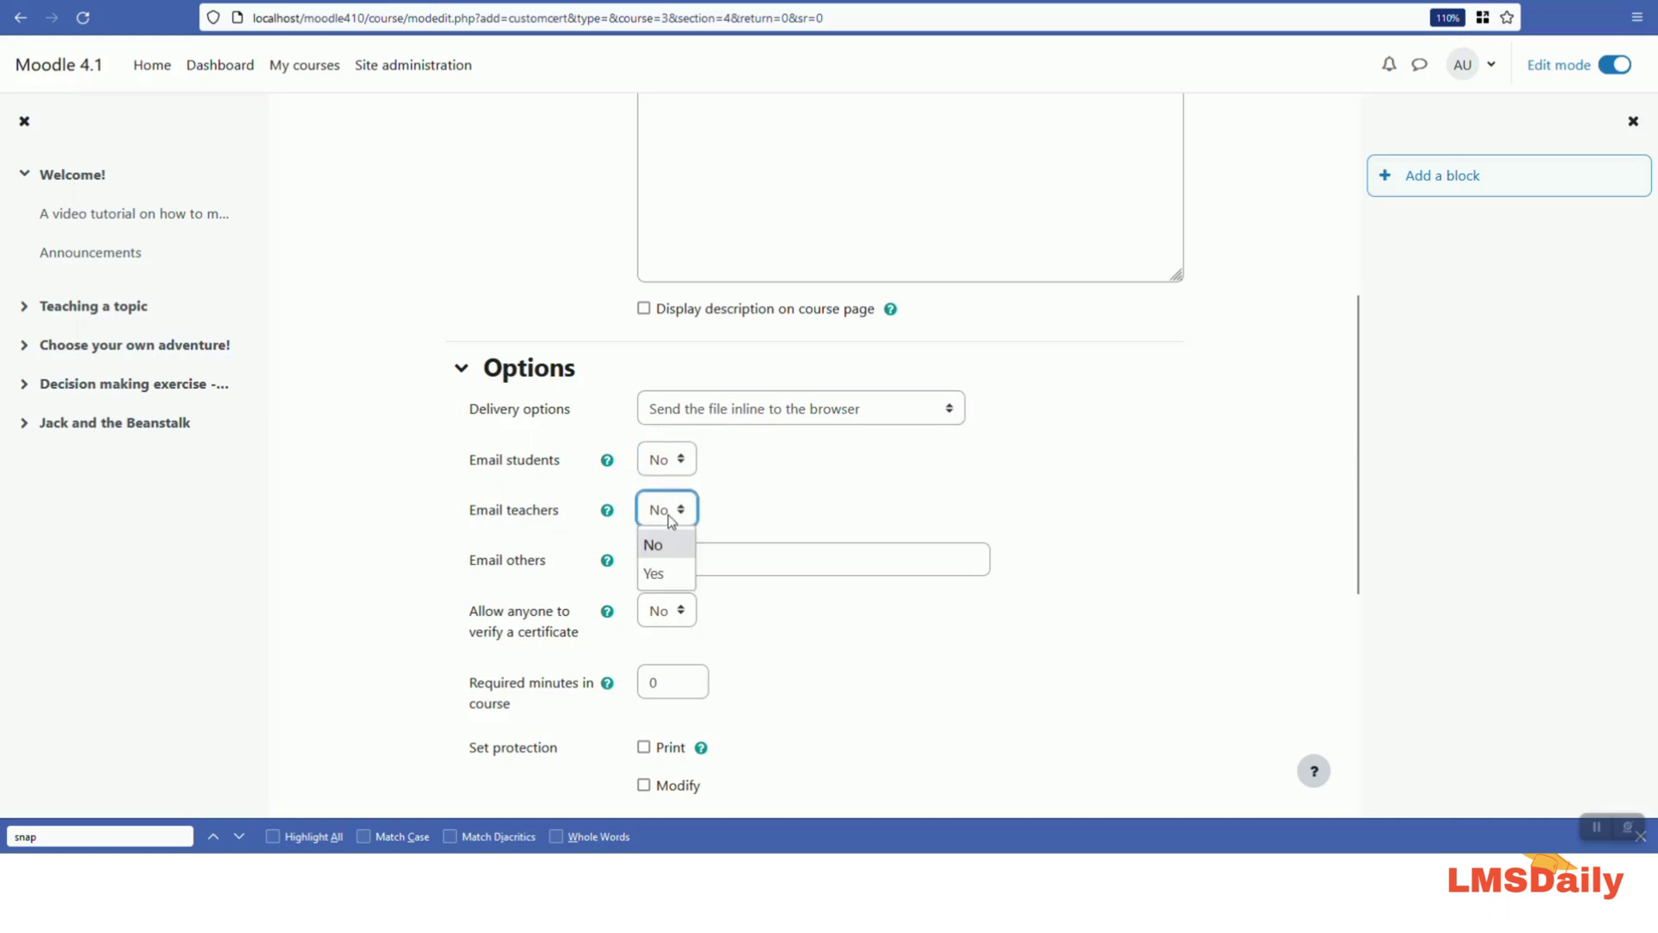
pyautogui.click(669, 519)
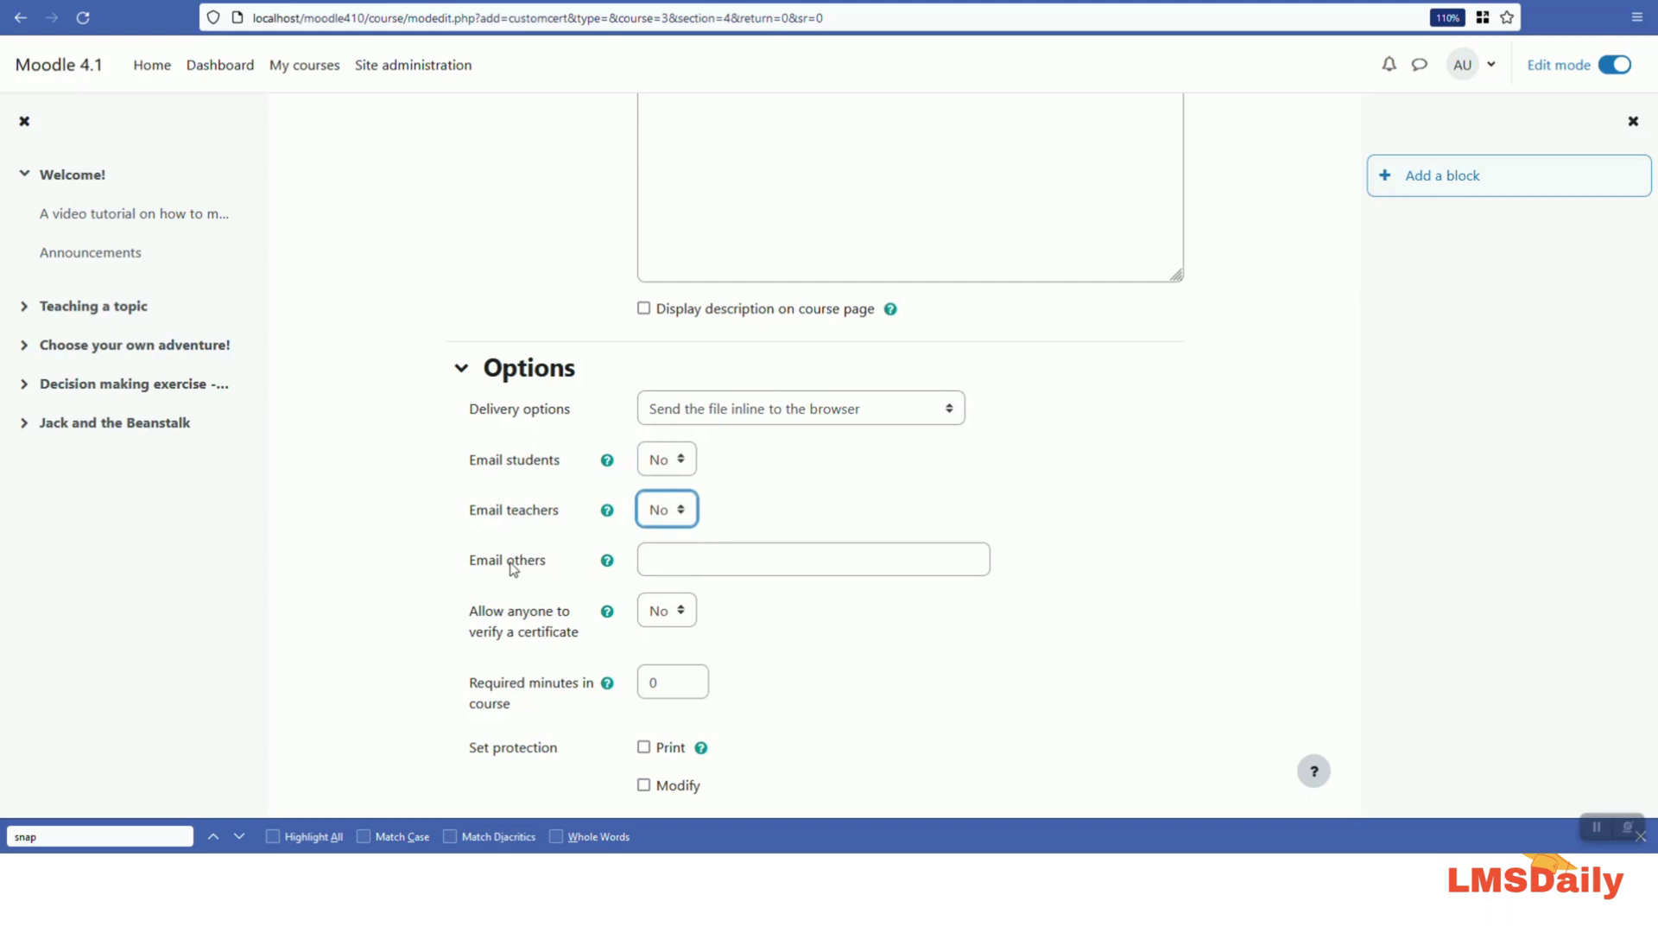
pyautogui.click(665, 561)
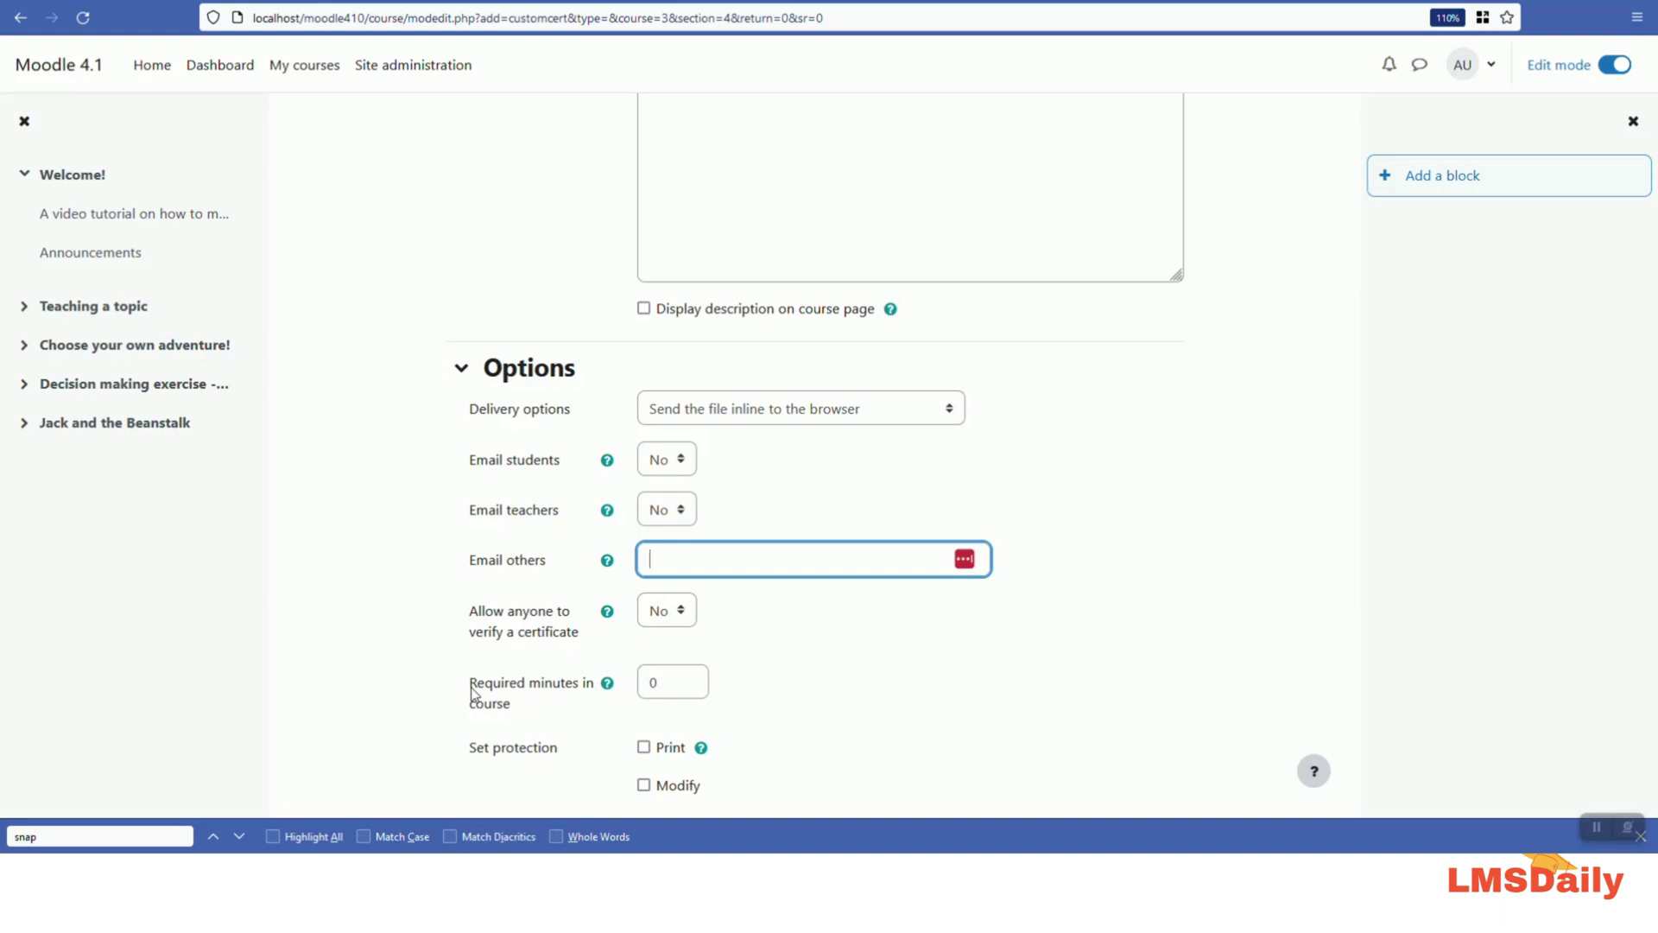
# - Require 120 minutes in the course for the certificate, then save and display the activity
pyautogui.doubleClick(674, 684)
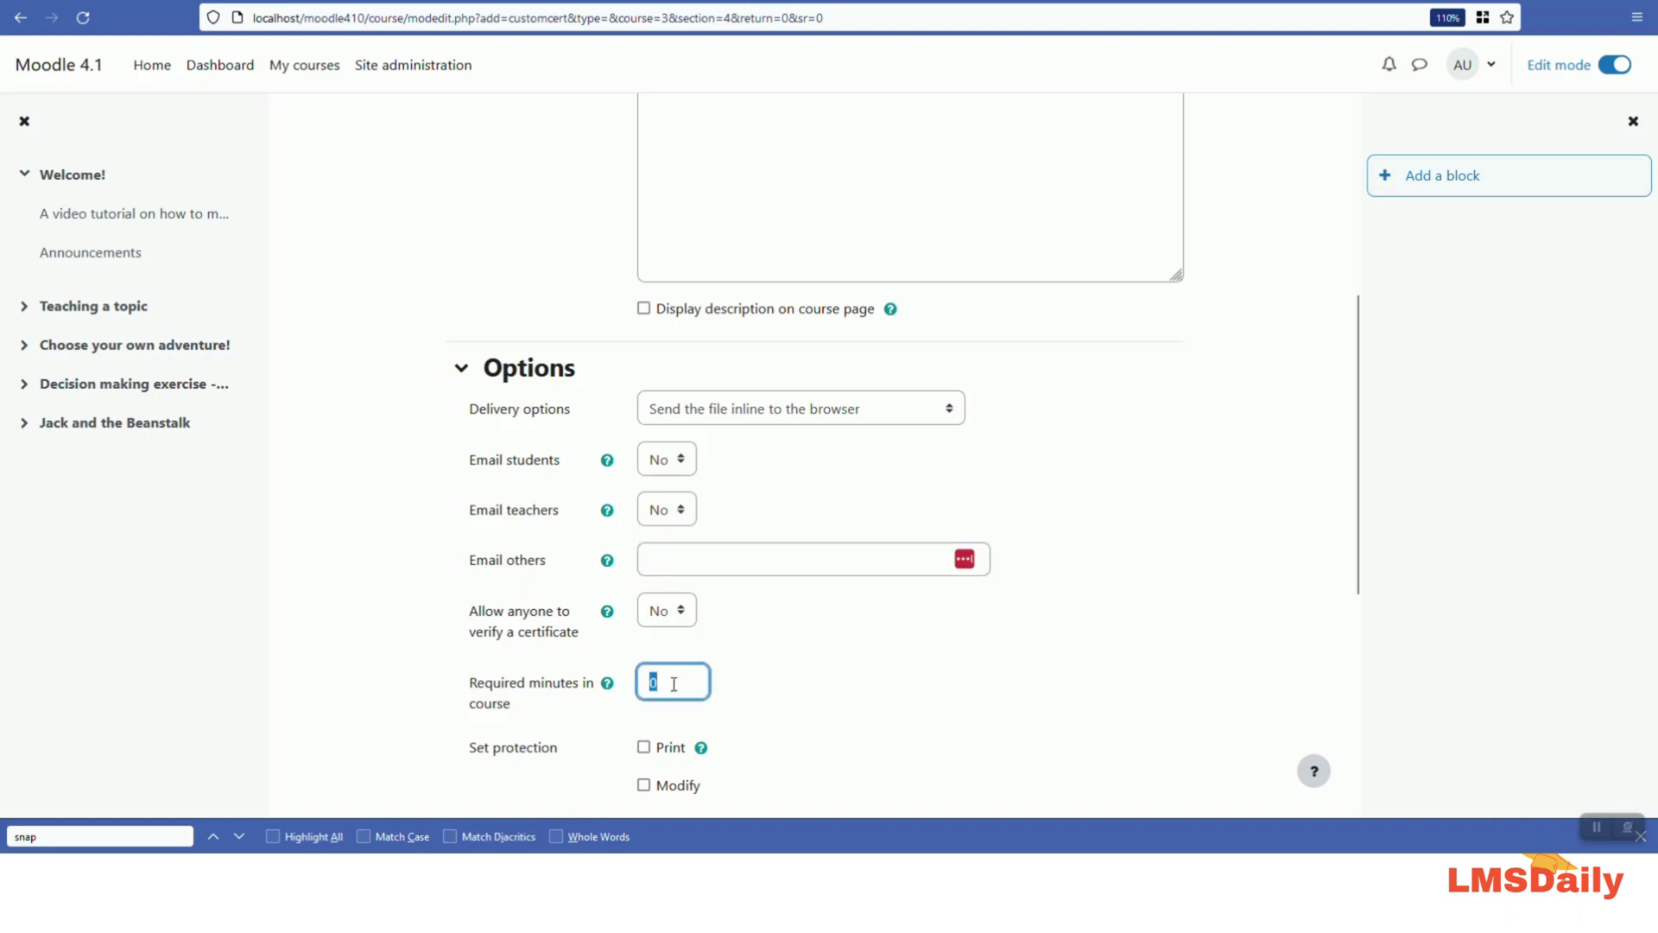
pyautogui.write('120')
pyautogui.scroll(-3, 664, 685)
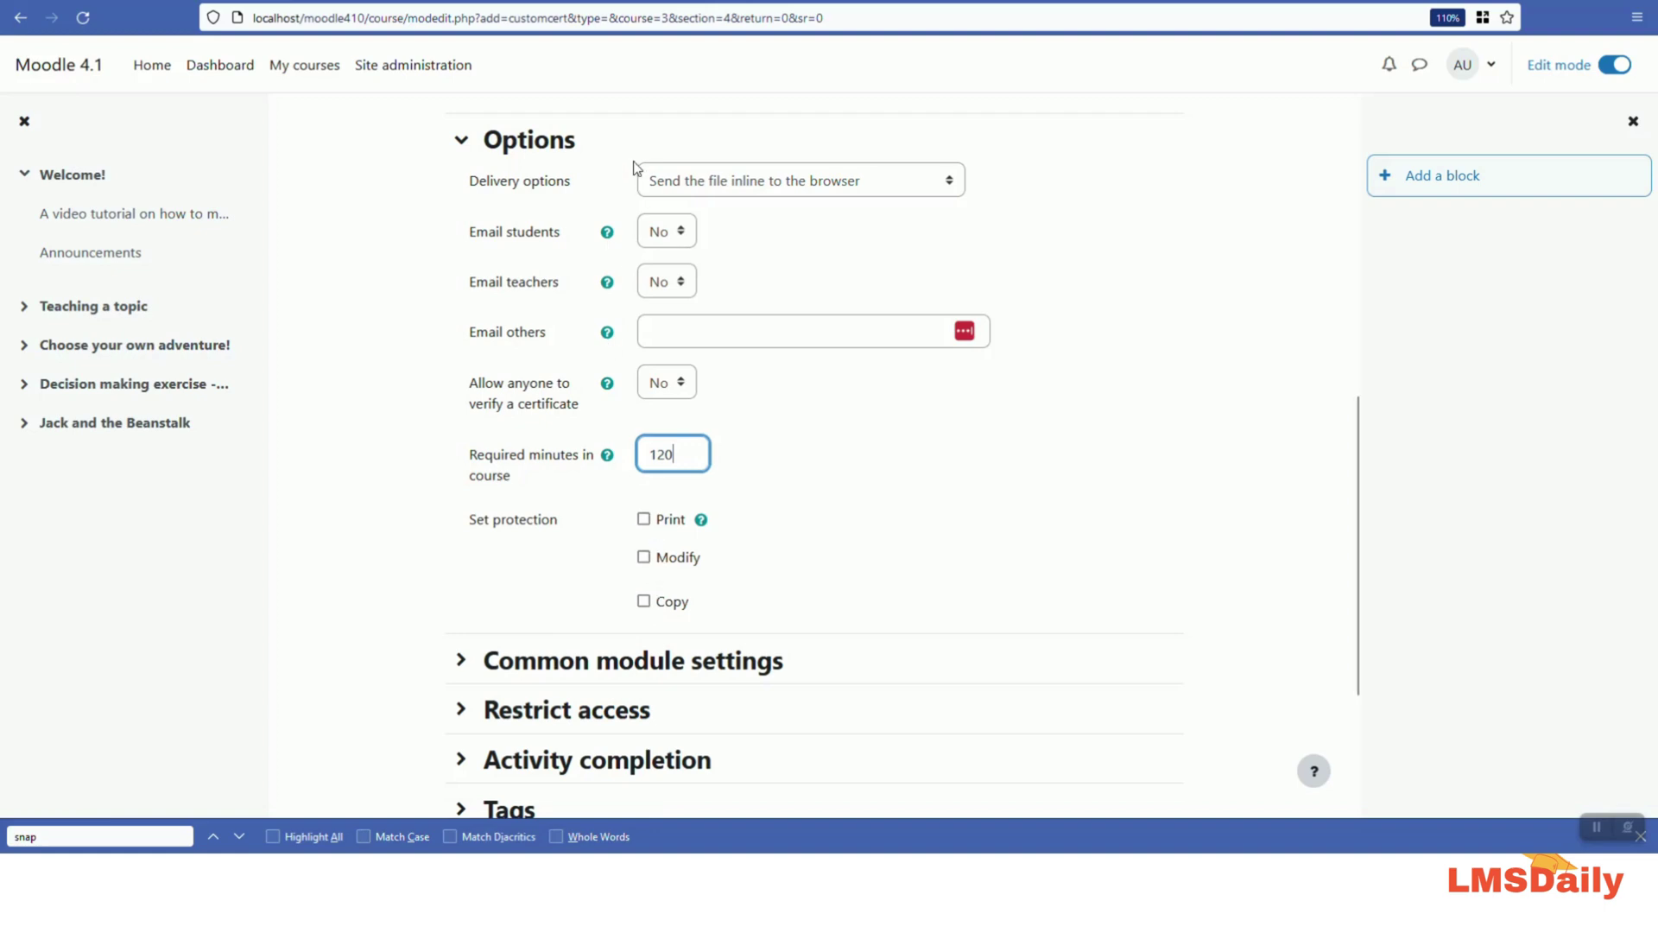
pyautogui.scroll(-3, 596, 554)
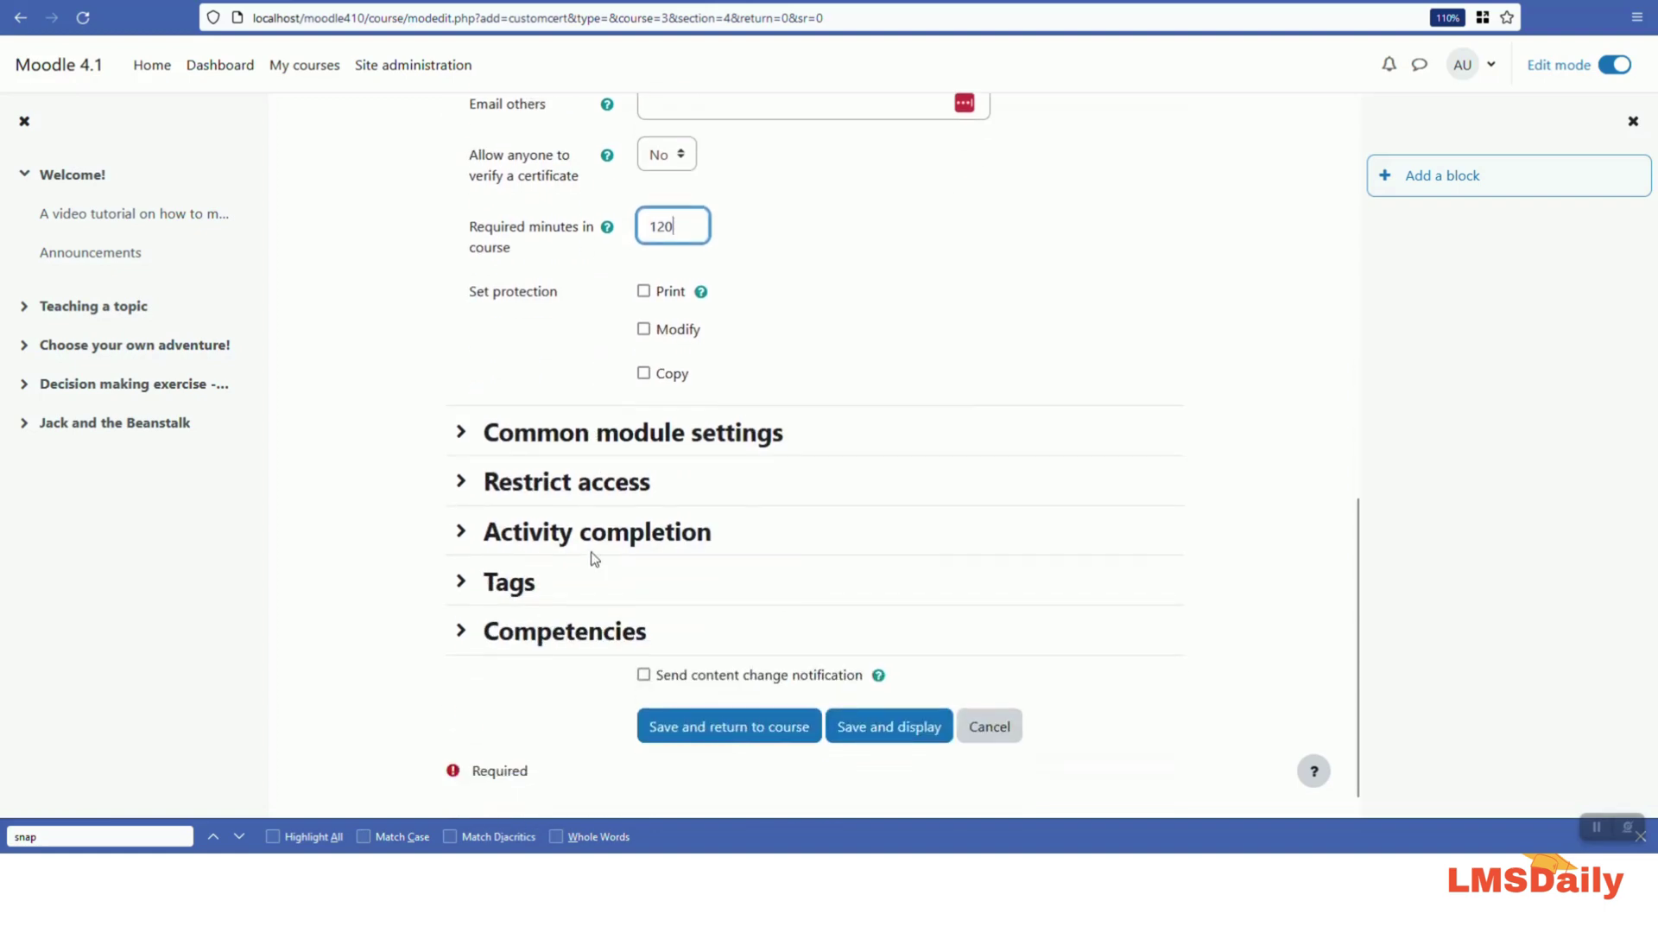
pyautogui.click(892, 730)
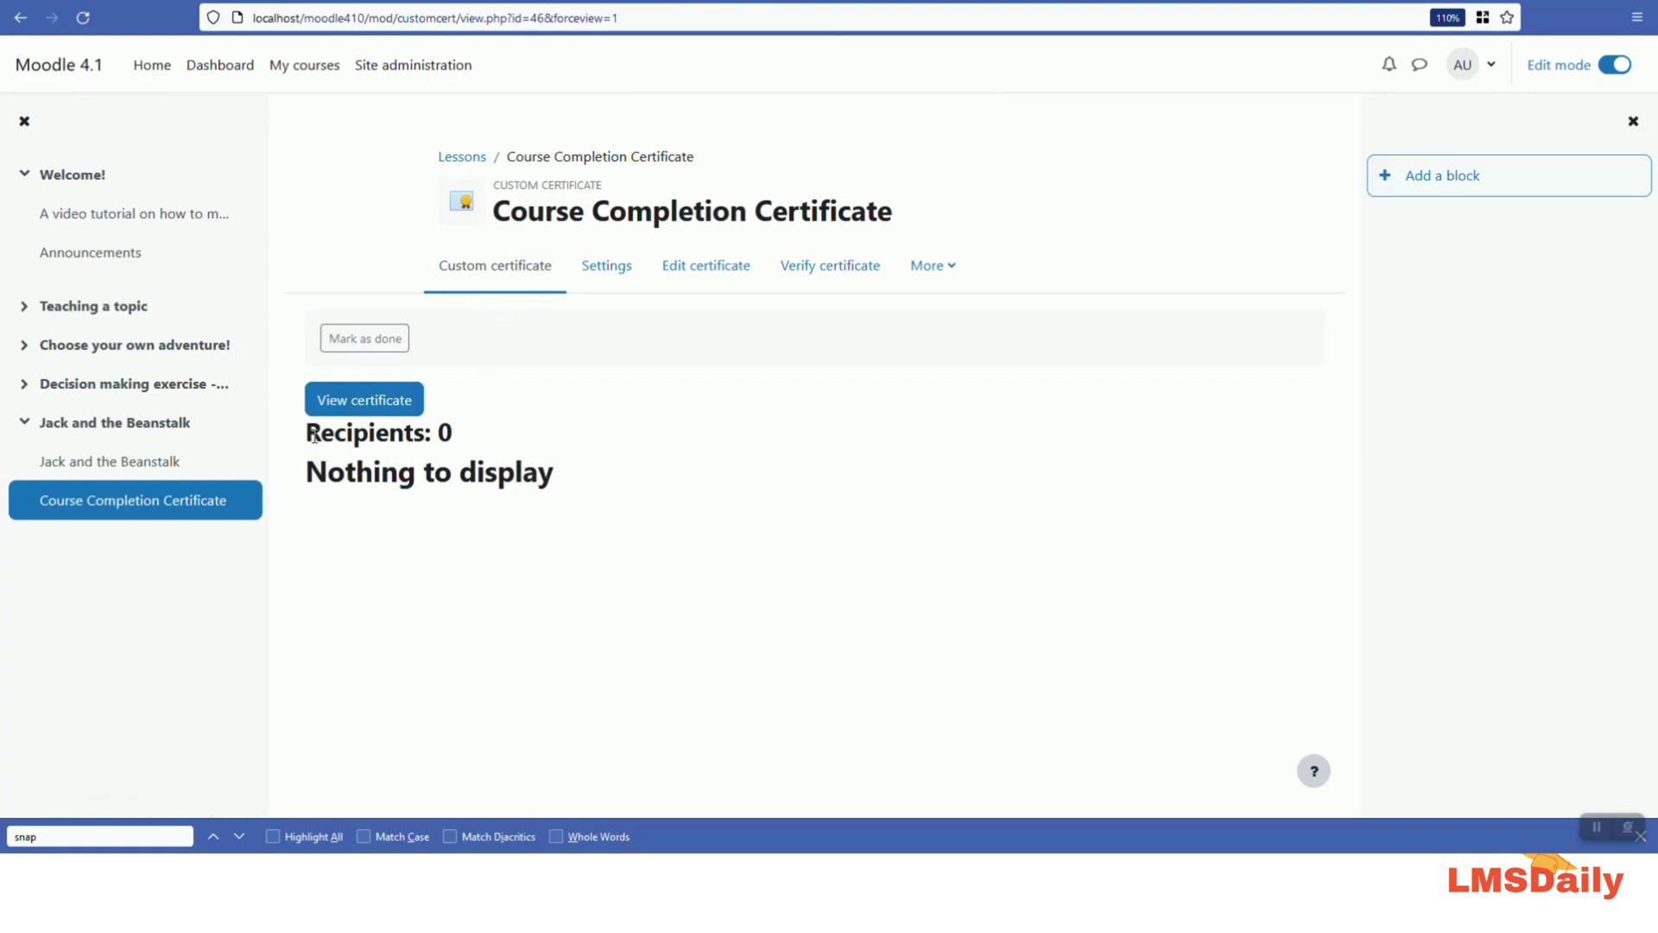
# - Check the certificate's recipient information and open the certificate for editing
pyautogui.moveTo(439, 432); pyautogui.dragTo(478, 436)
pyautogui.moveTo(308, 474); pyautogui.dragTo(574, 475)
pyautogui.click(557, 513)
pyautogui.click(685, 271)
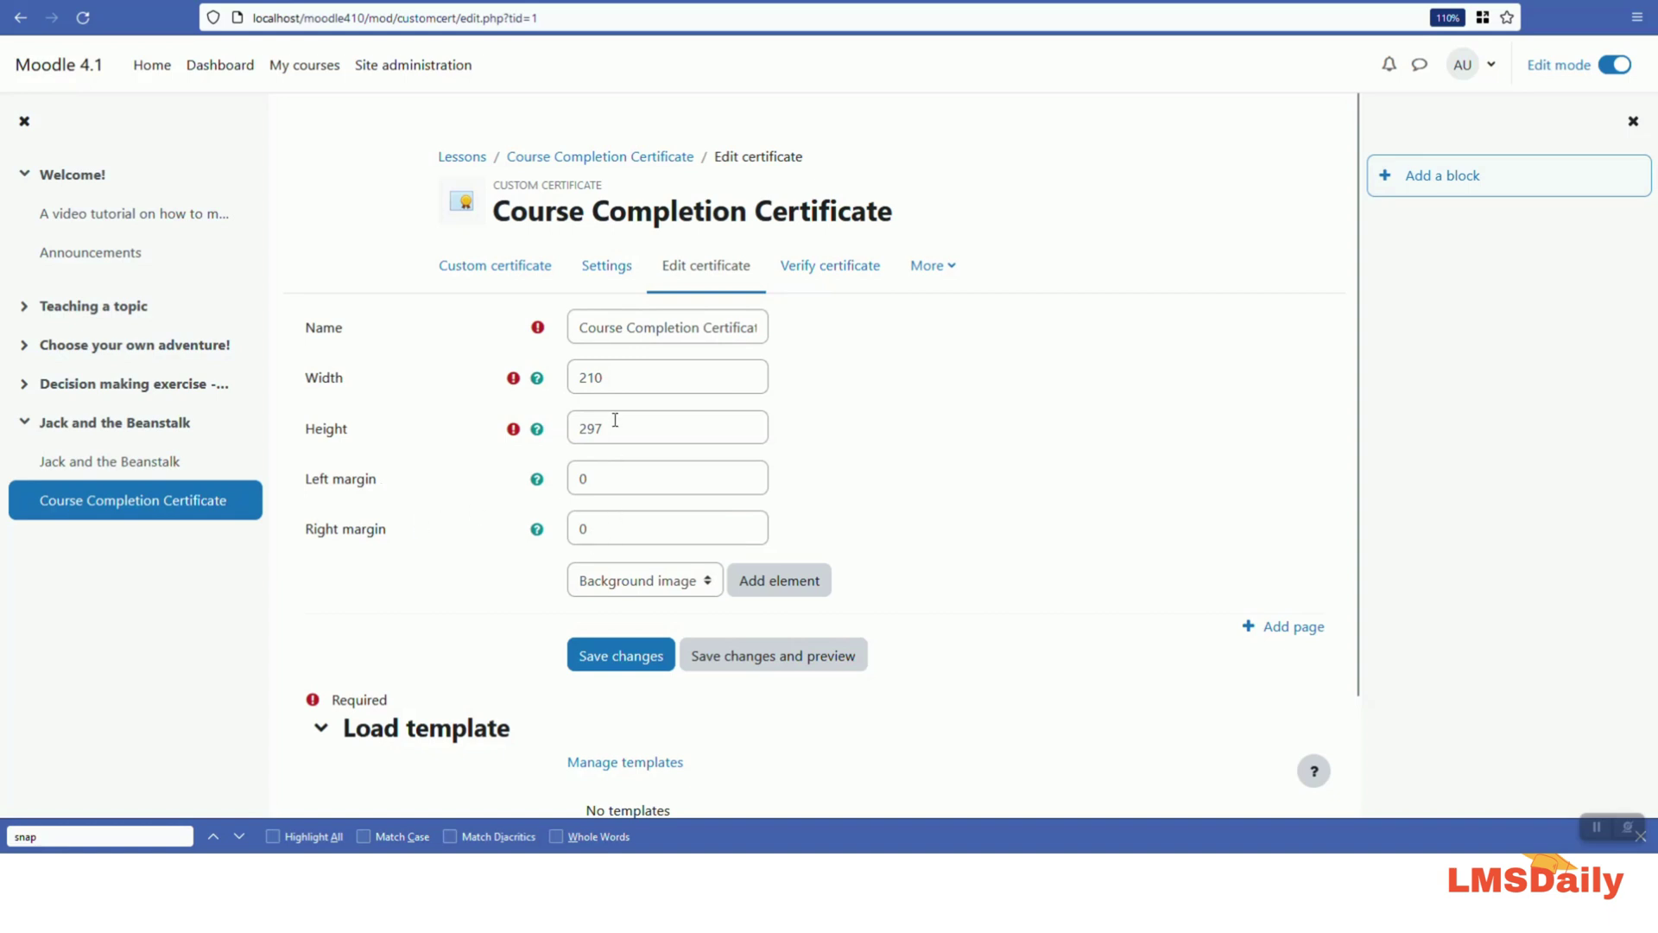
# - Examine the certificate's page dimensions and the element types that can be added to it
pyautogui.click(612, 381)
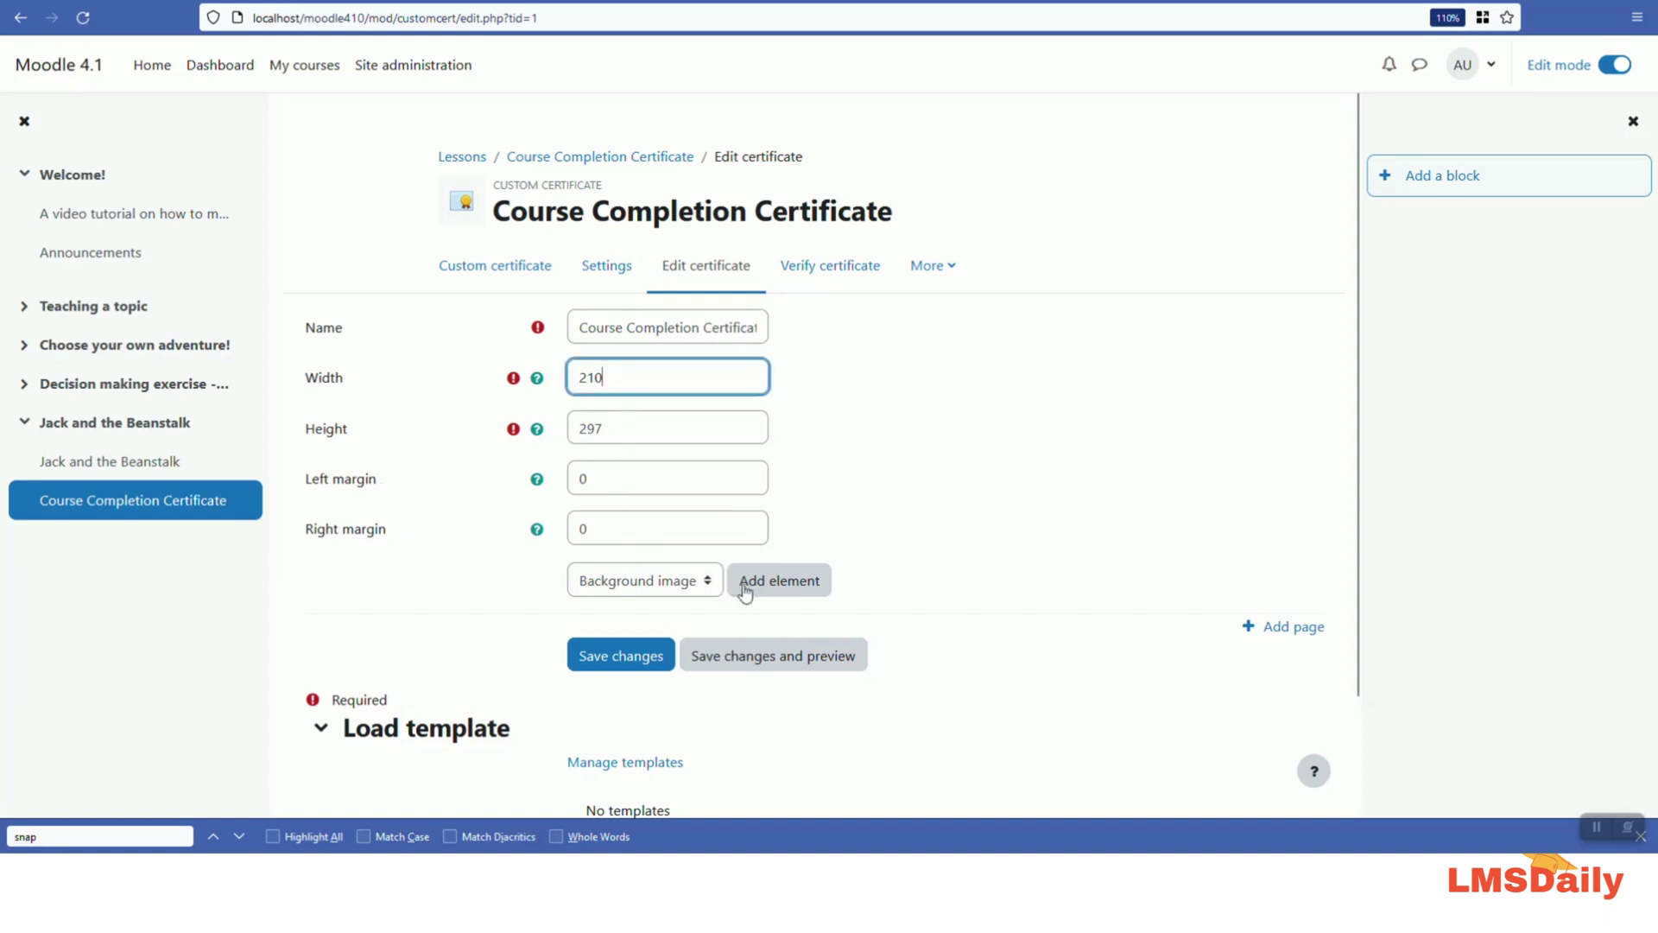
pyautogui.scroll(-2, 864, 527)
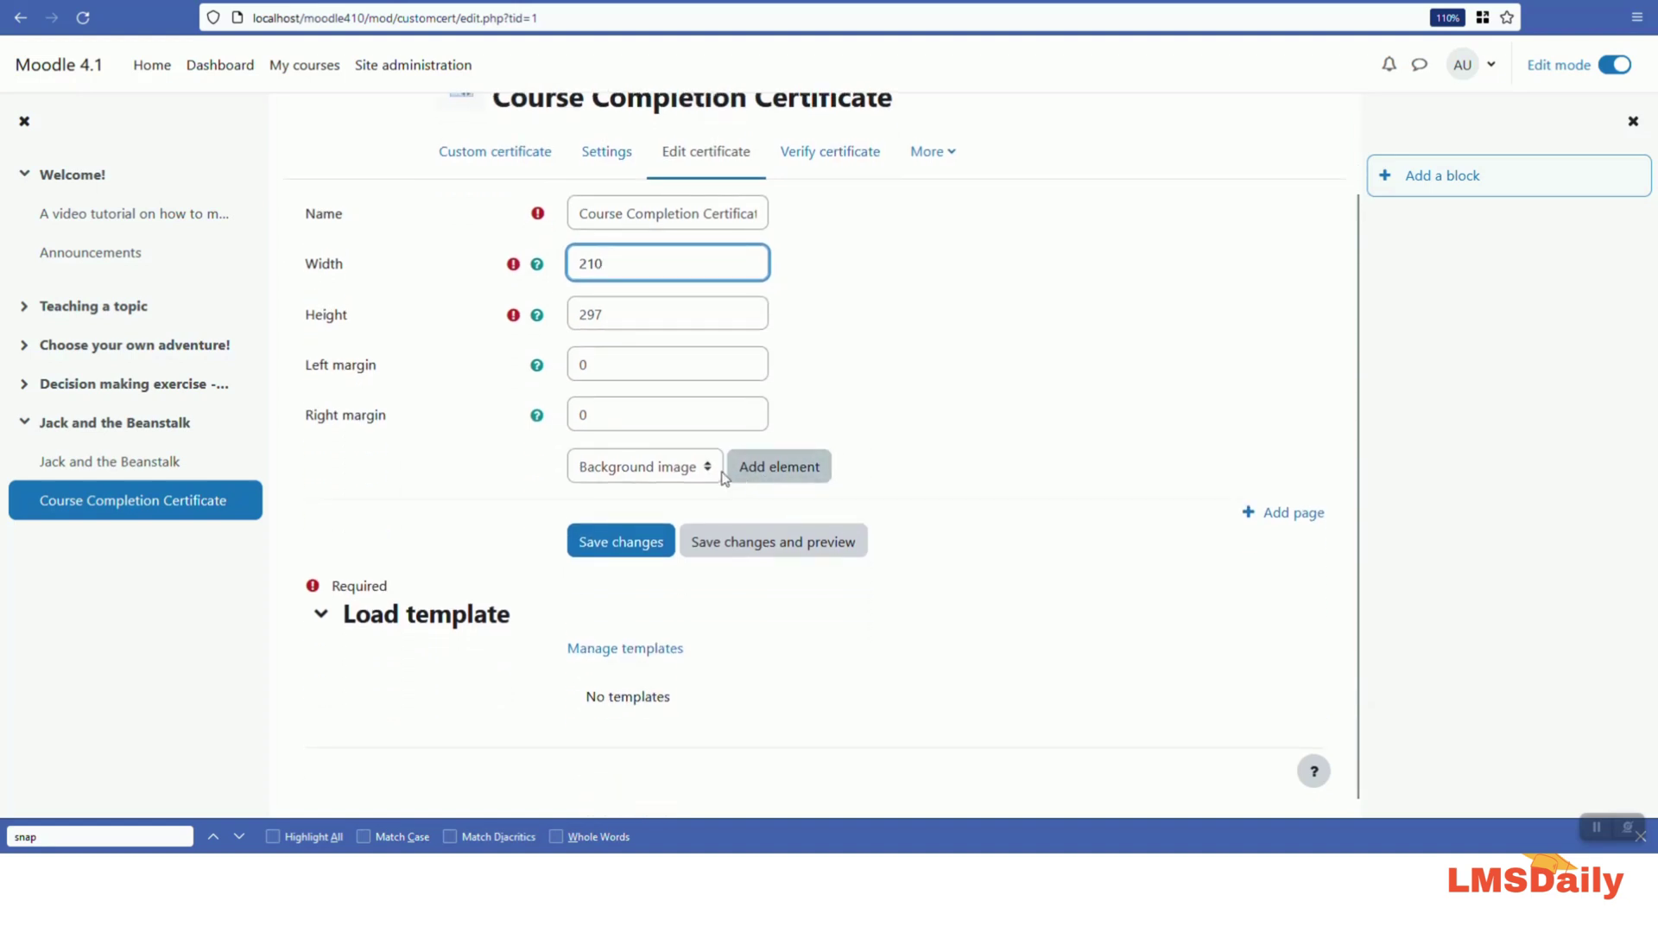
pyautogui.click(661, 471)
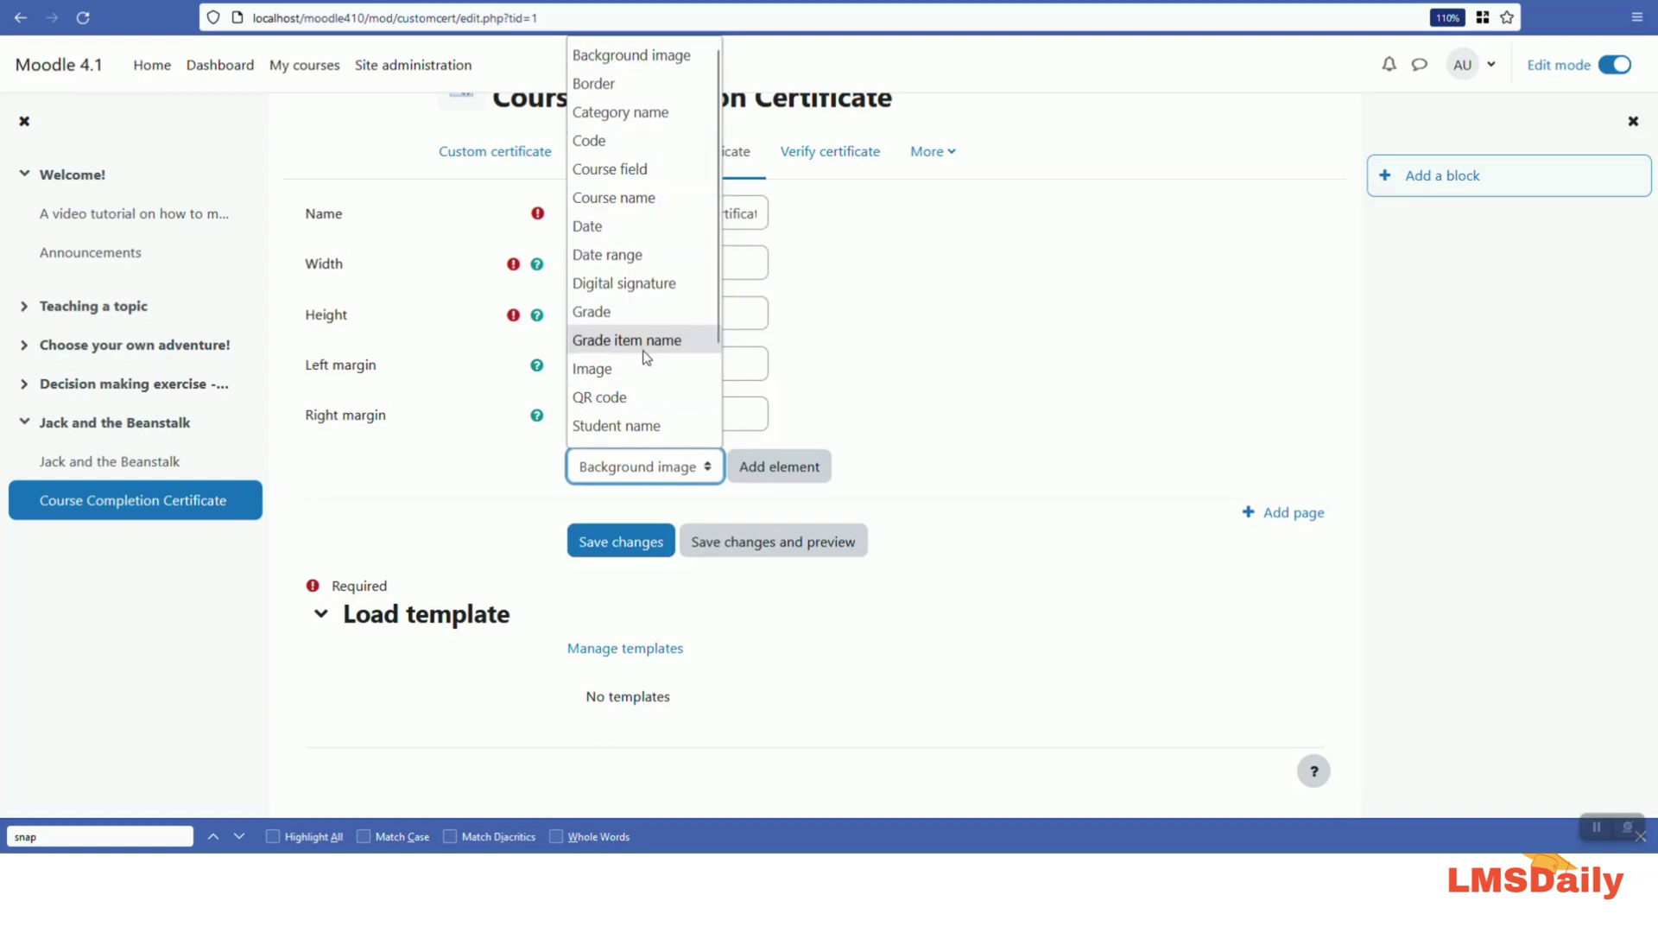
pyautogui.scroll(-2, 646, 357)
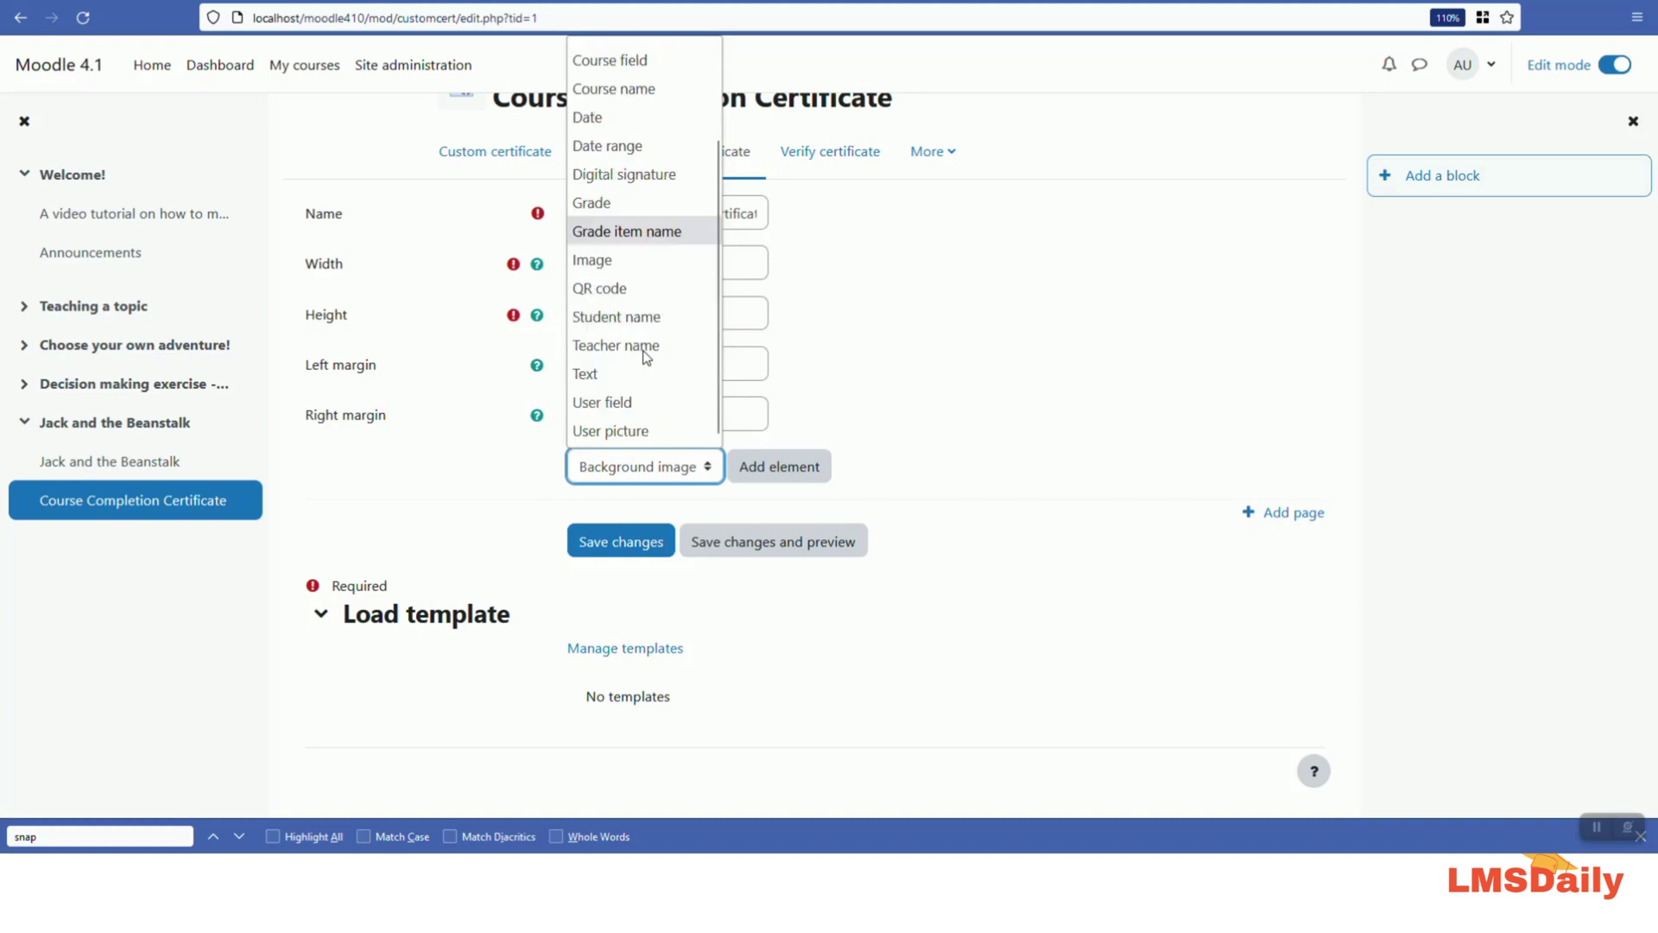
pyautogui.scroll(2, 646, 357)
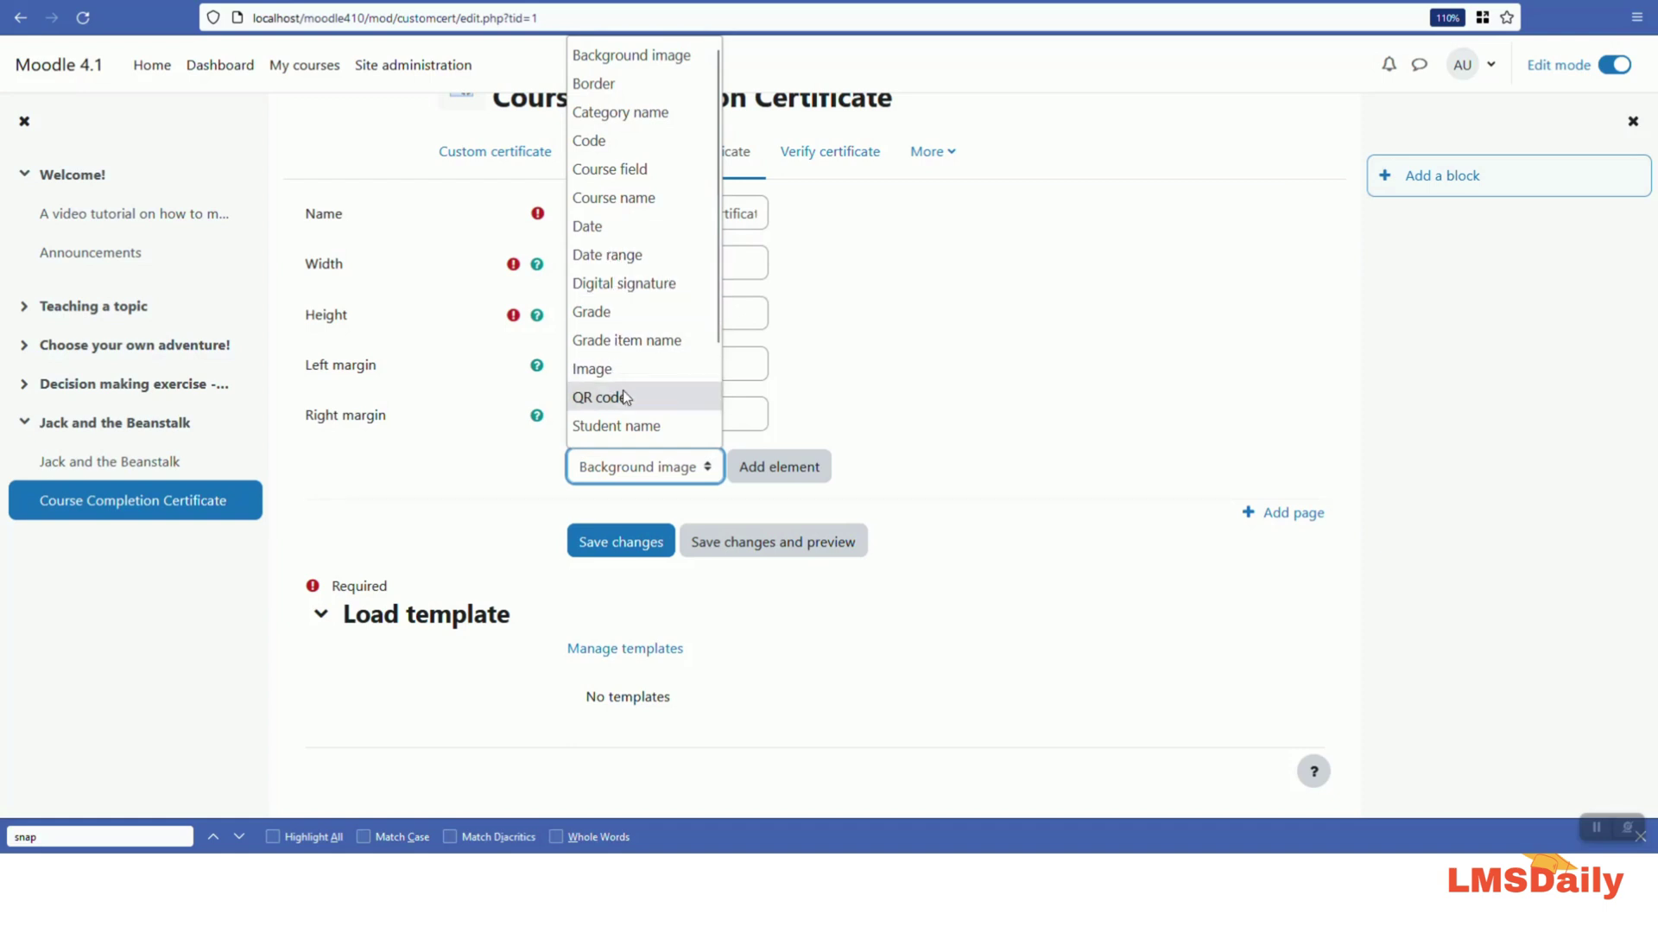
pyautogui.scroll(-2, 634, 430)
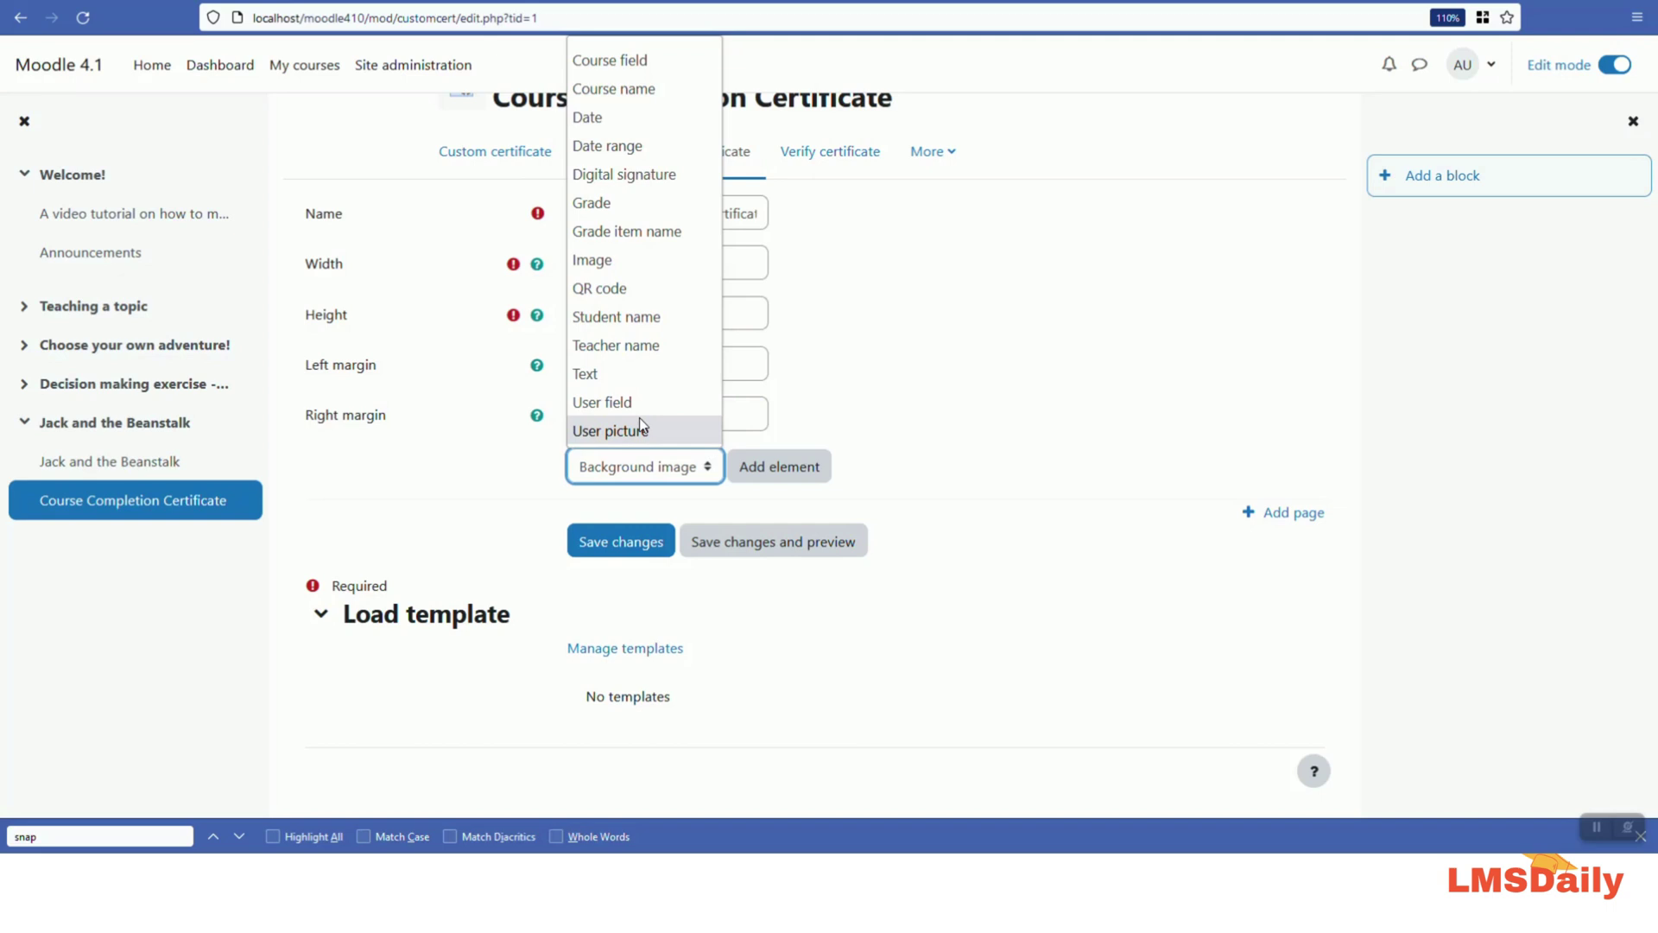
pyautogui.scroll(3, 640, 425)
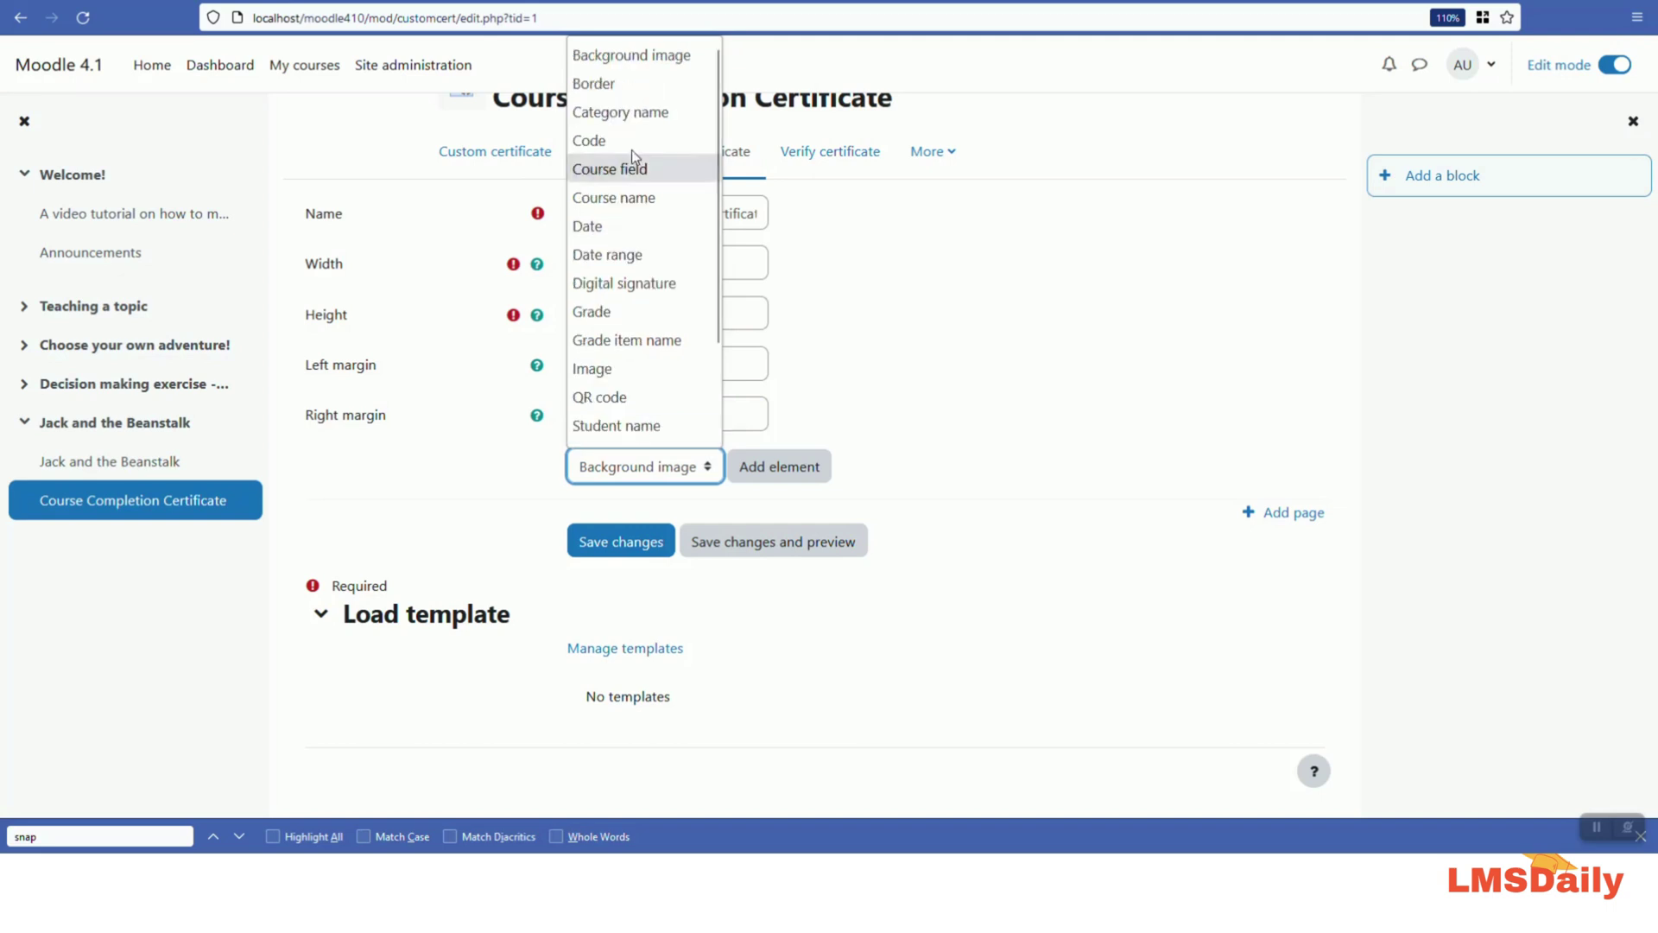
pyautogui.click(628, 59)
pyautogui.click(749, 464)
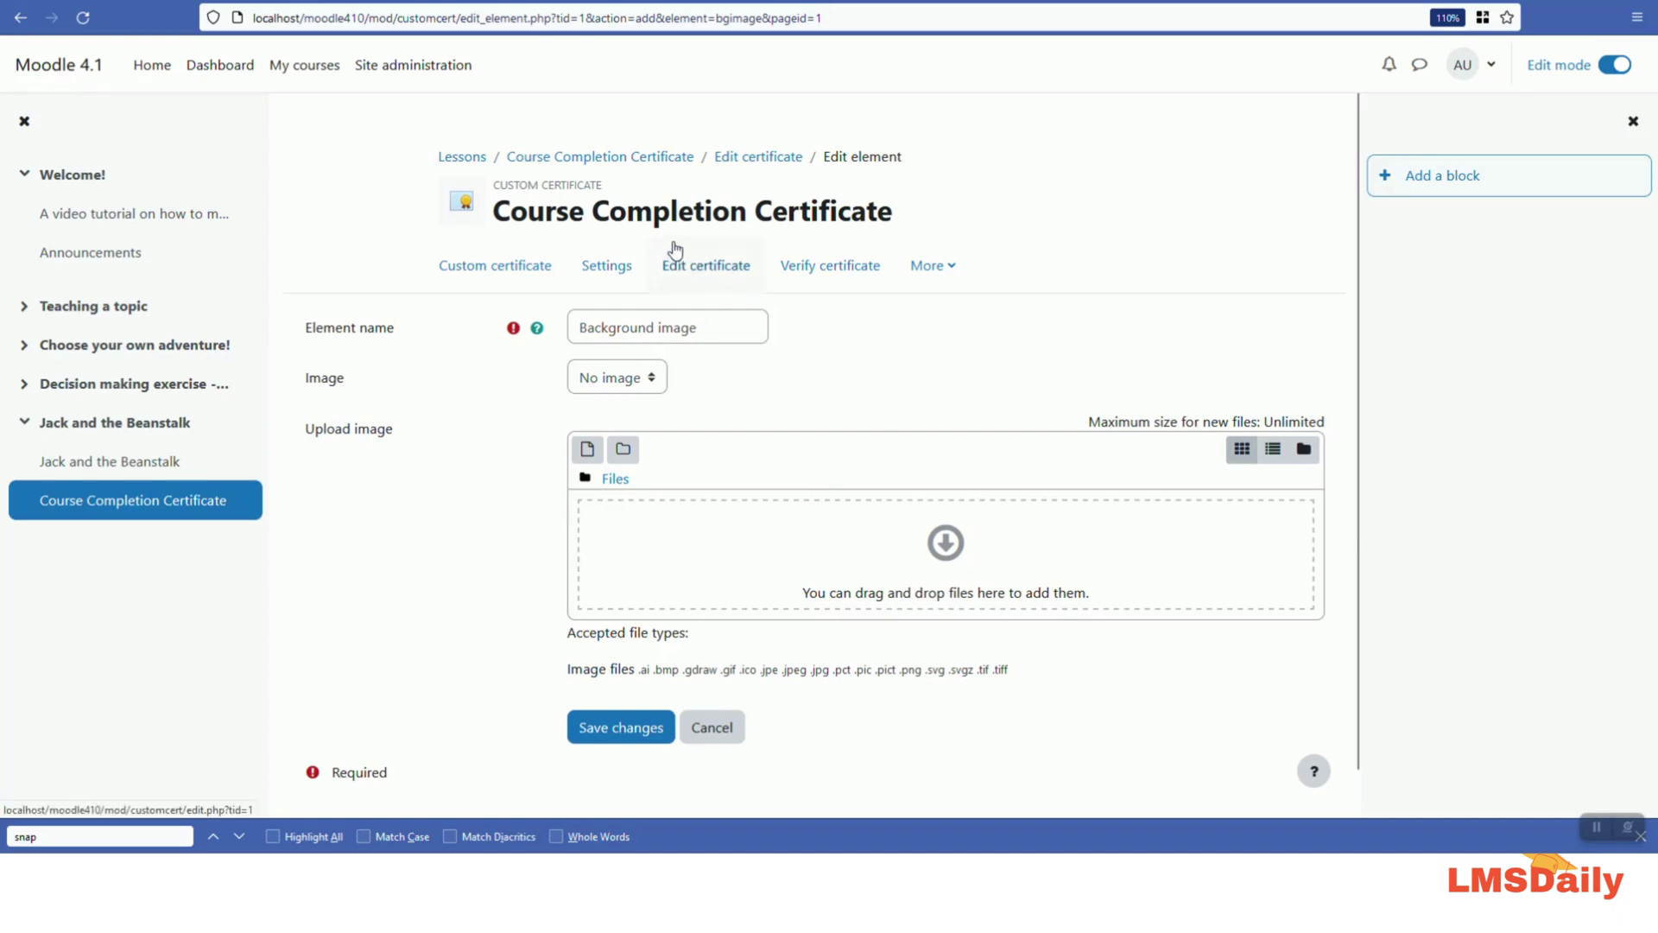
pyautogui.click(730, 732)
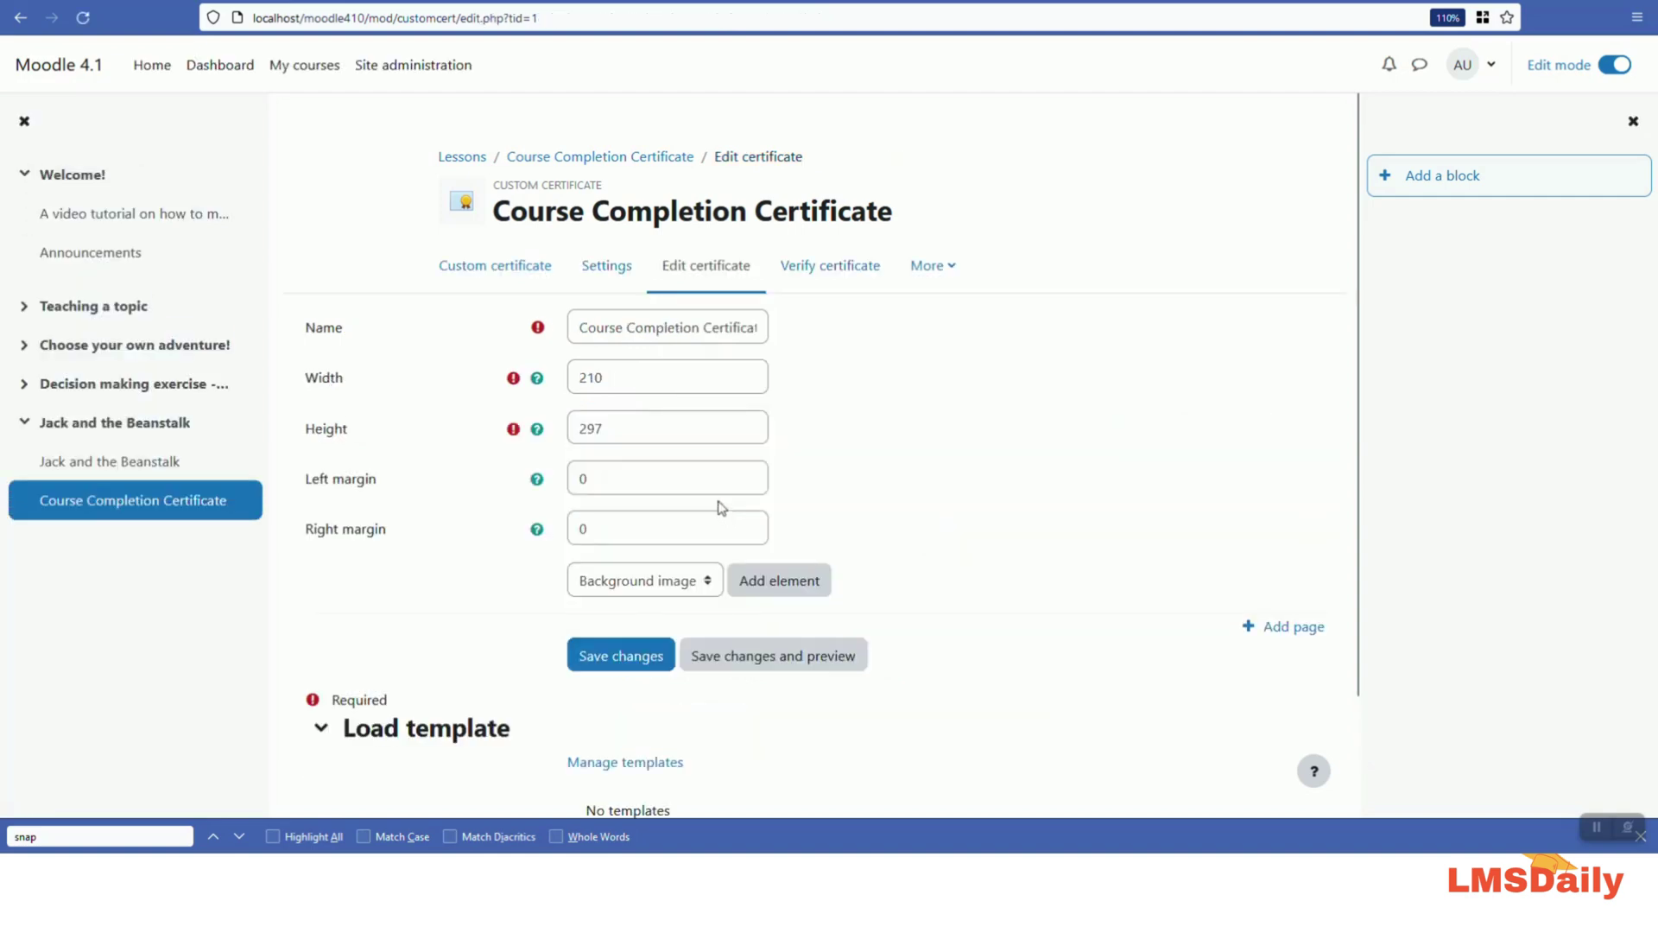
# - Add a Student name element to the certificate with font size 15 and blue colour #1930FA, and save it
pyautogui.click(692, 583)
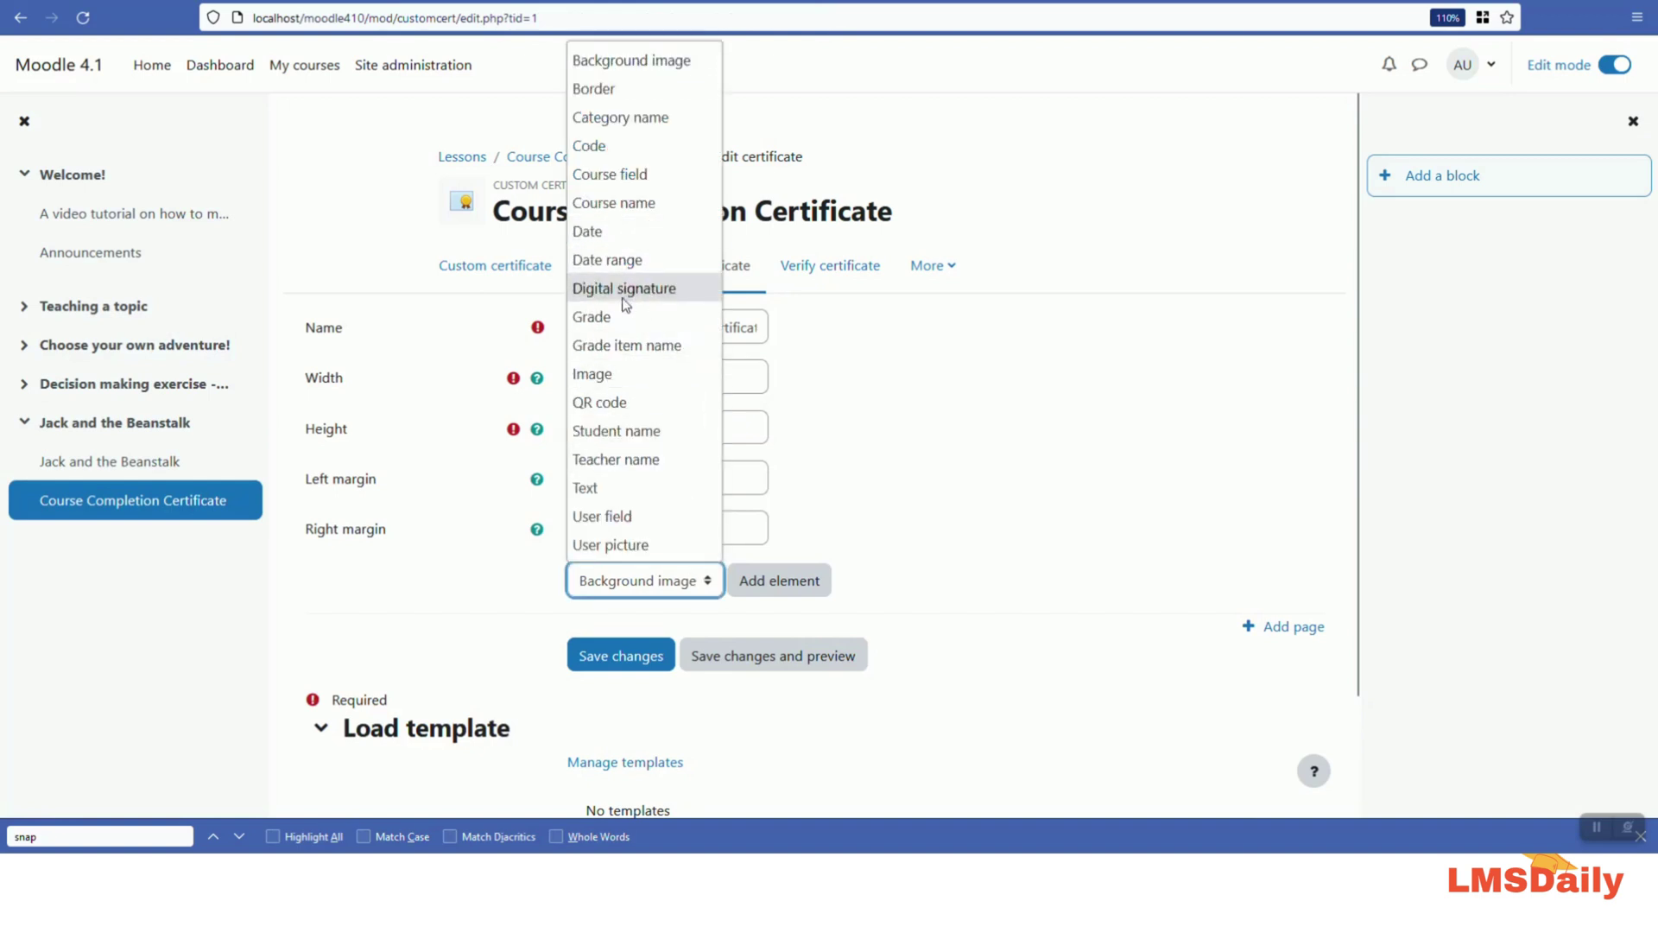
pyautogui.click(641, 432)
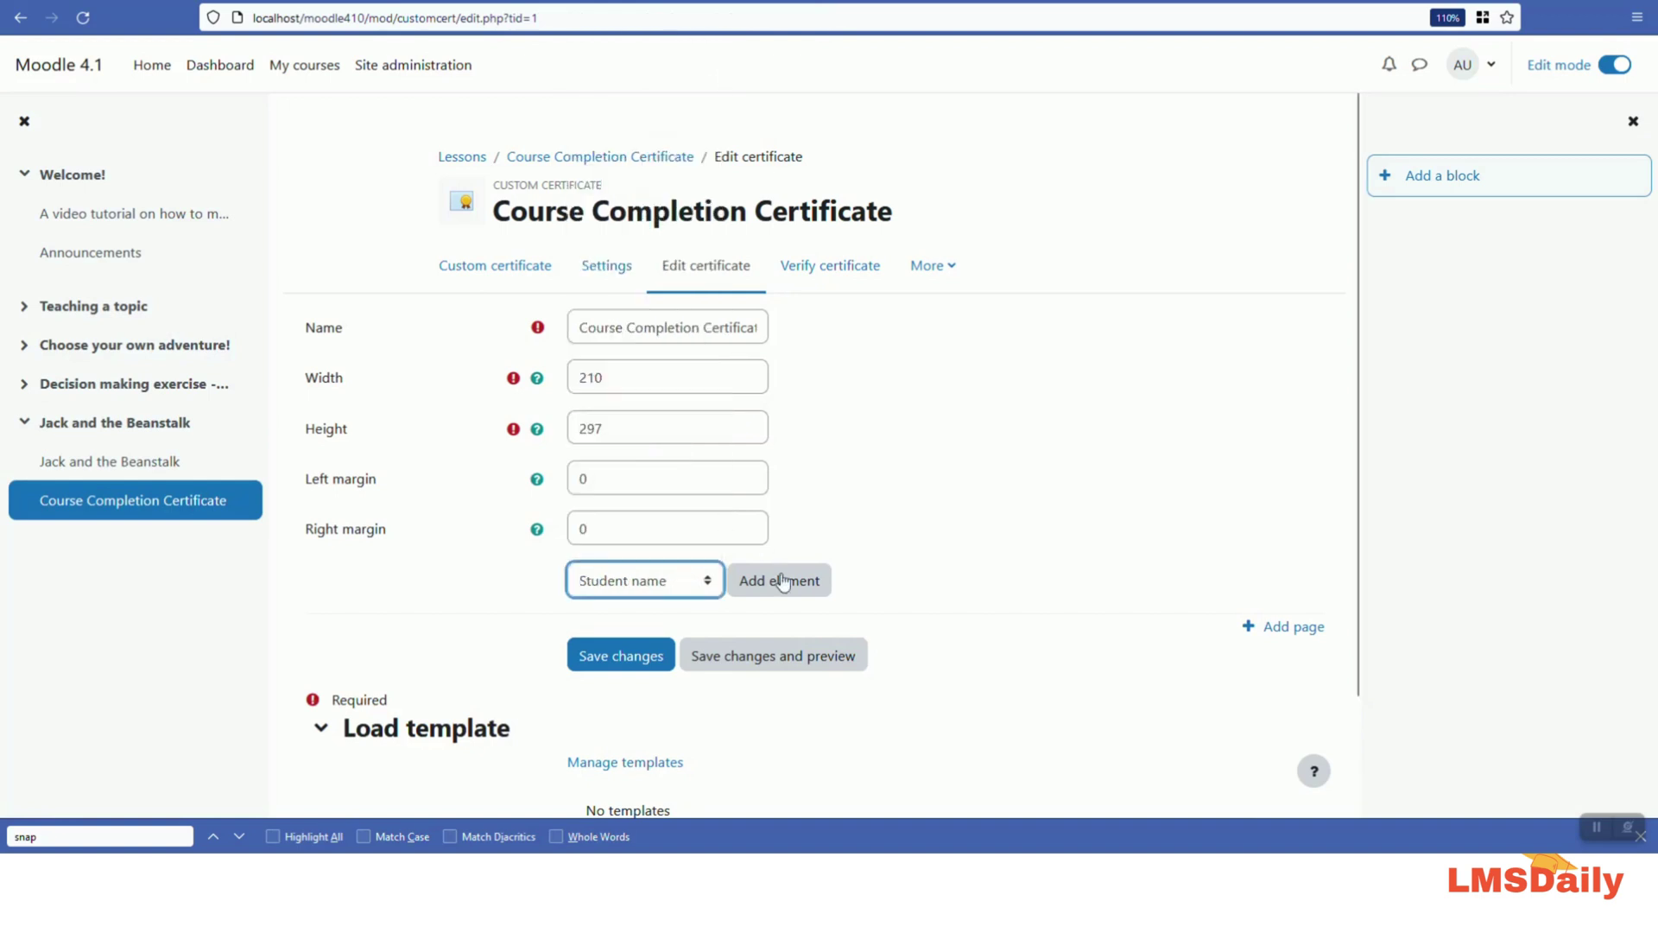
pyautogui.click(785, 580)
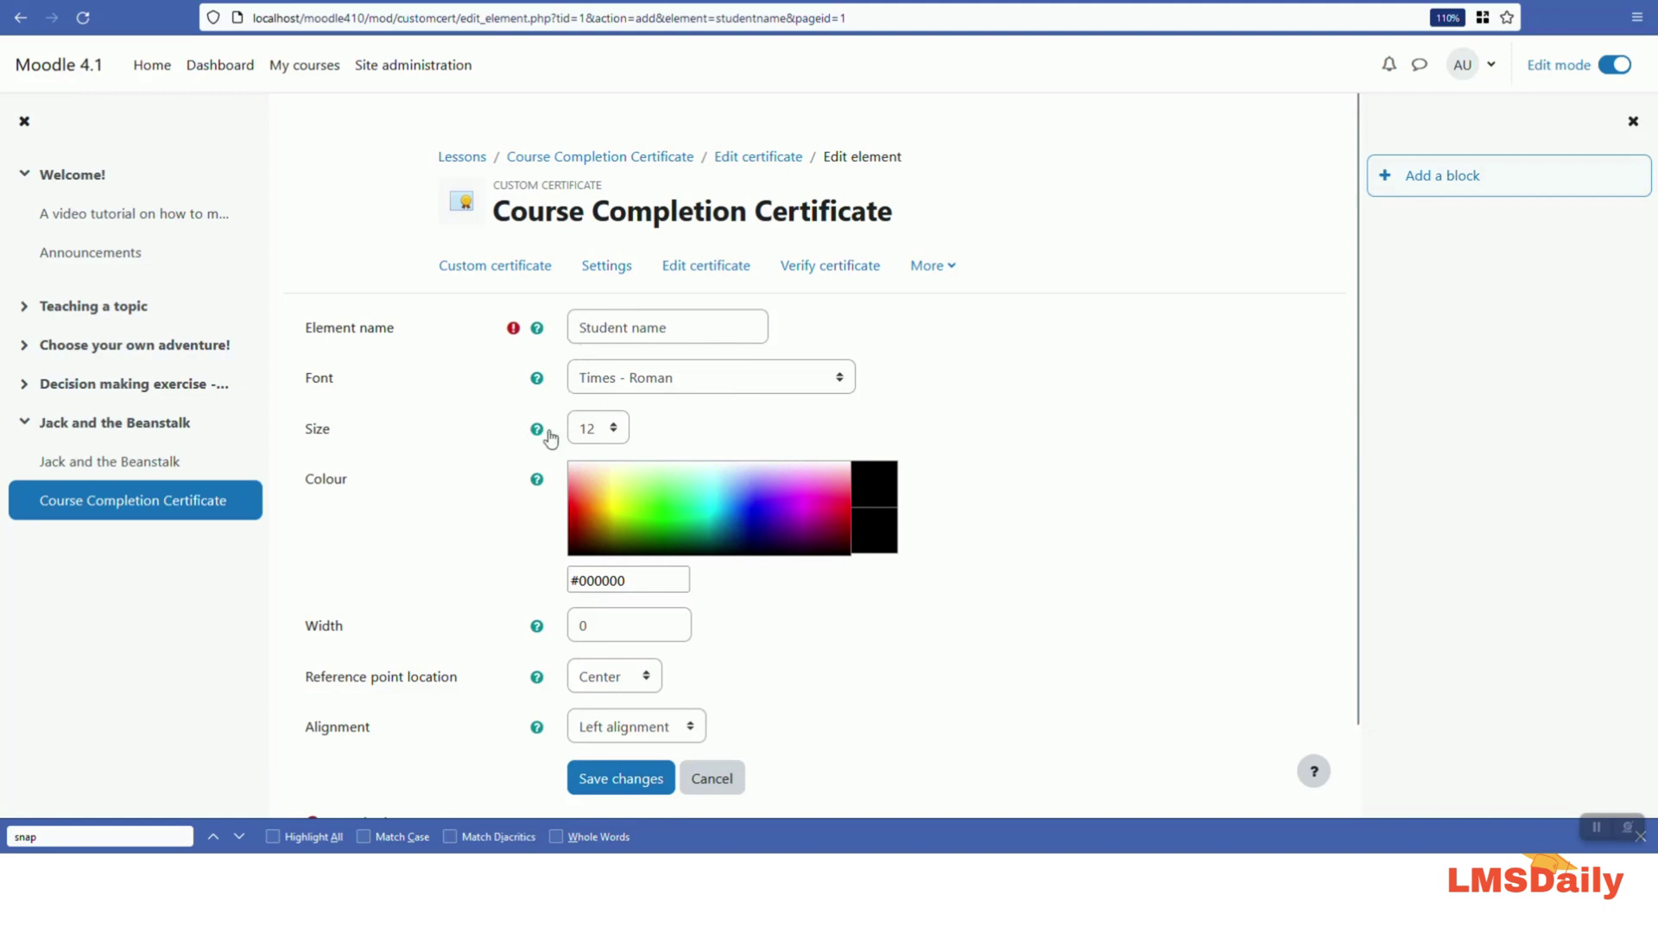
pyautogui.click(613, 431)
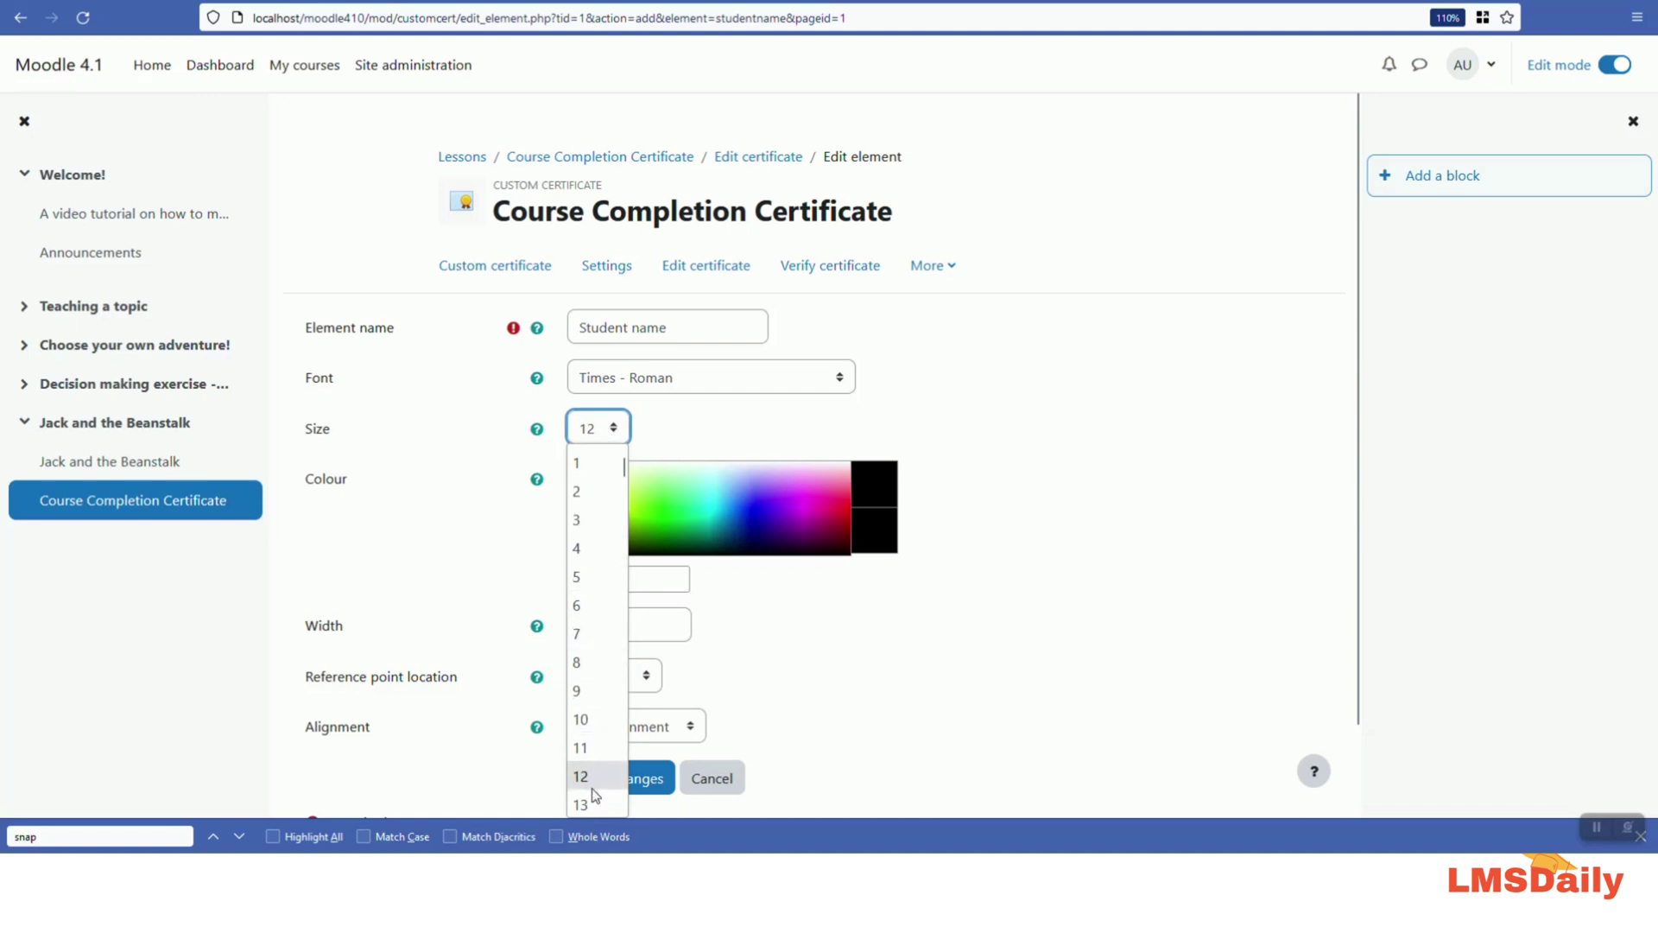
pyautogui.scroll(-2, 604, 738)
pyautogui.click(601, 696)
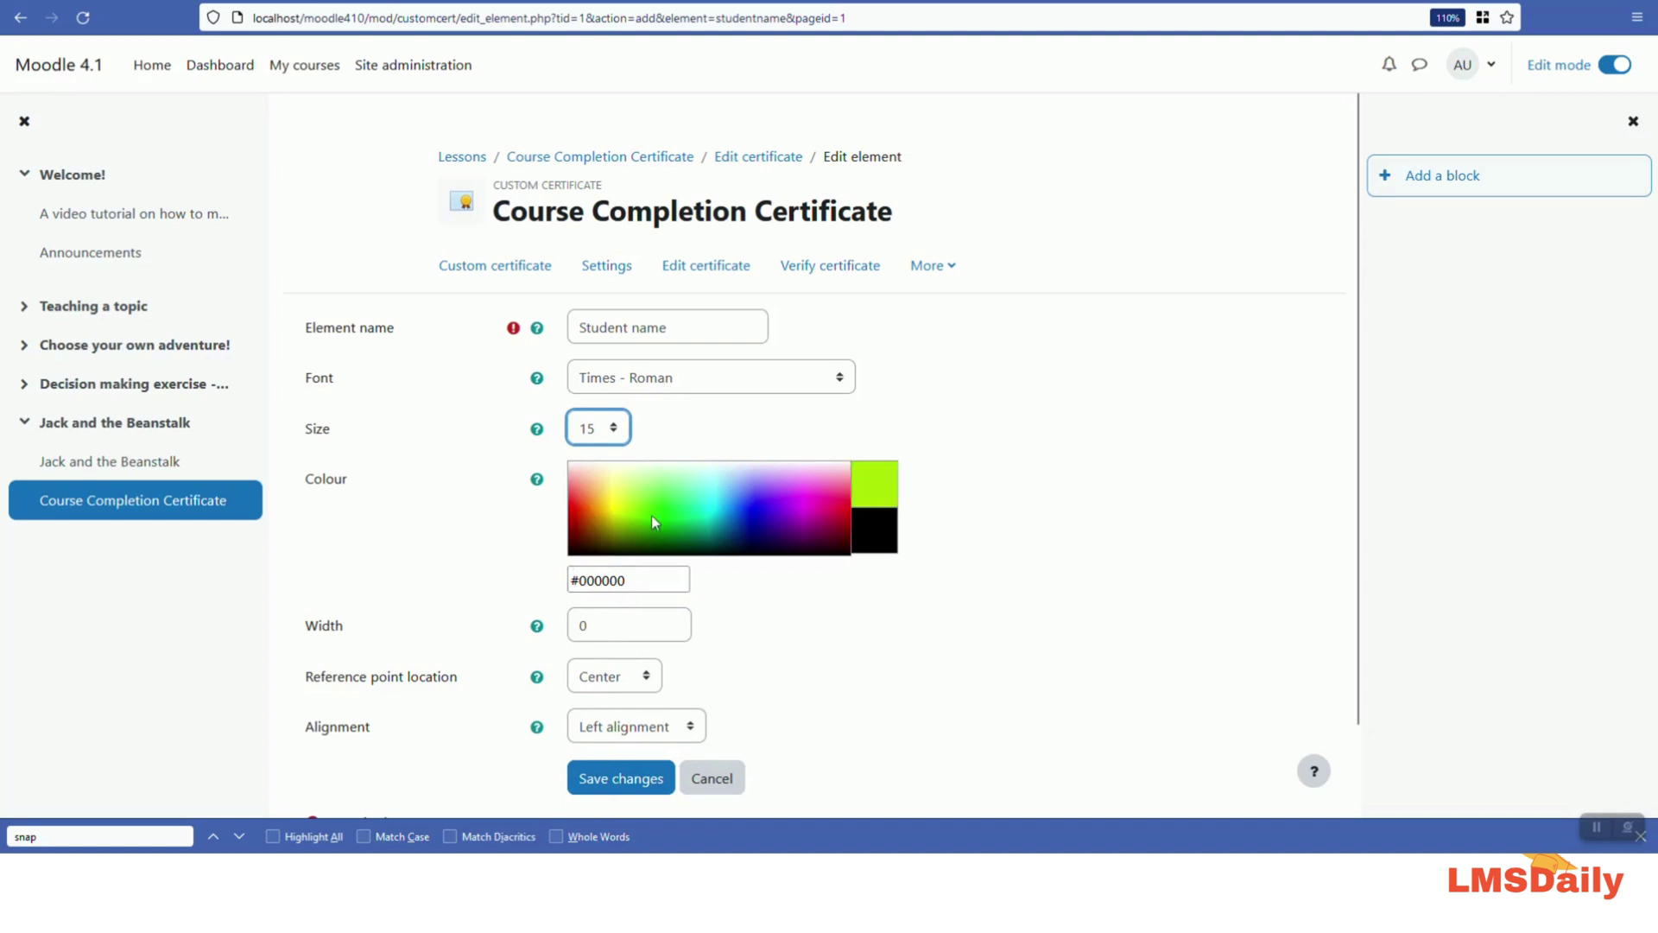
pyautogui.click(750, 510)
pyautogui.scroll(-1, 428, 557)
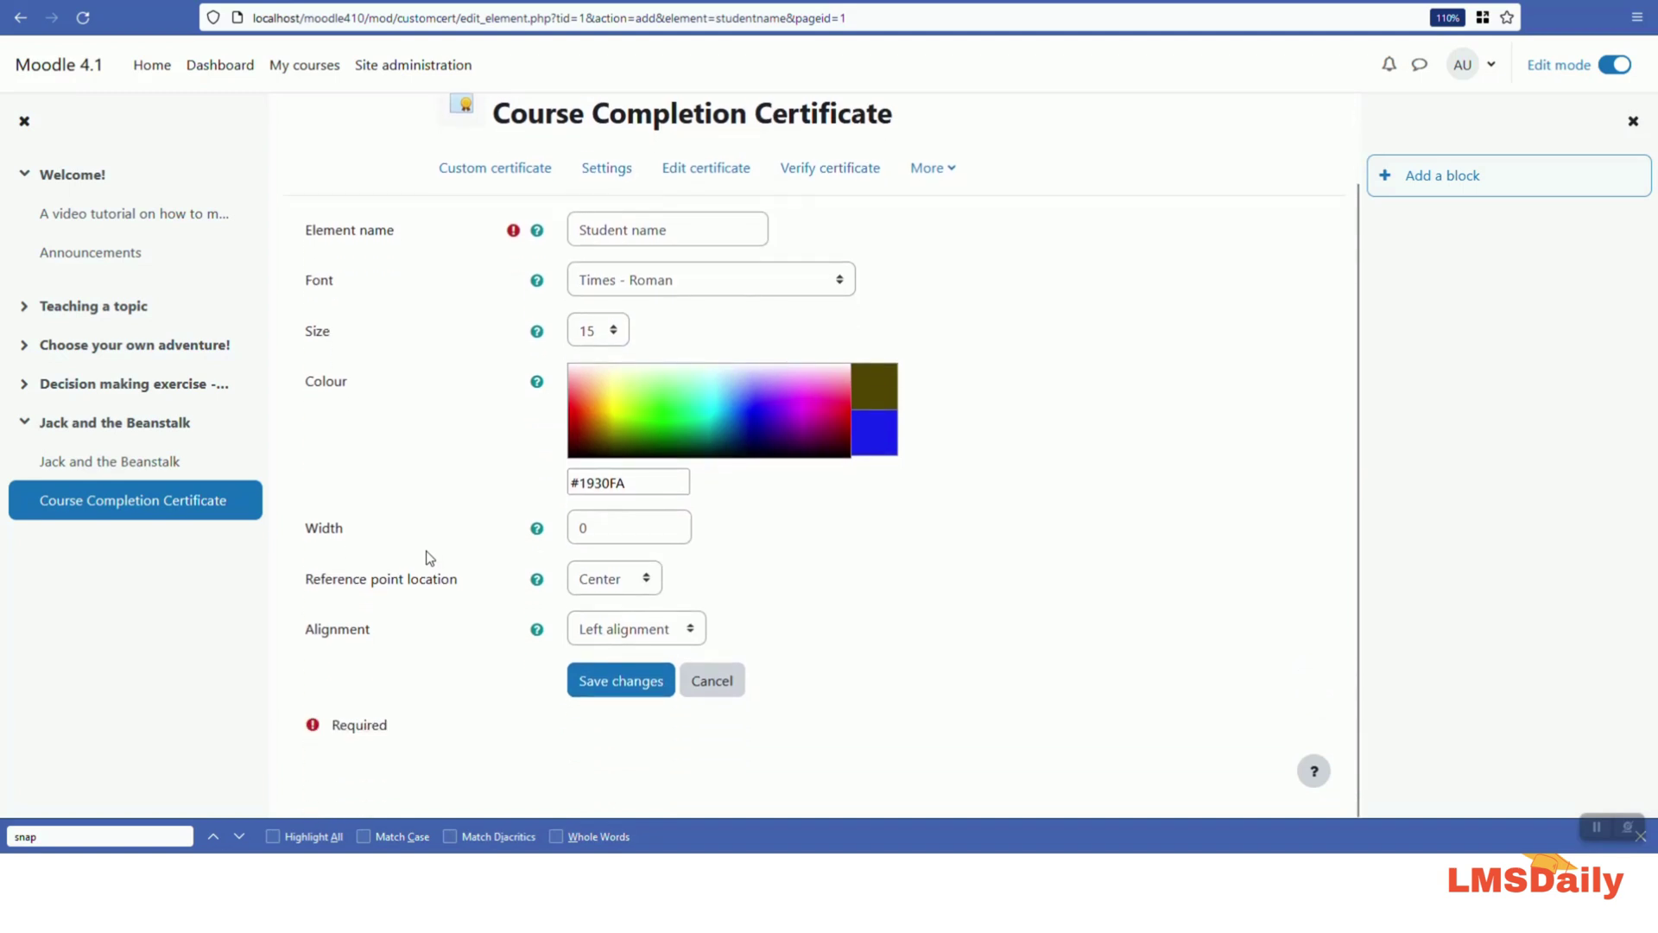
pyautogui.click(612, 684)
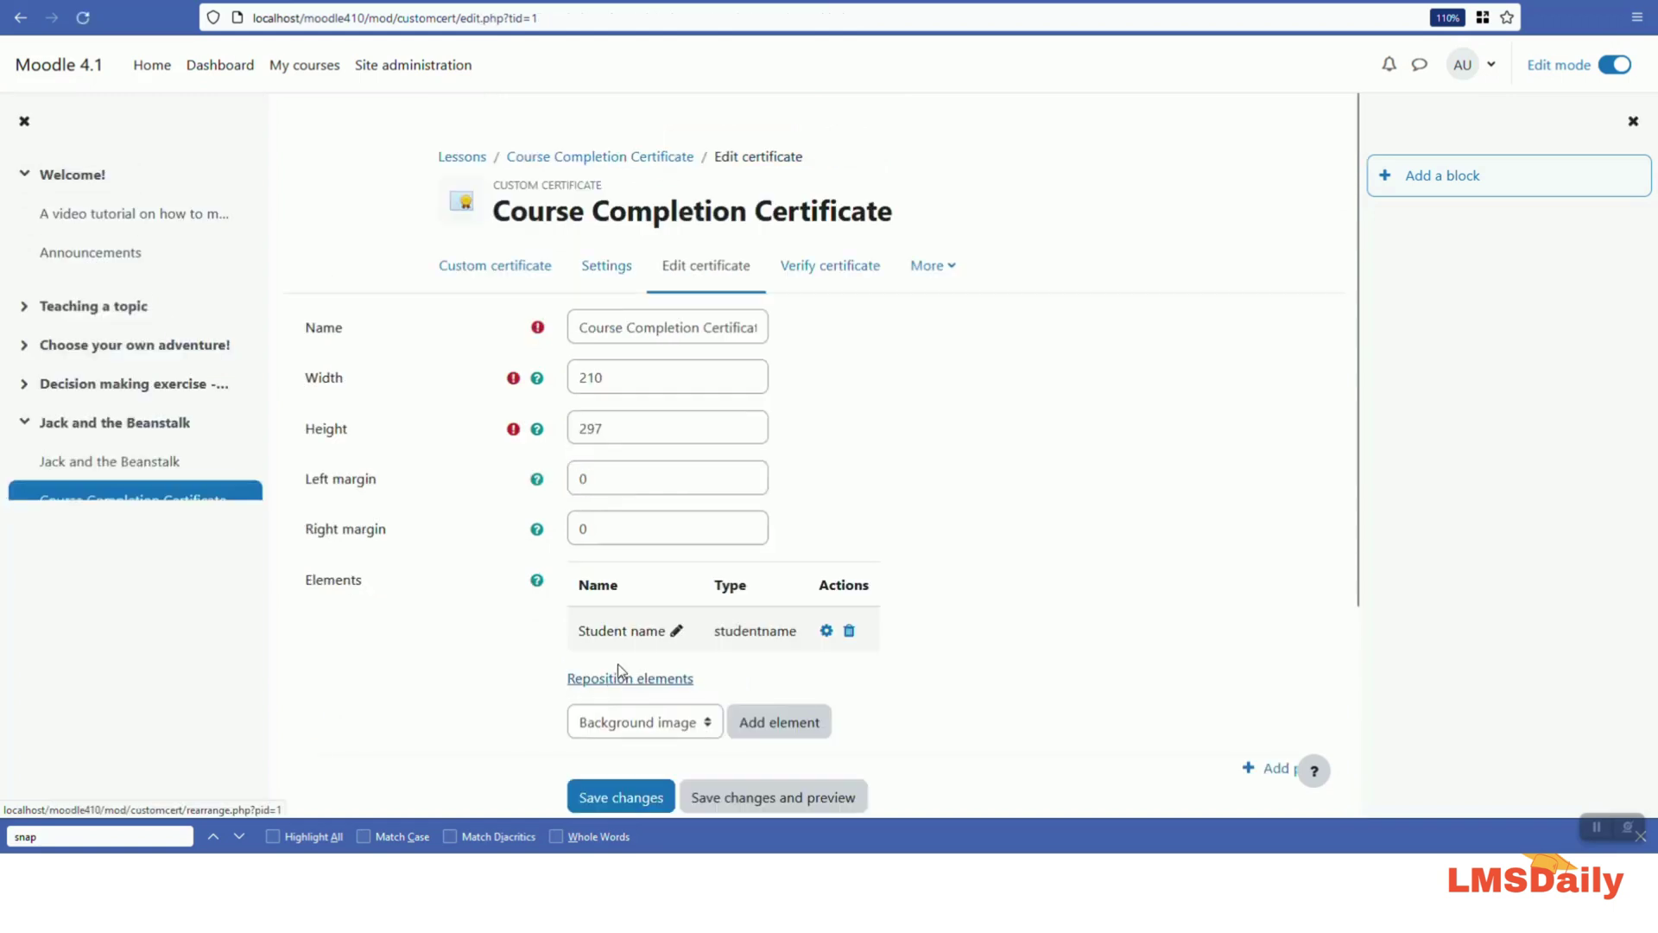
# - Add a Course name element to the certificate with font size 15 and blue colour #4141FB, and save it
pyautogui.click(698, 722)
pyautogui.click(621, 351)
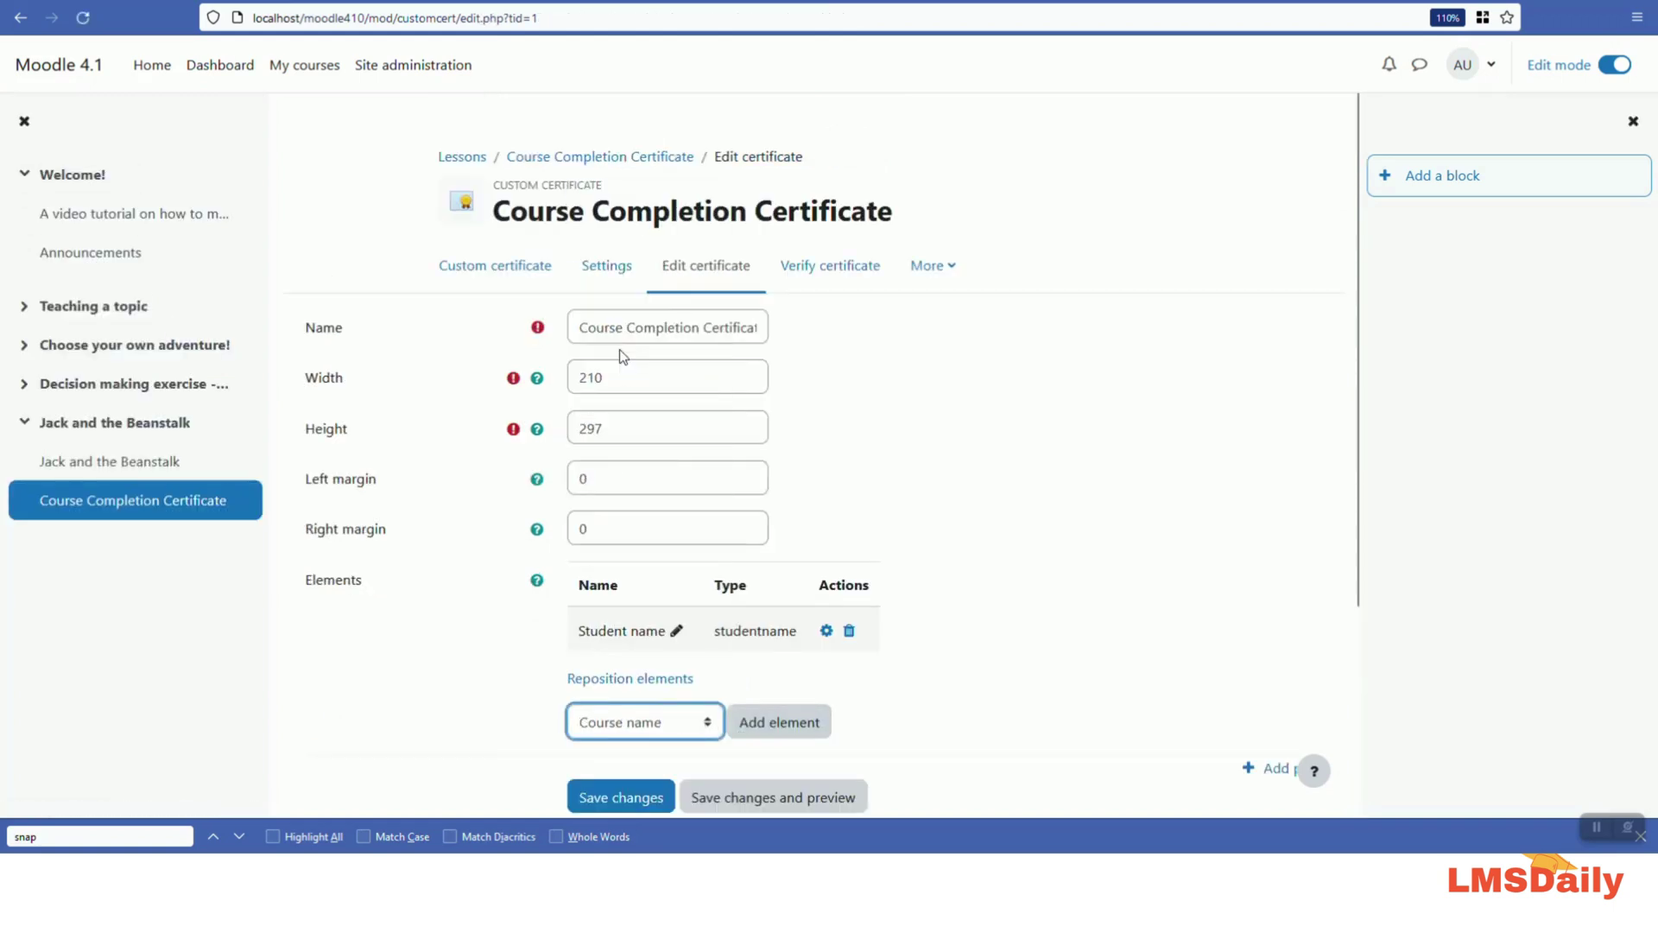
pyautogui.click(802, 724)
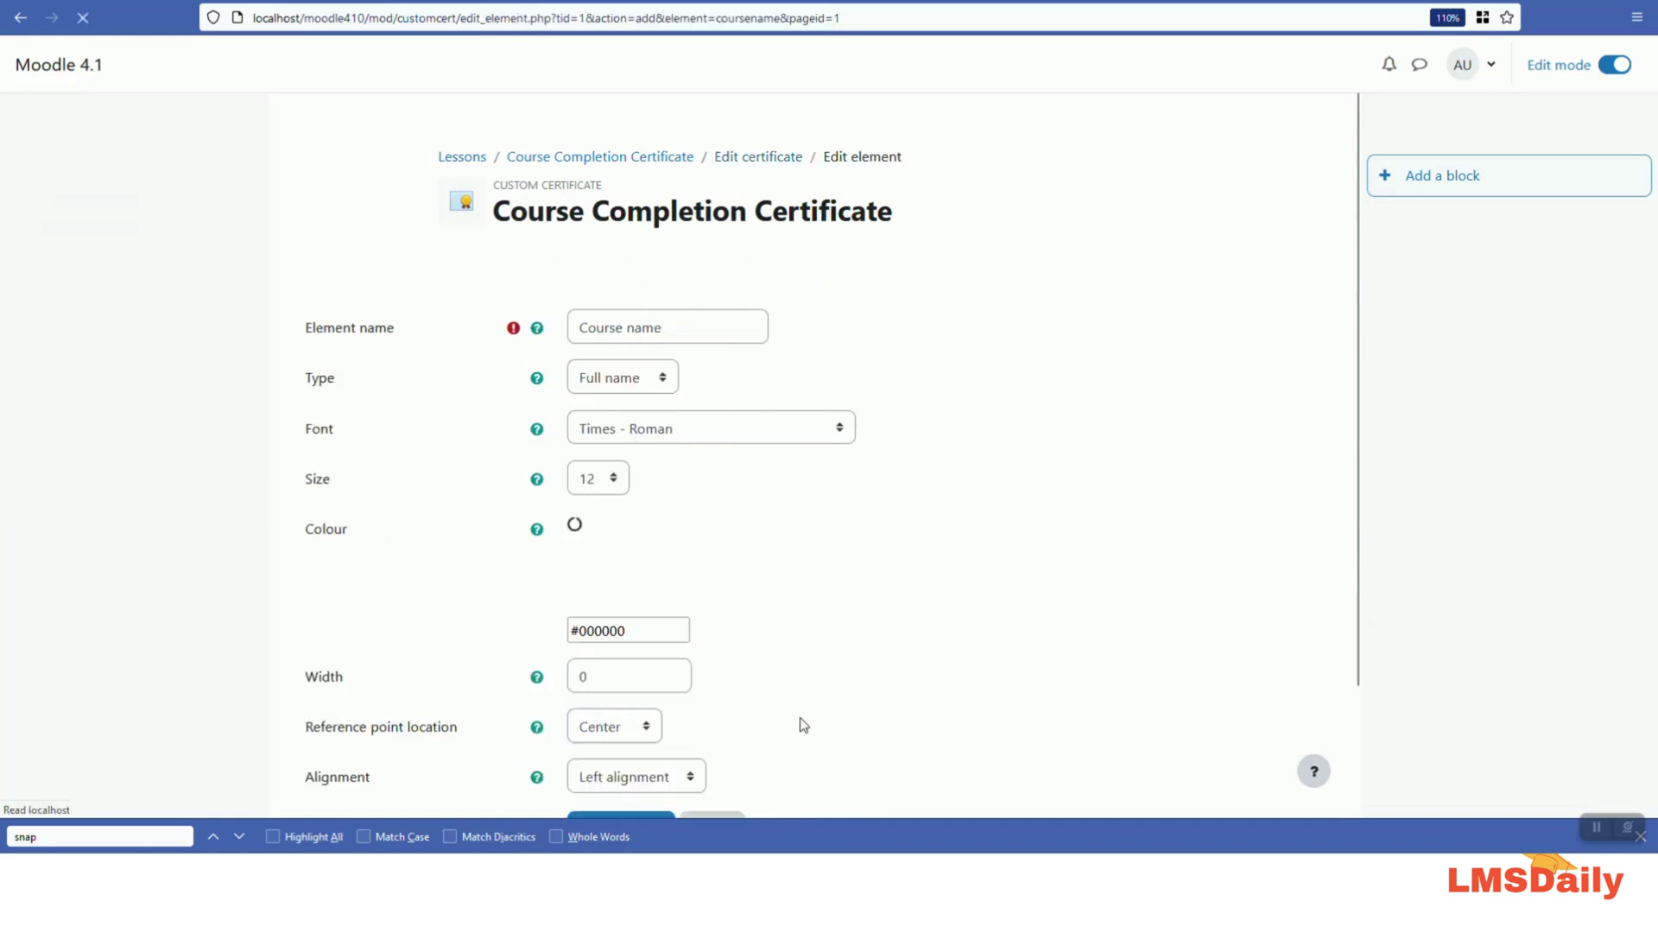
pyautogui.click(608, 488)
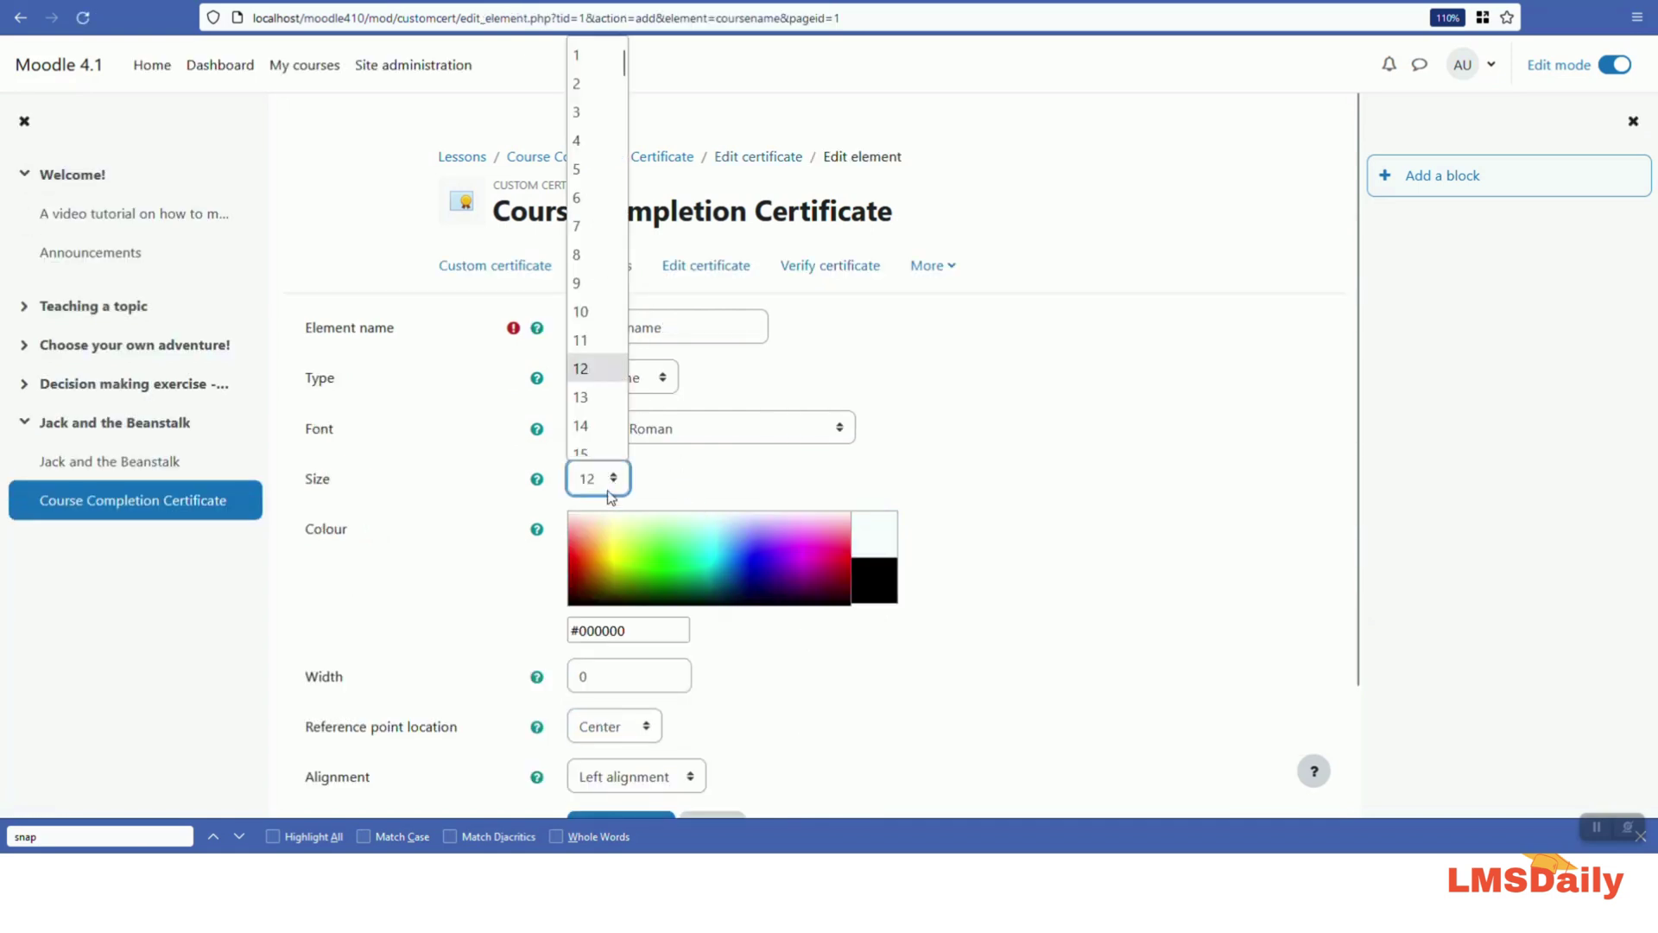
pyautogui.click(602, 451)
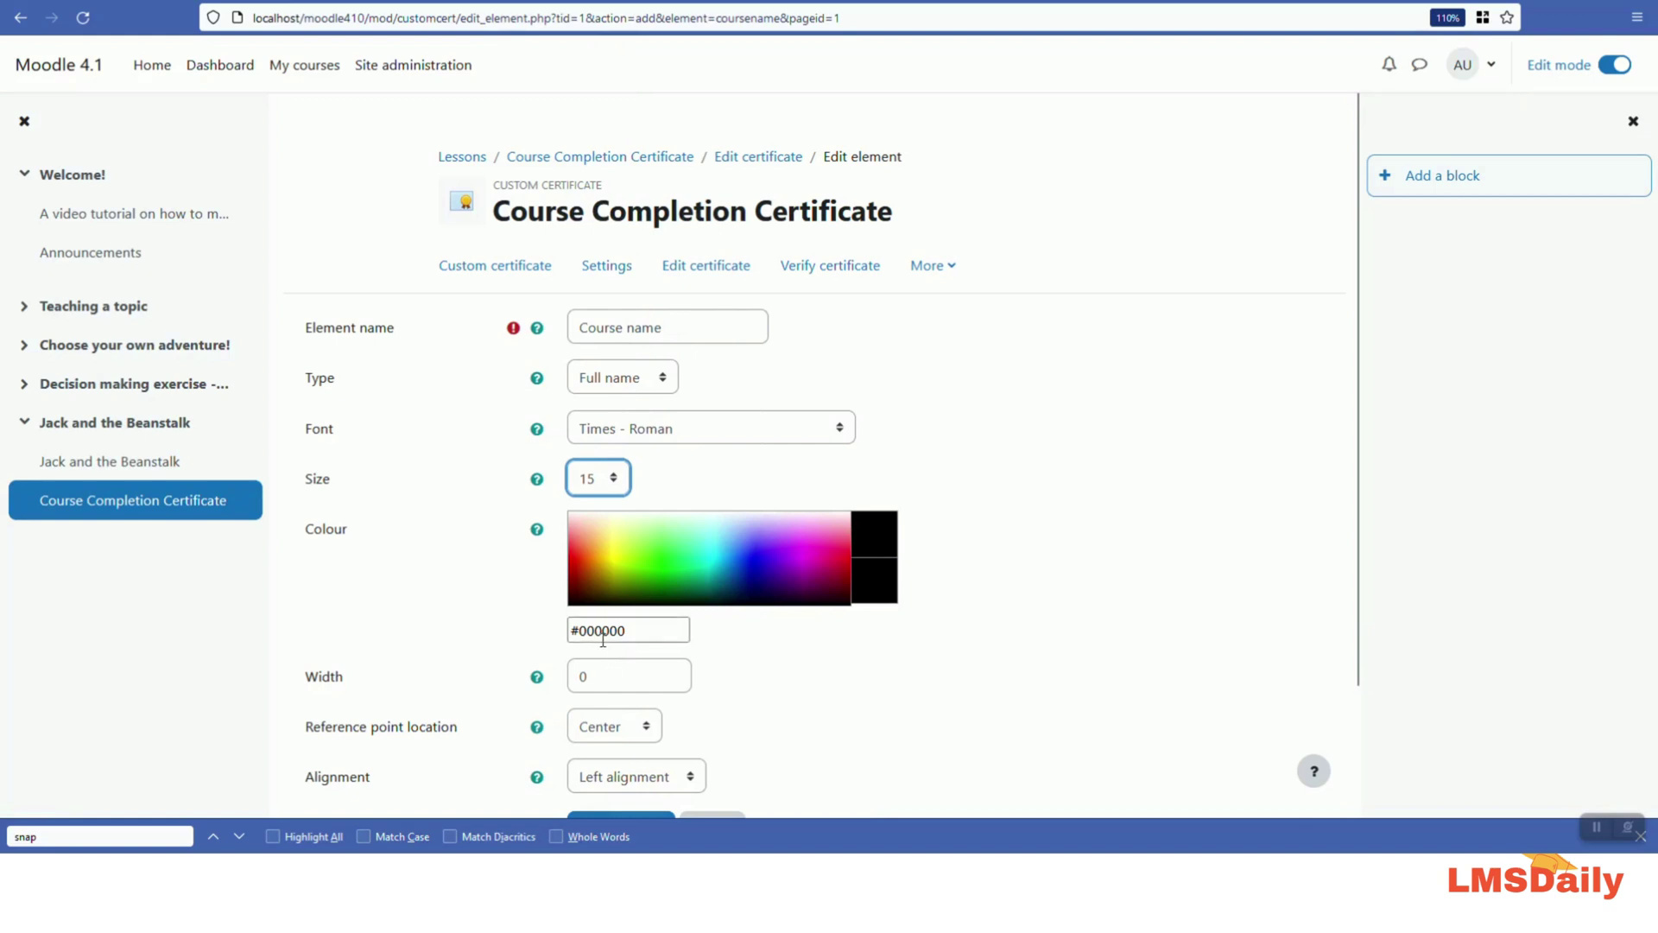
pyautogui.click(754, 553)
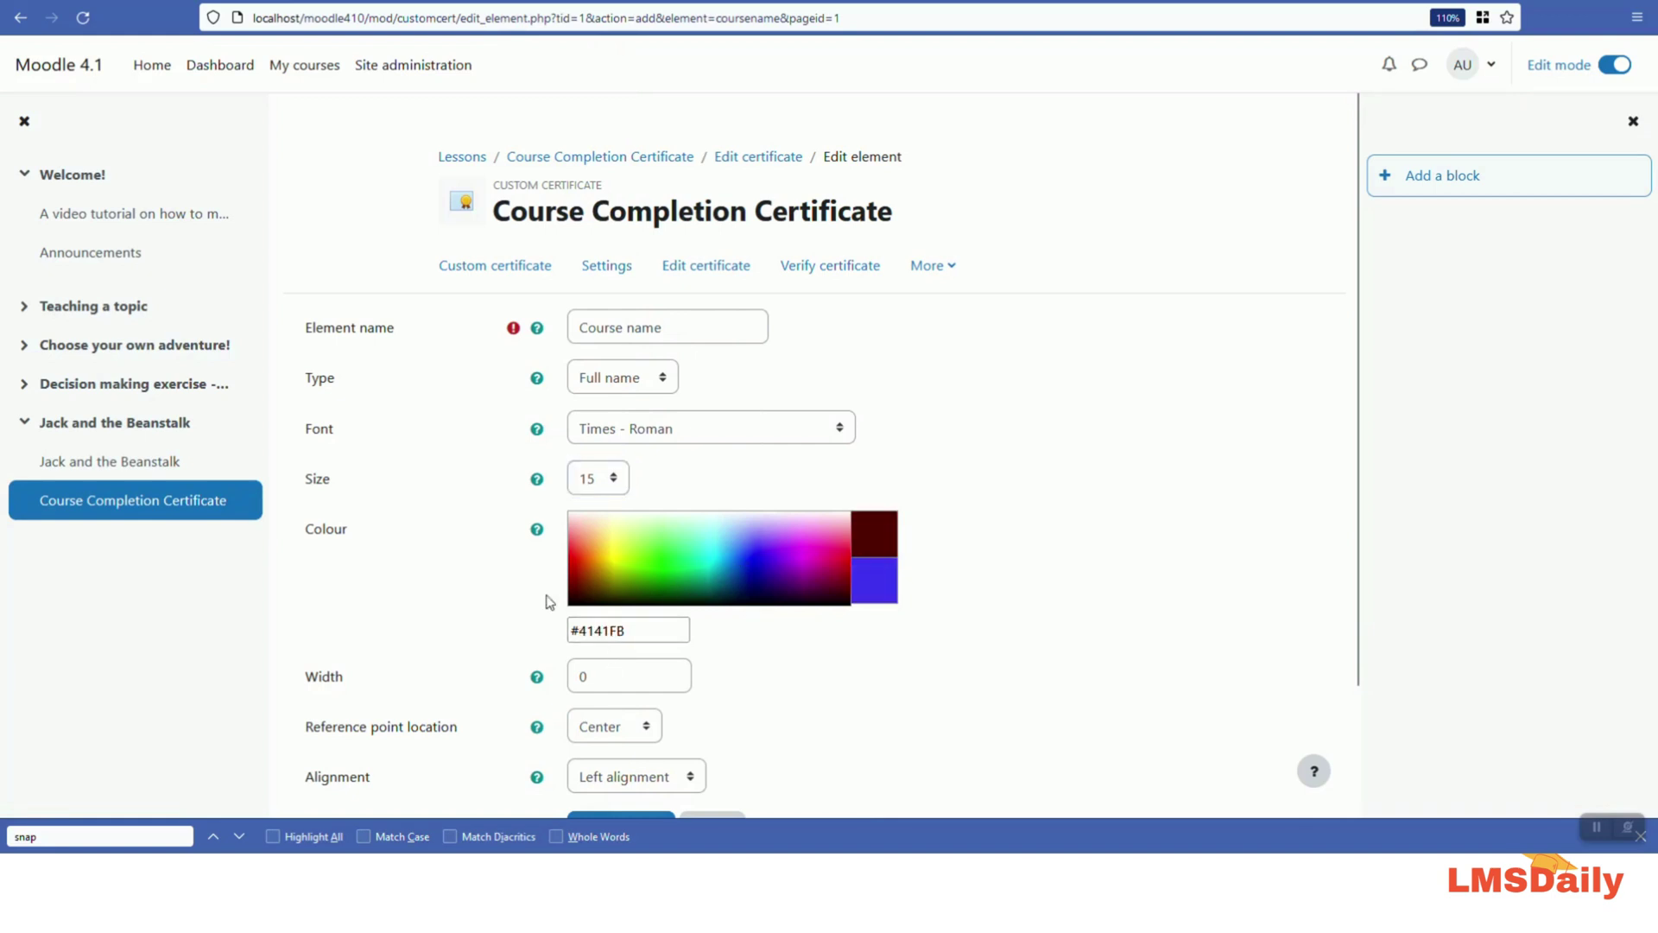
pyautogui.scroll(-2, 548, 601)
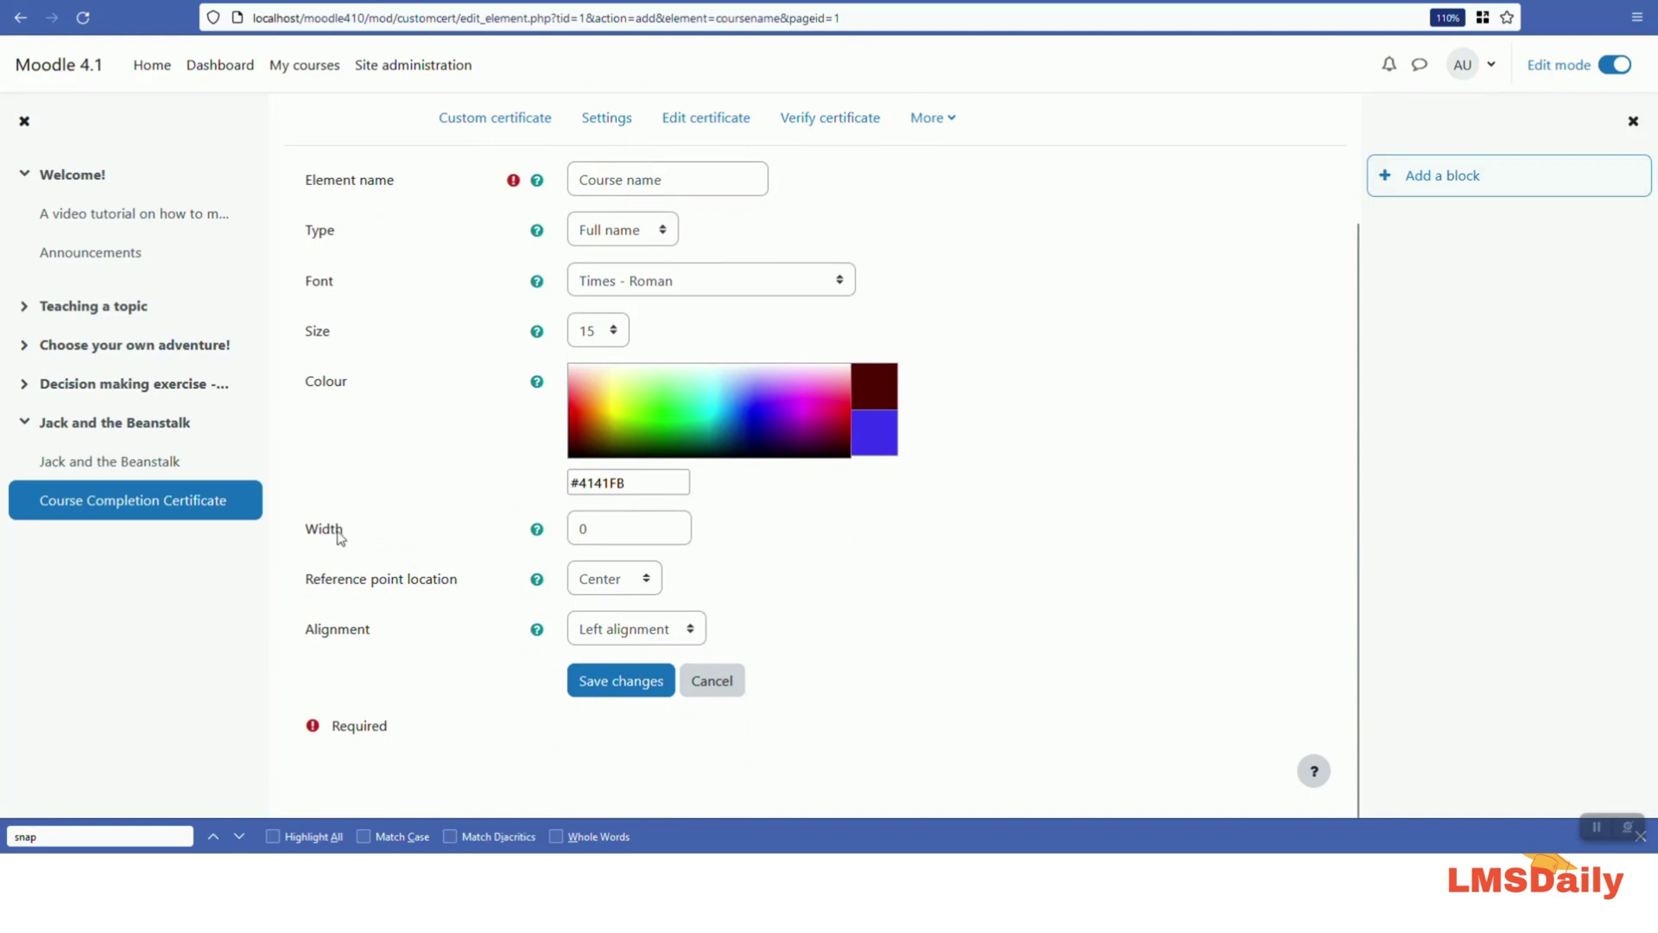
pyautogui.click(600, 682)
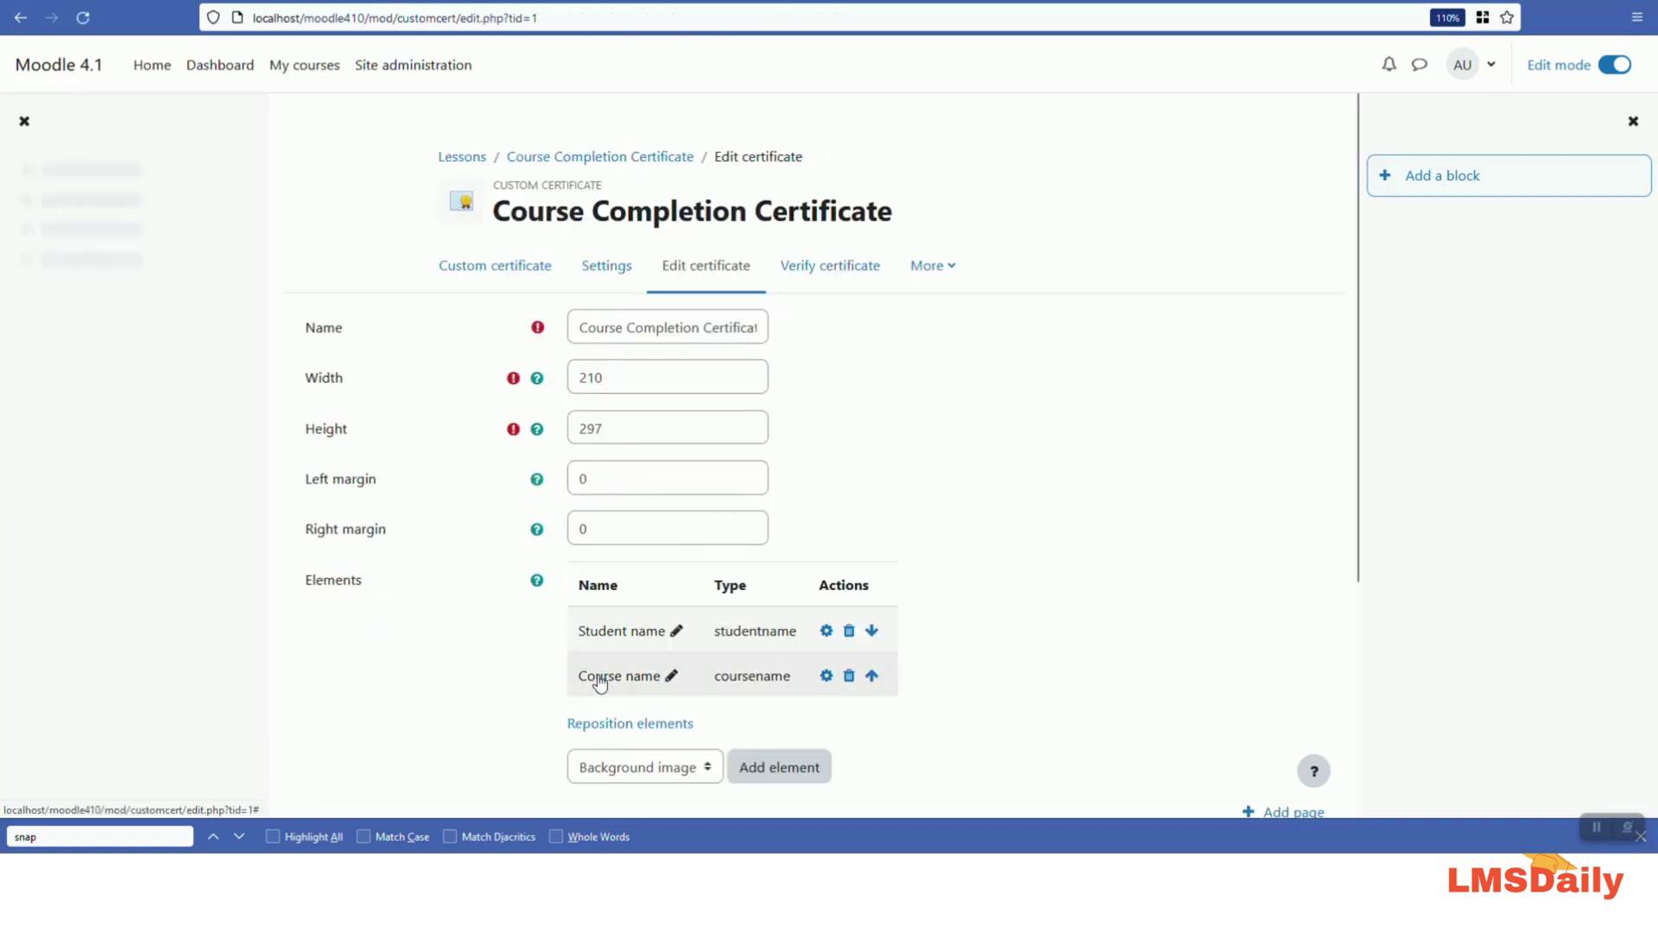
# - Reposition the certificate elements, placing the course name near the page's top centre and the student name centred below it
pyautogui.scroll(-1, 599, 682)
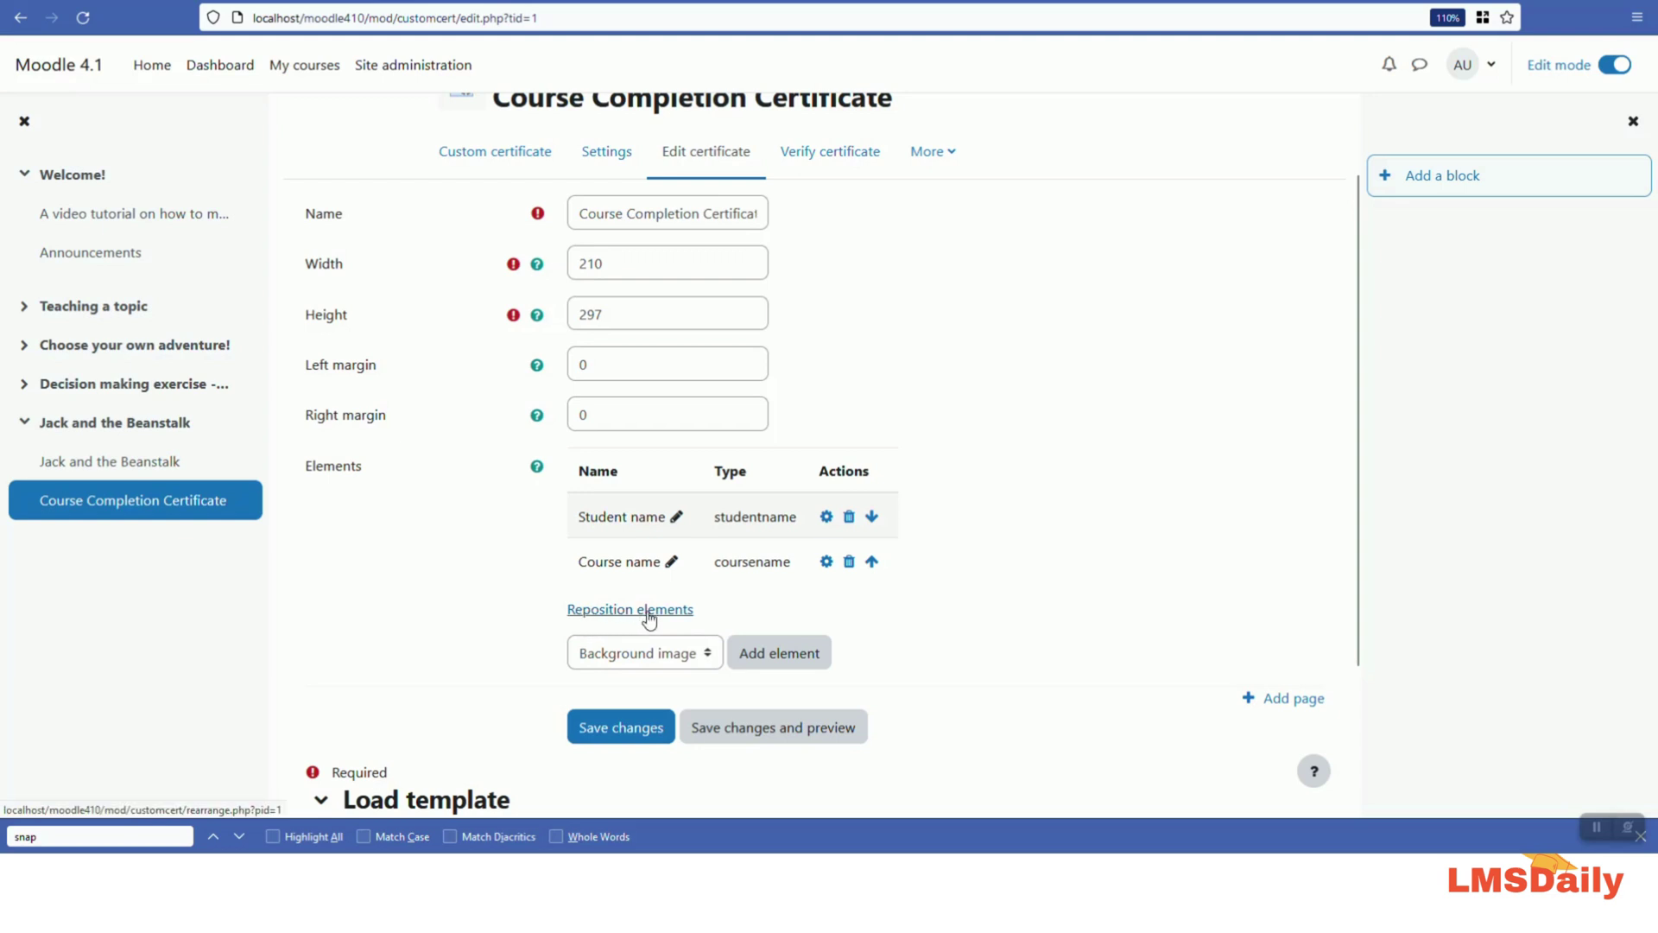
pyautogui.click(592, 612)
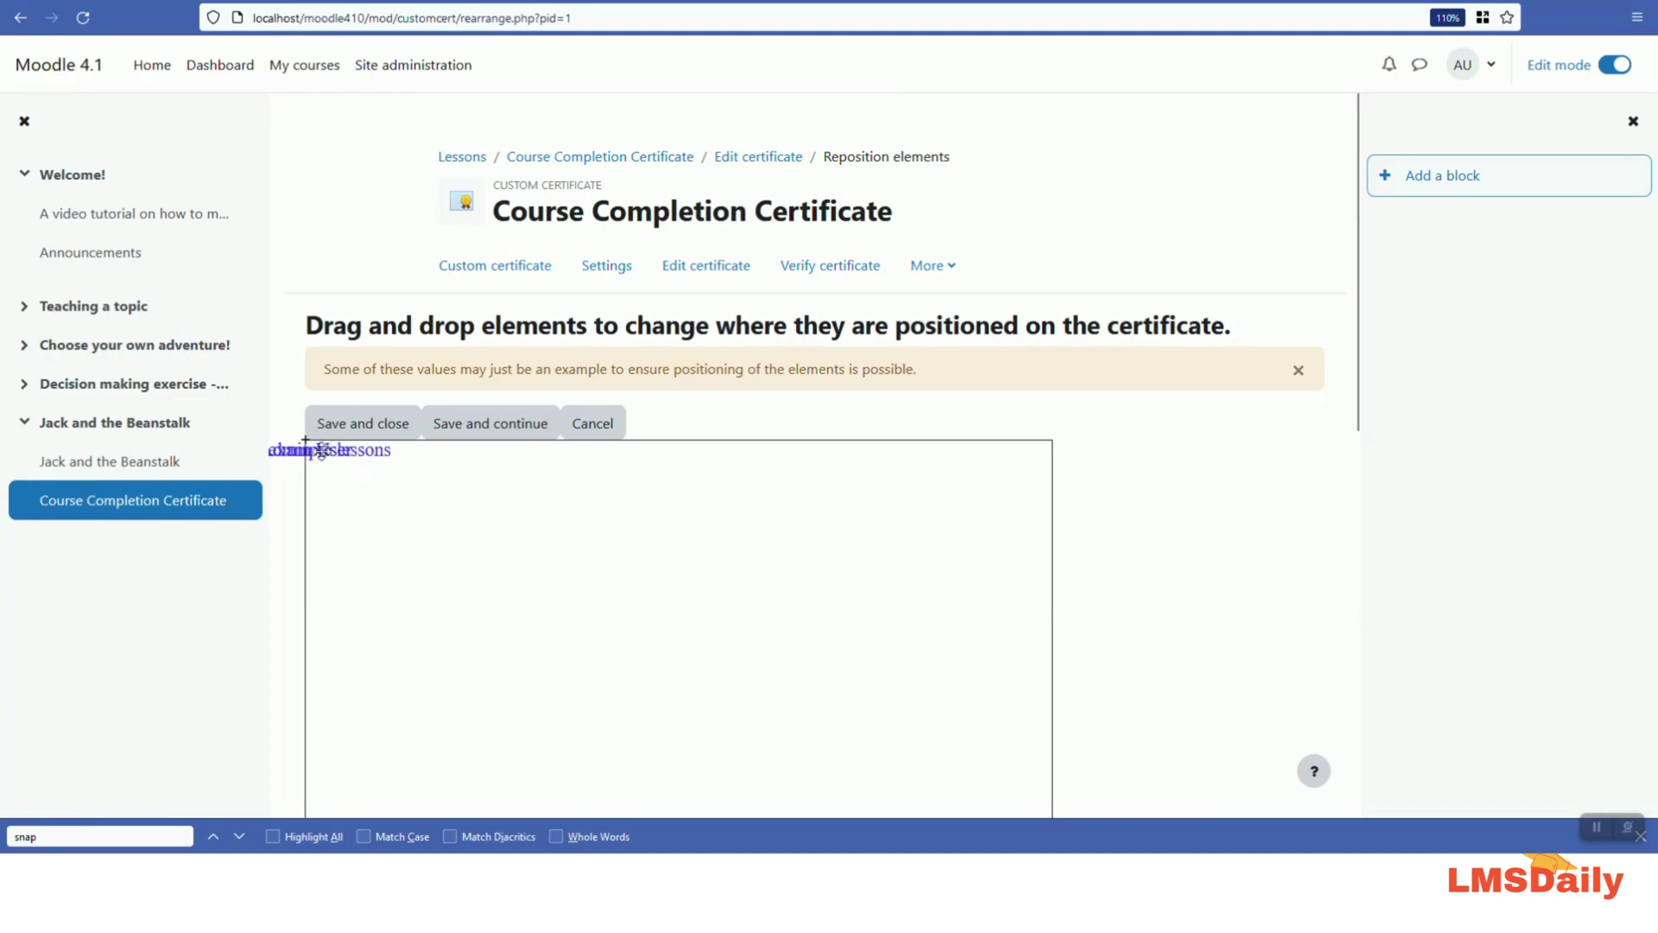
pyautogui.moveTo(322, 451); pyautogui.dragTo(711, 511)
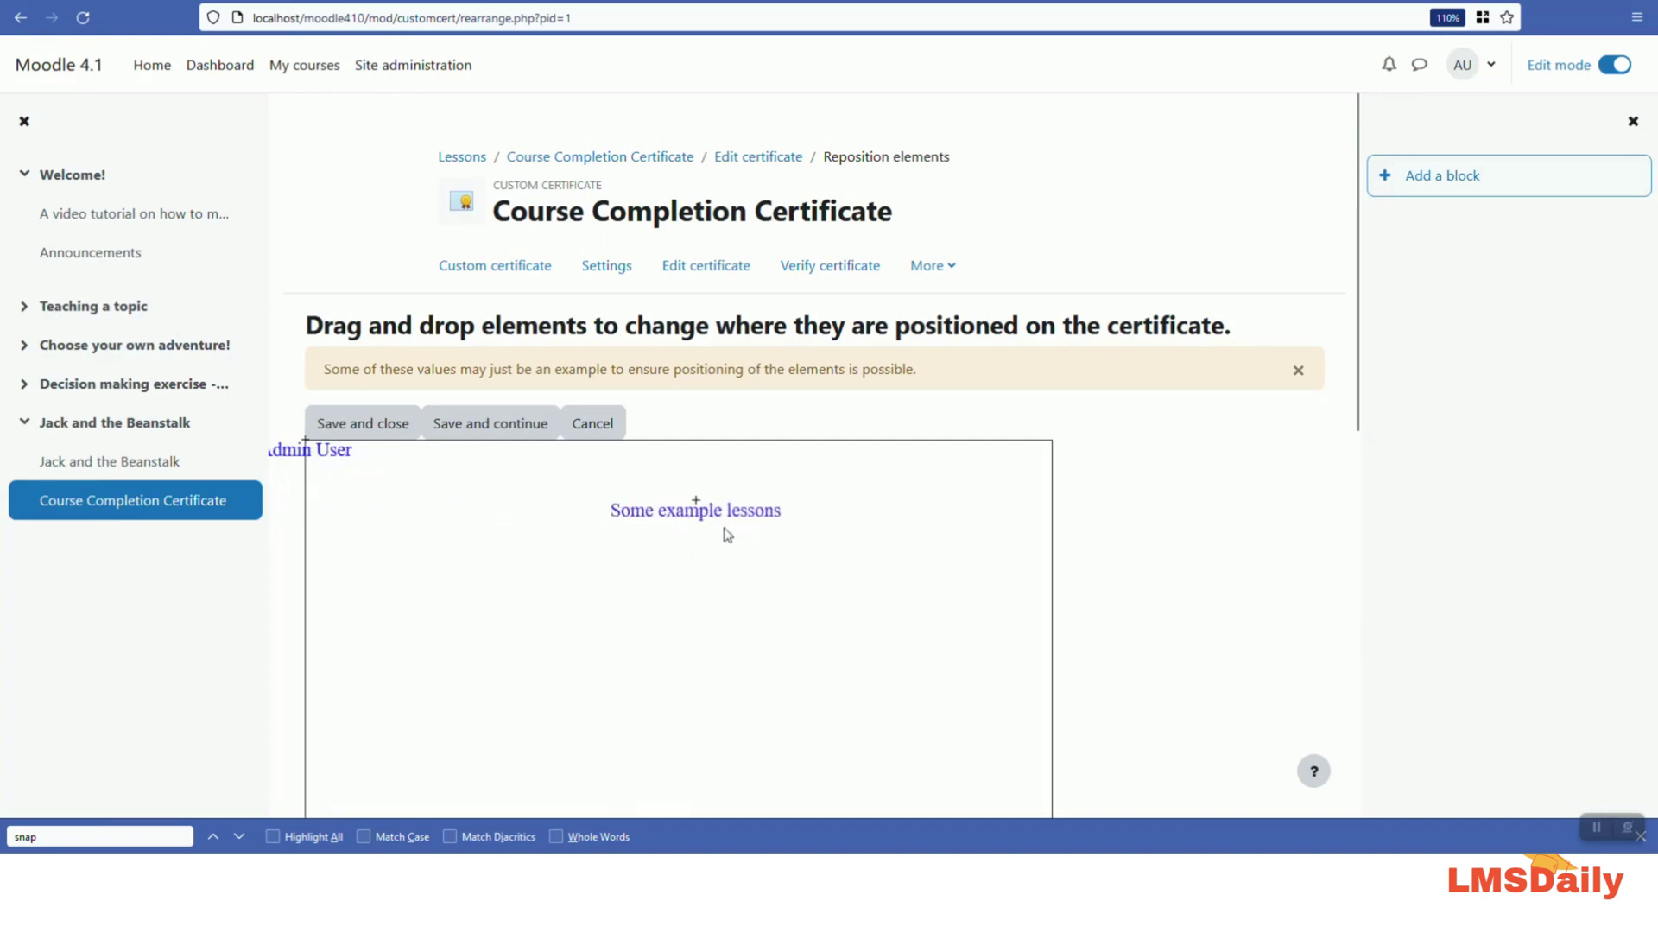
pyautogui.moveTo(333, 451); pyautogui.dragTo(701, 592)
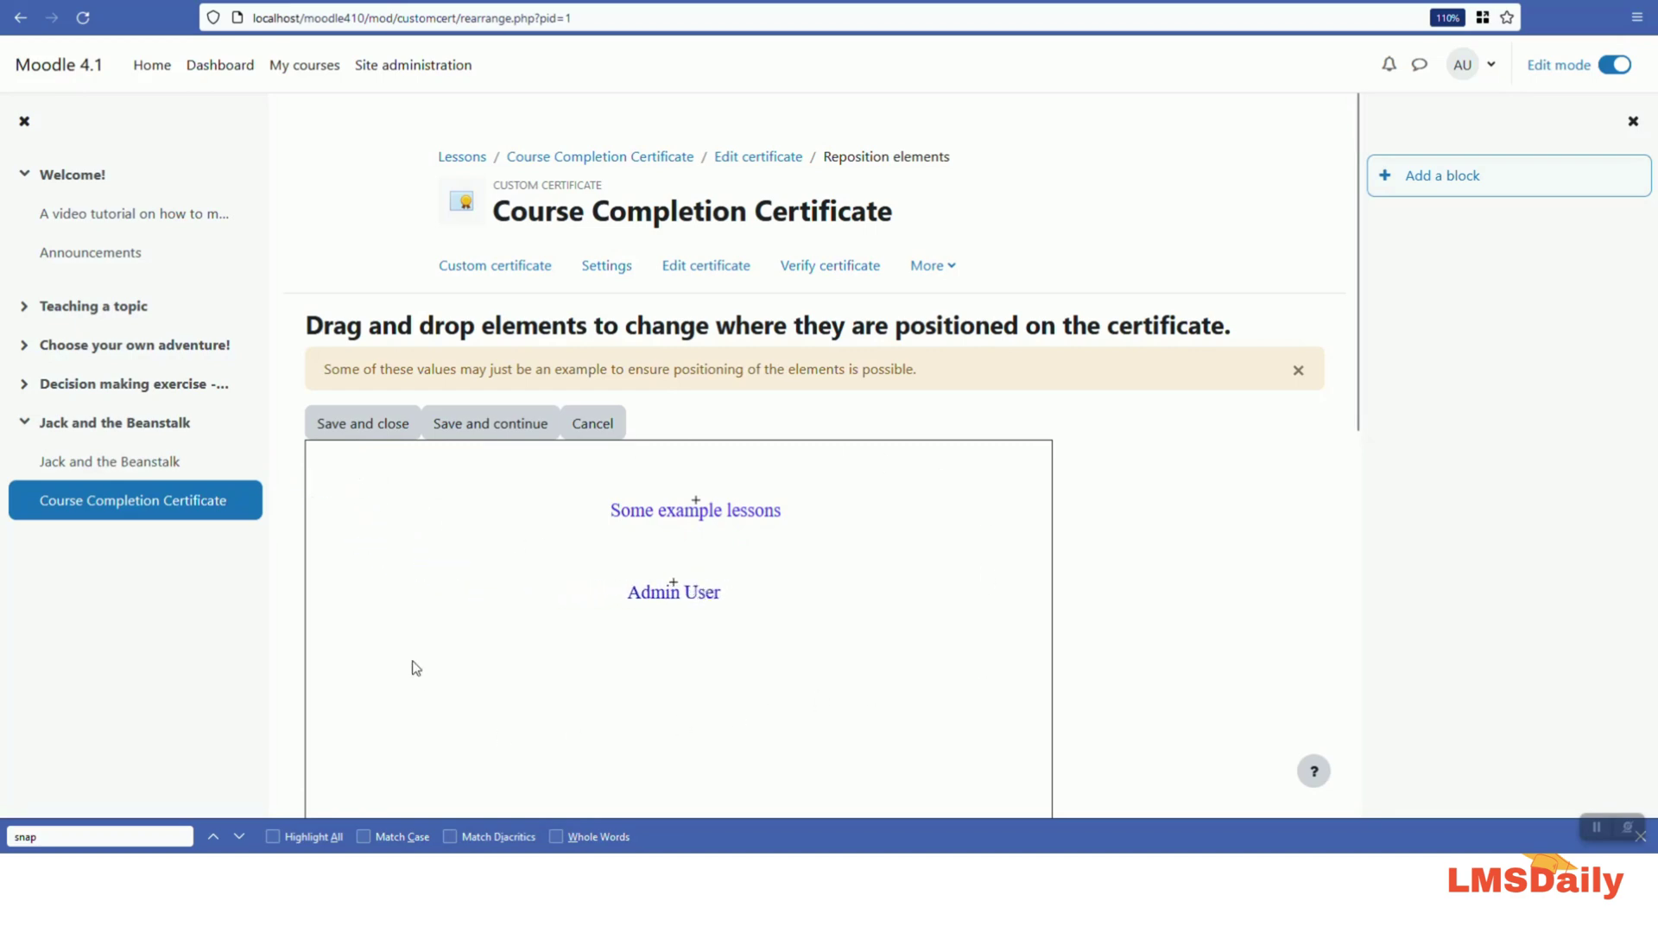
# - Move the course name and student name elements further left on the certificate, align their left edges, and save the layout
pyautogui.moveTo(670, 507); pyautogui.dragTo(577, 530)
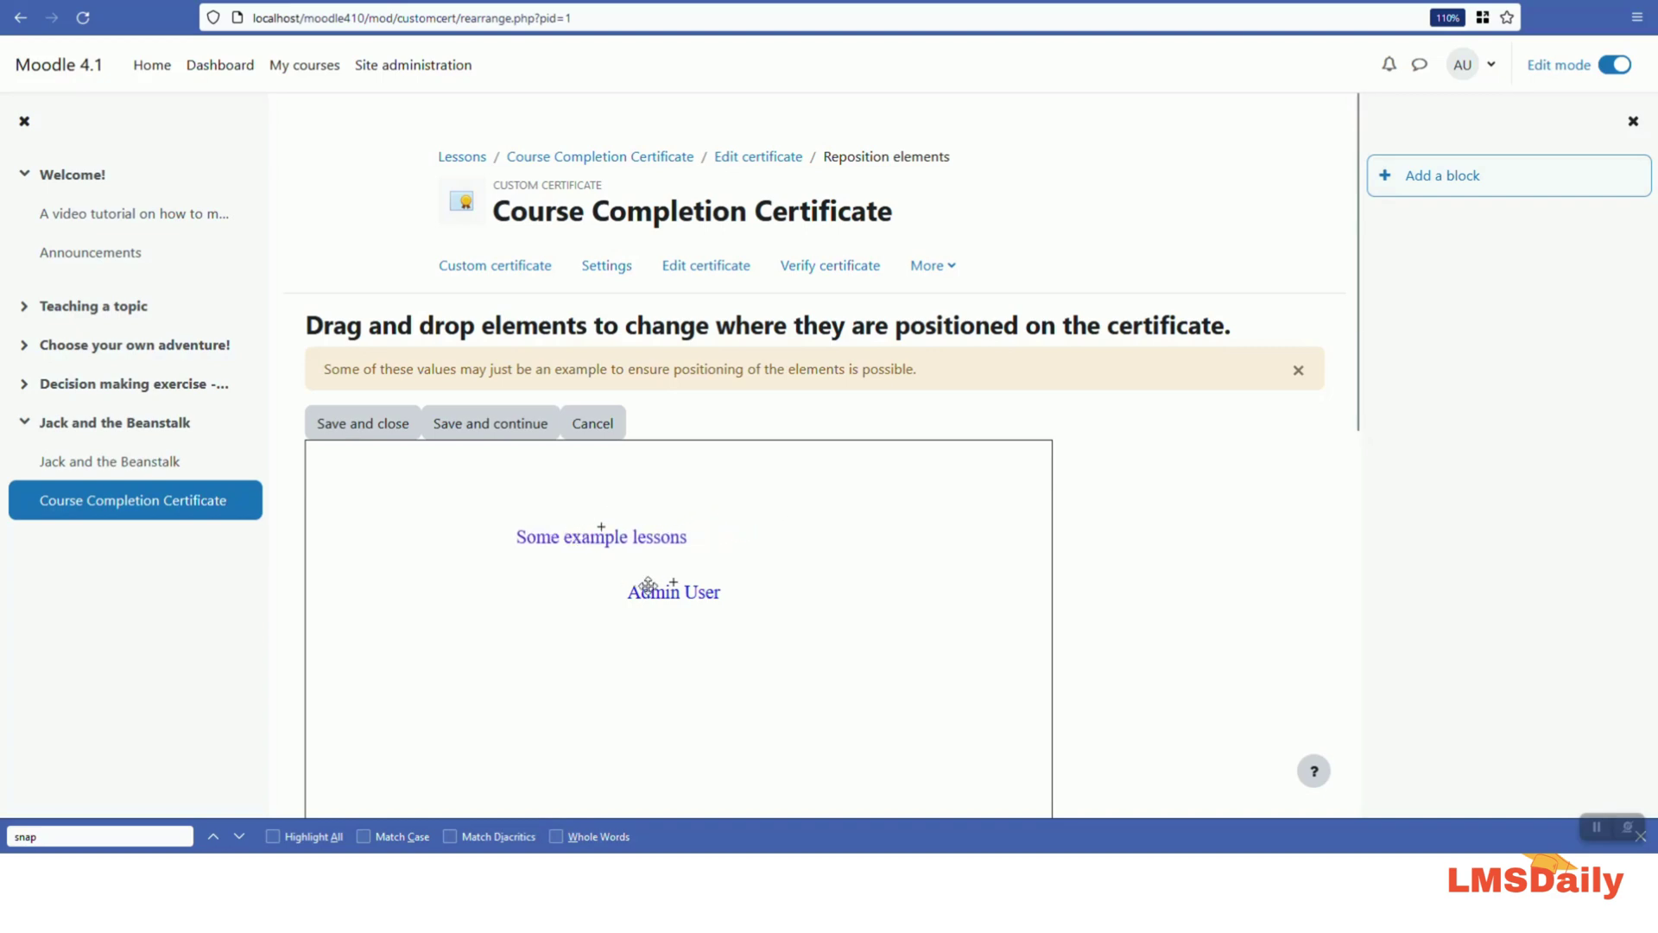
pyautogui.moveTo(661, 585); pyautogui.dragTo(549, 586)
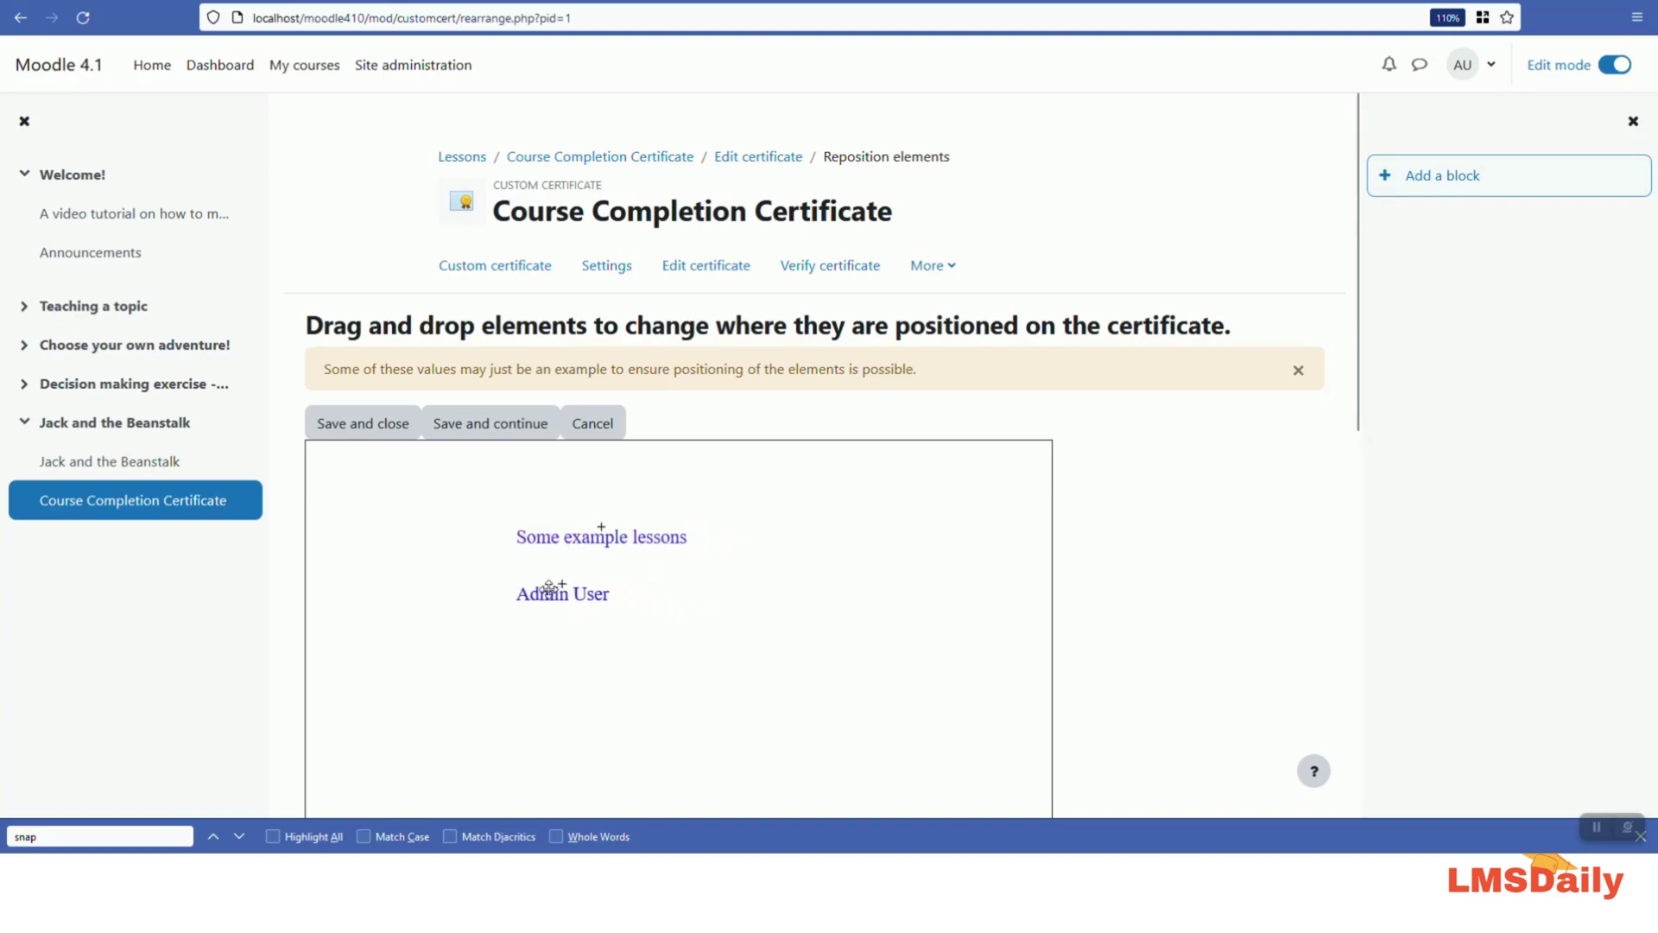
pyautogui.click(354, 425)
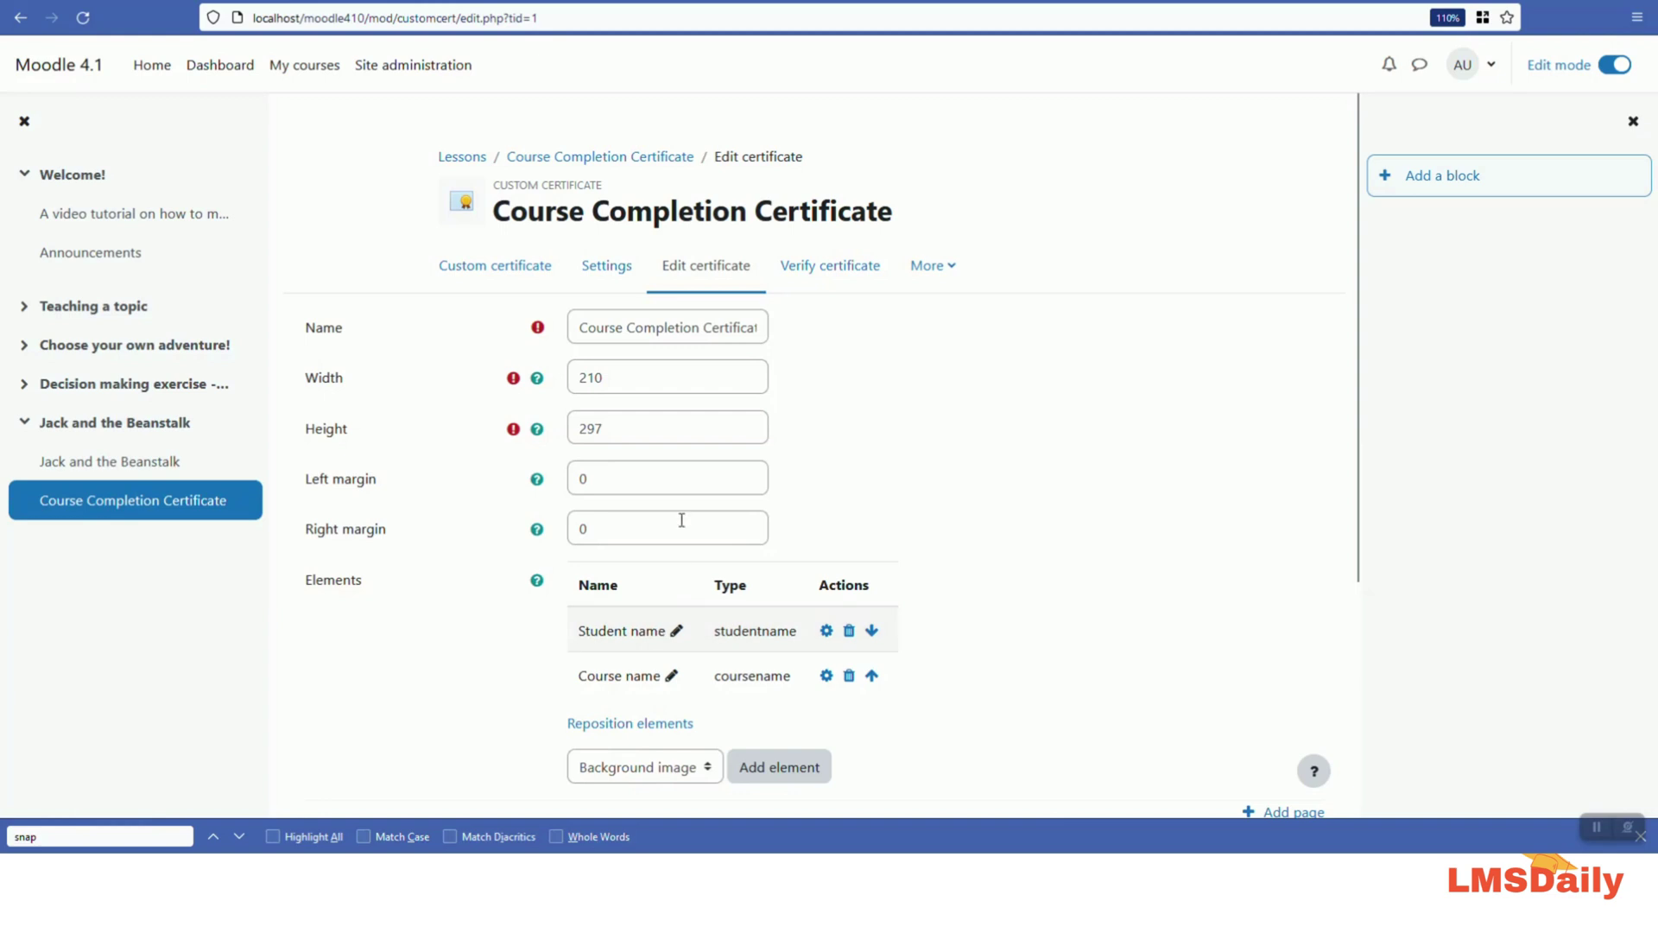
# - Save the certificate changes and preview the resulting PDF, returning to the certificate editor
pyautogui.scroll(-5, 681, 520)
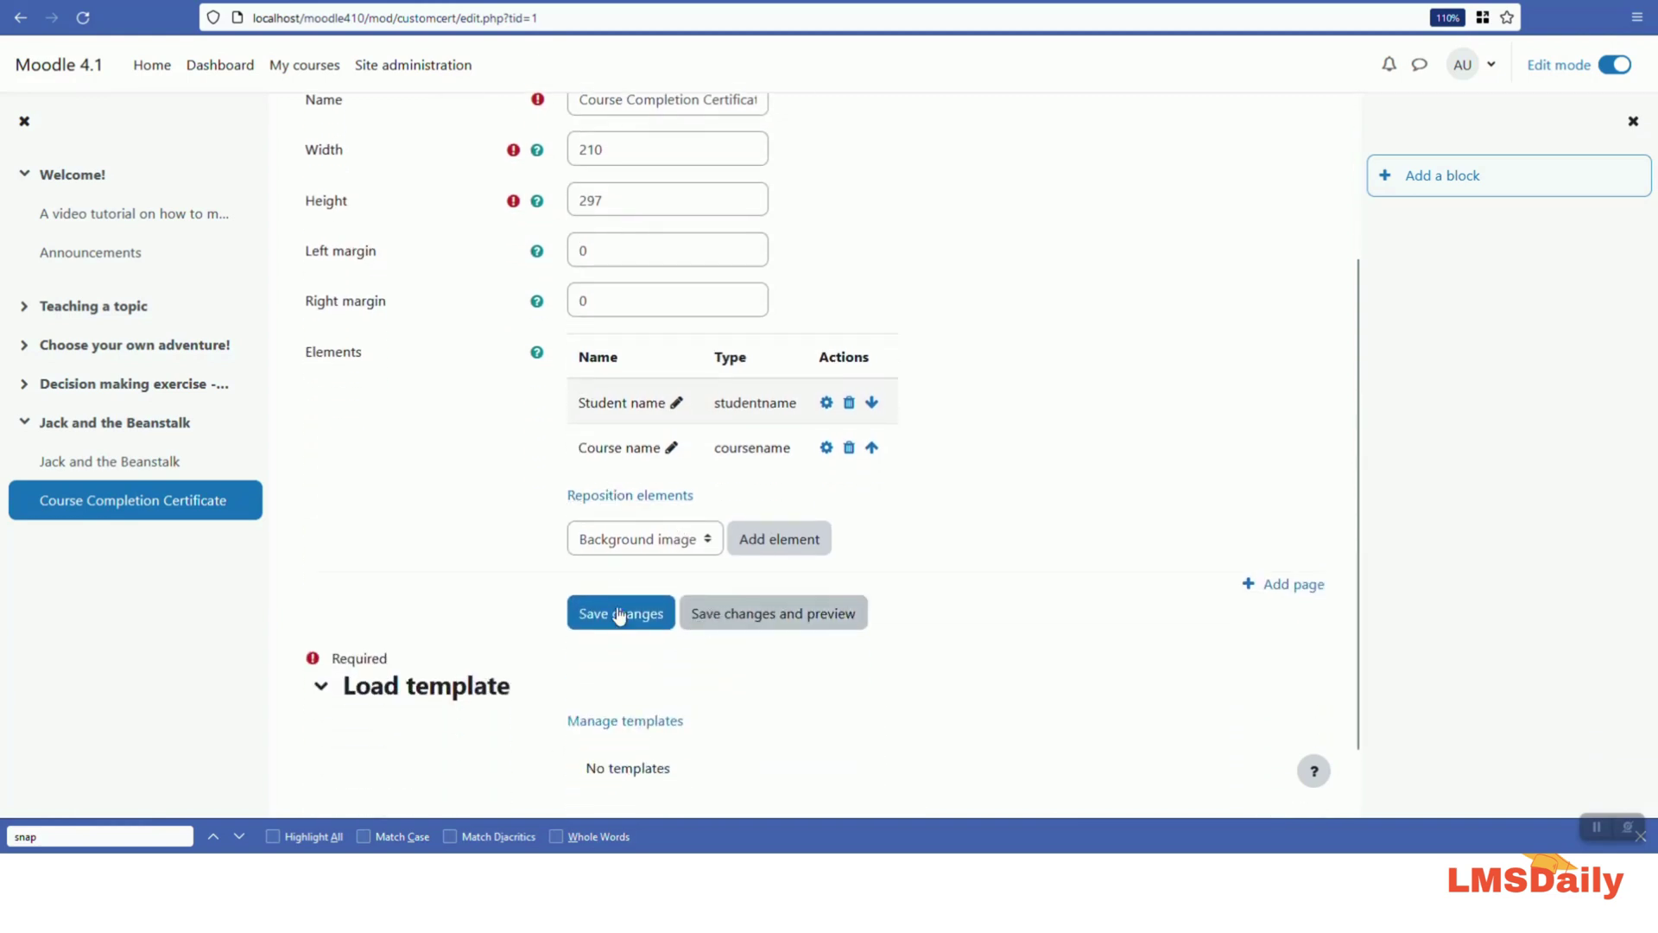
pyautogui.click(743, 617)
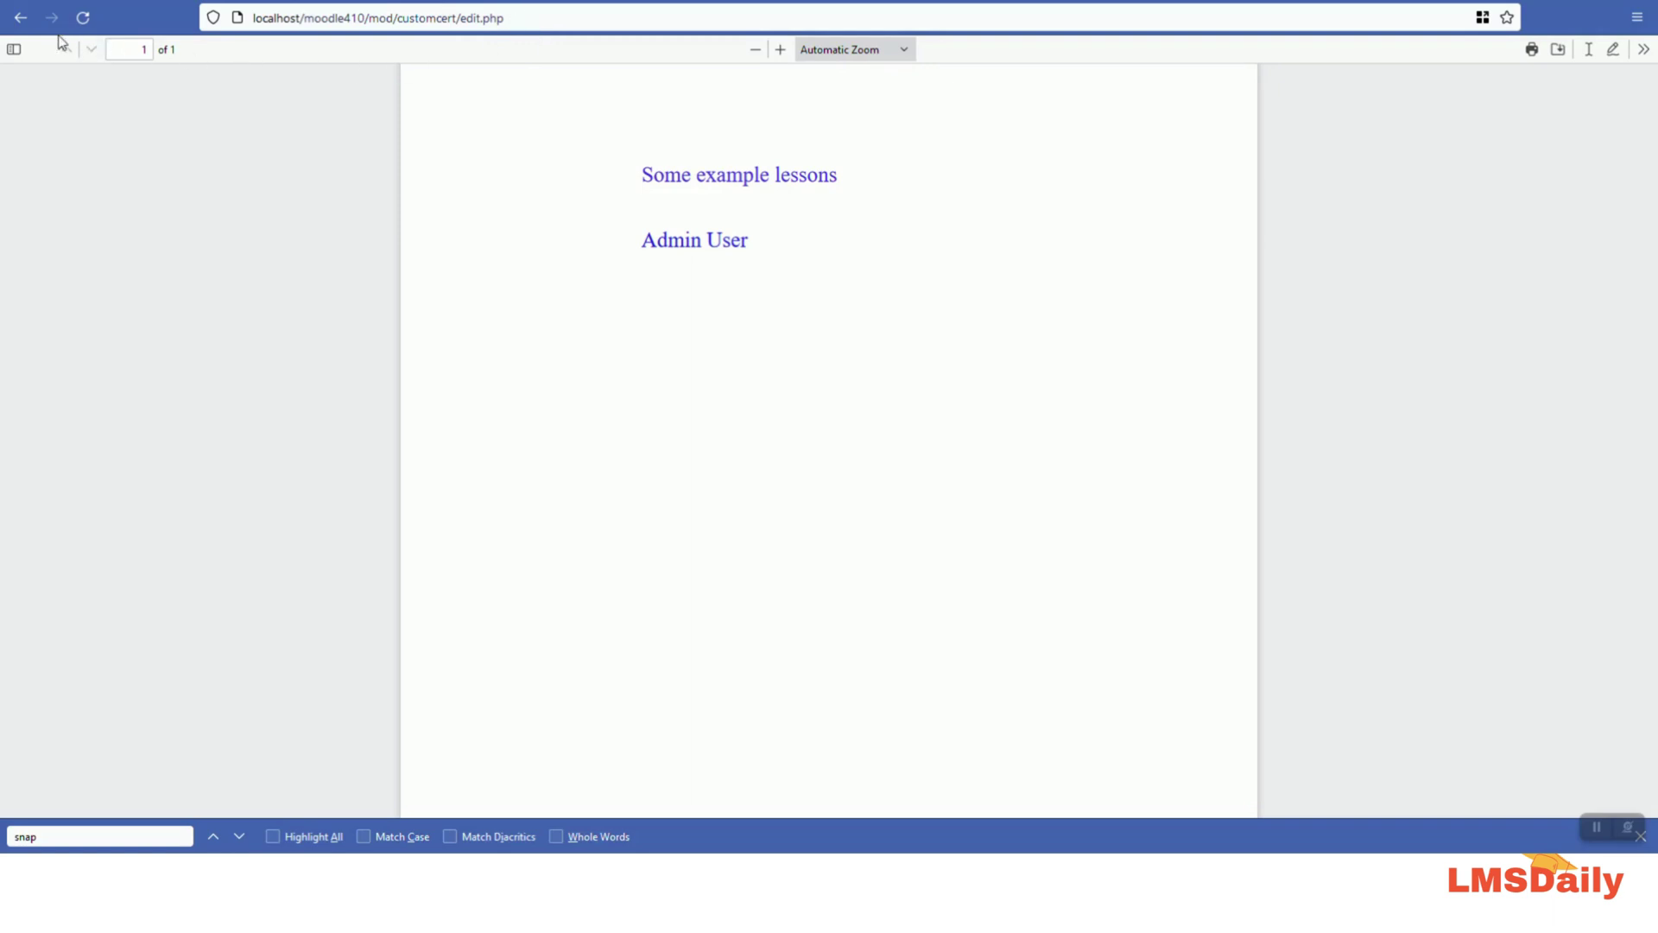
pyautogui.click(22, 17)
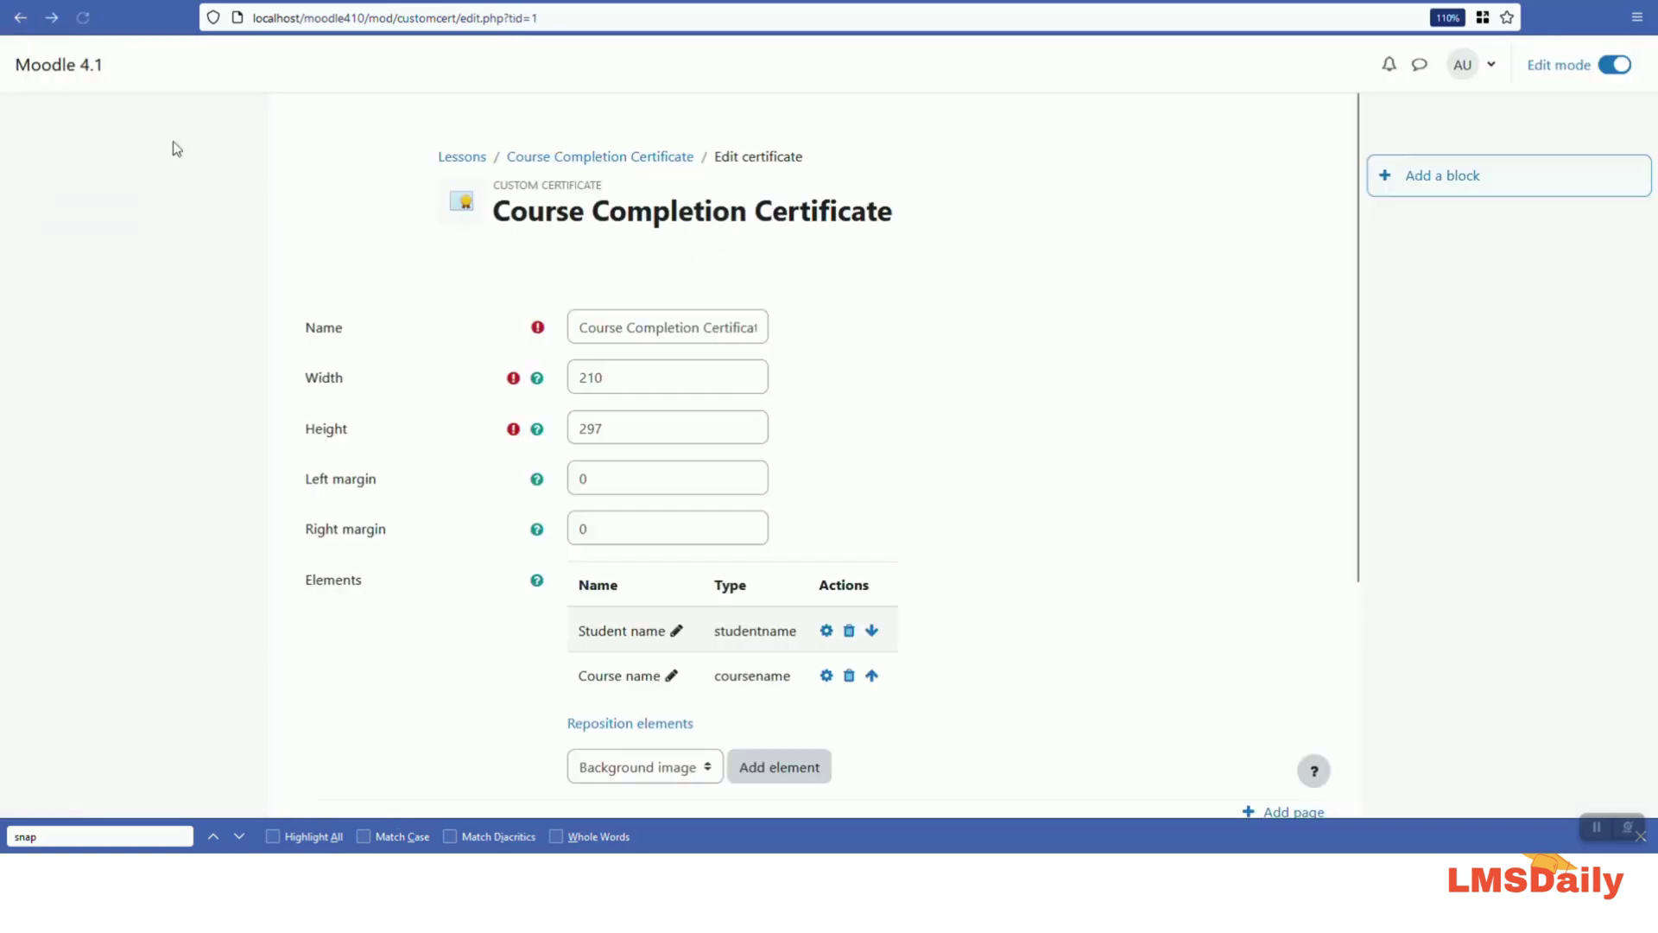
# - View the certificate PDF from the Custom certificate activity page and return to that page
pyautogui.scroll(-3, 502, 516)
pyautogui.scroll(-1, 502, 517)
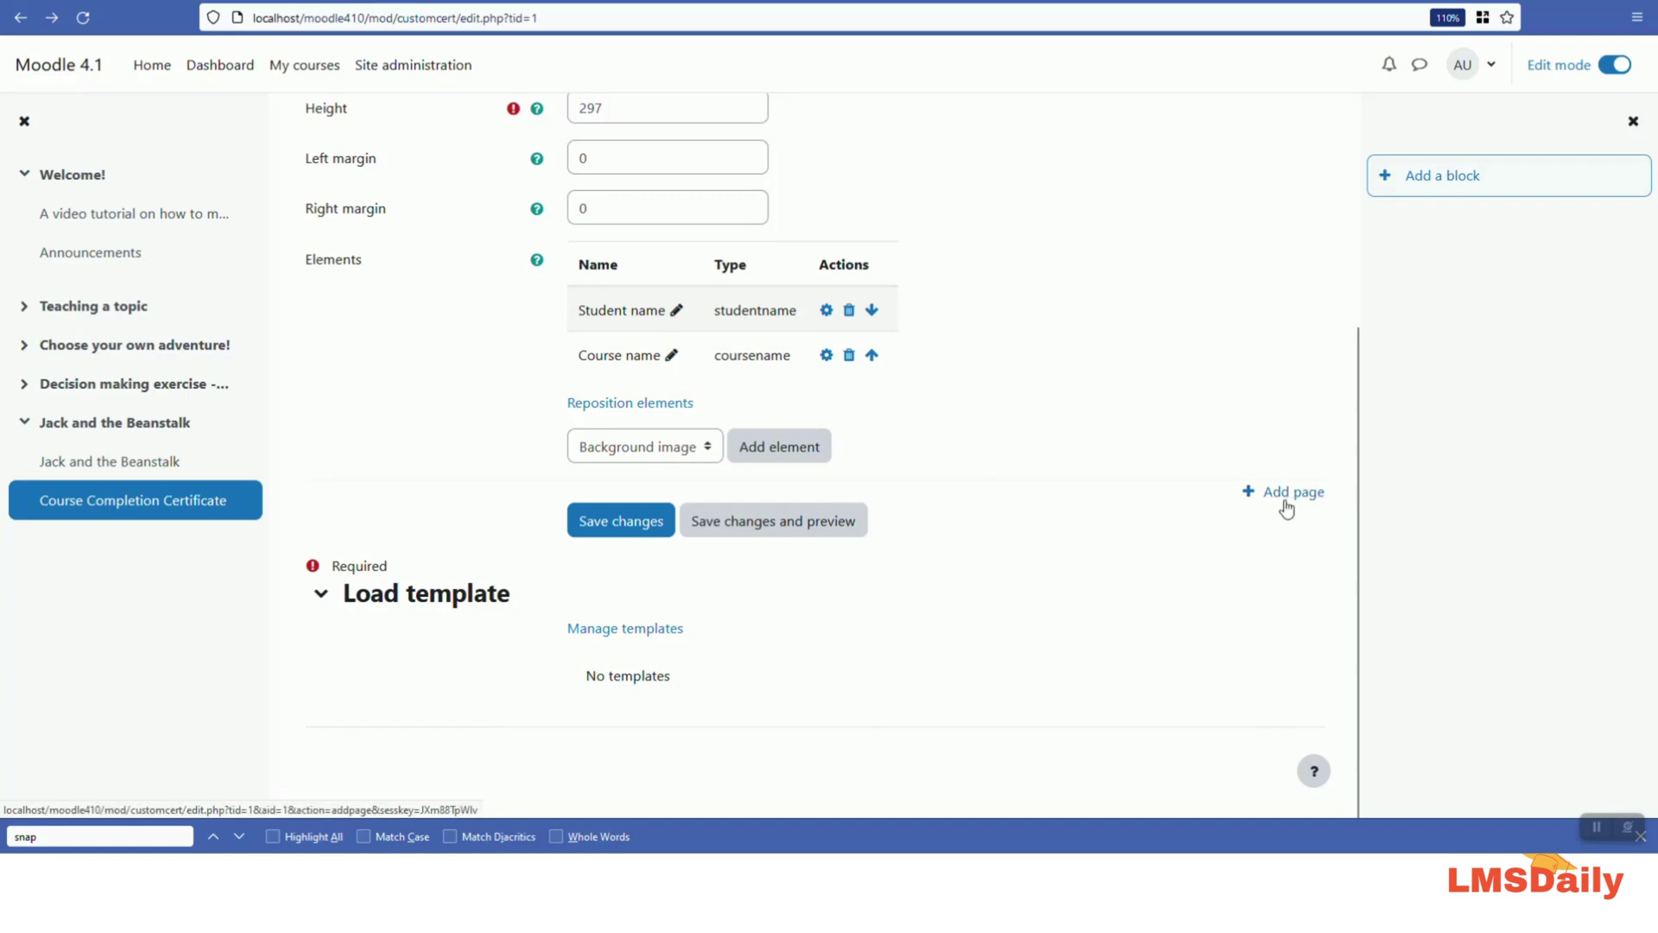
pyautogui.scroll(4, 882, 639)
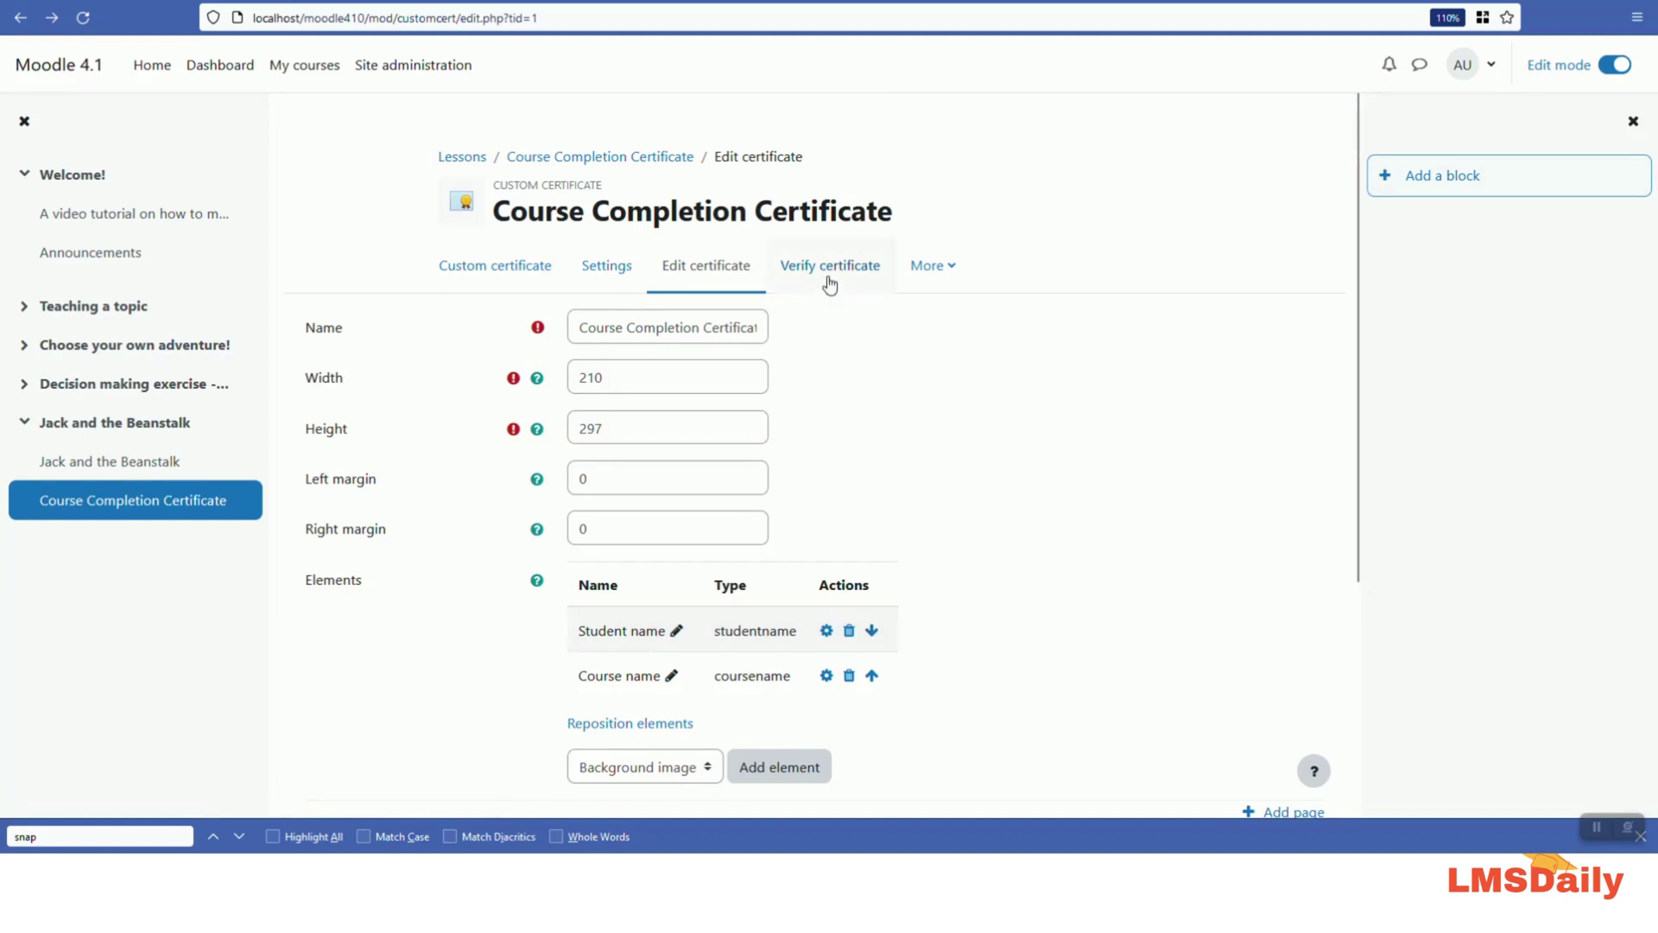
pyautogui.click(507, 275)
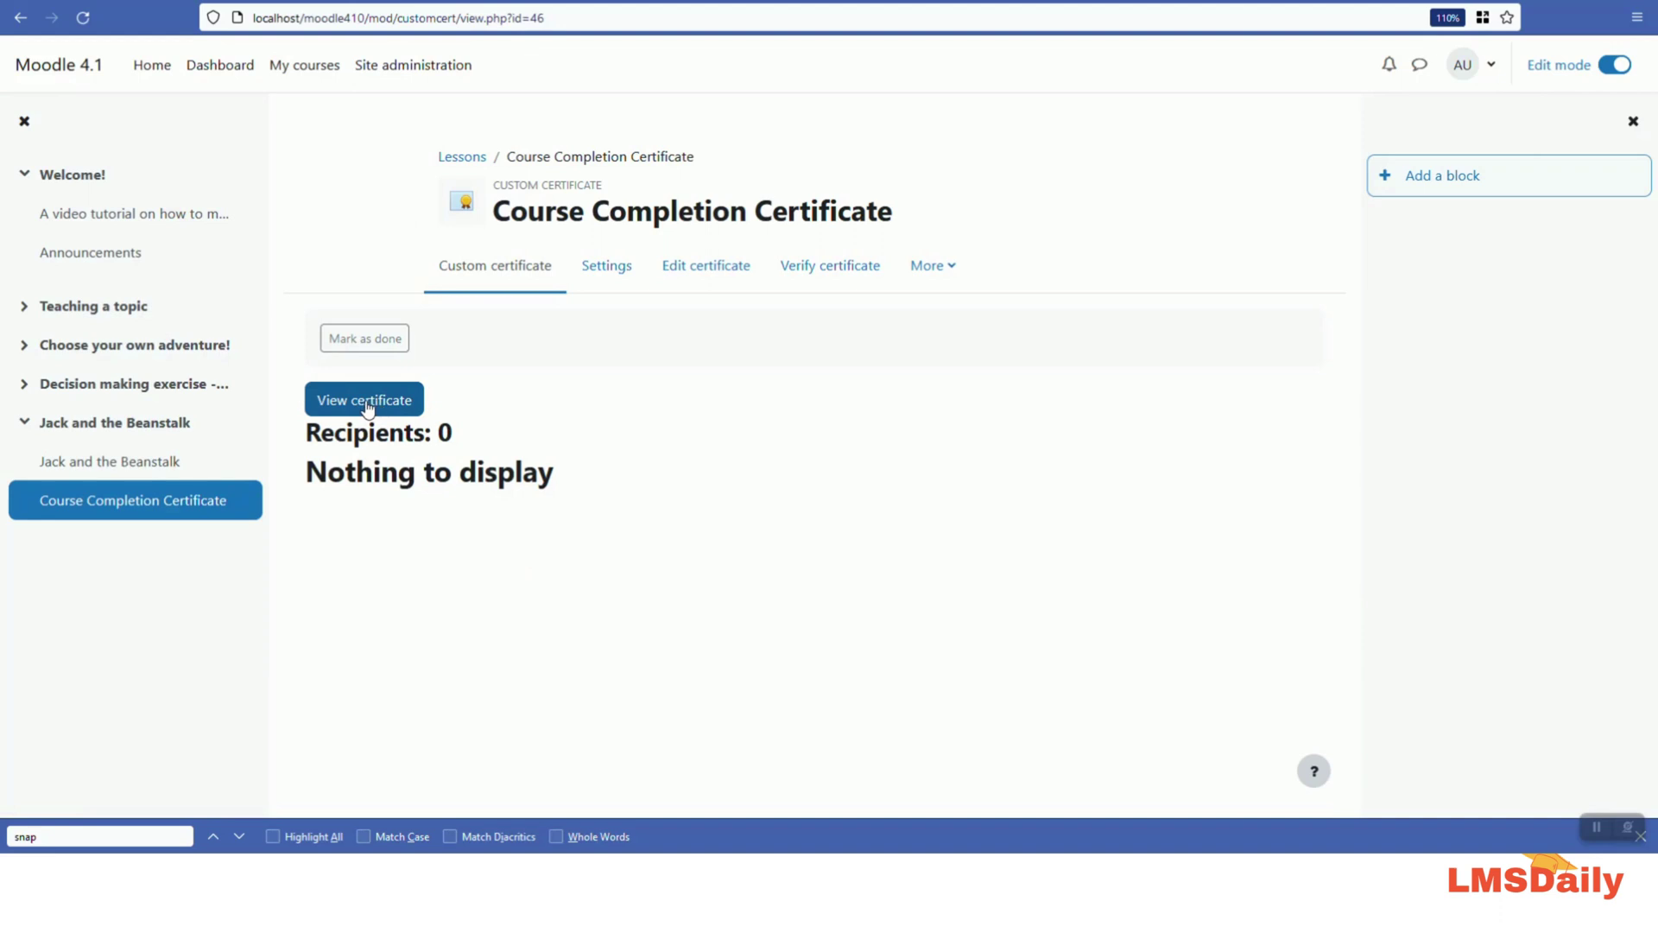
pyautogui.click(366, 403)
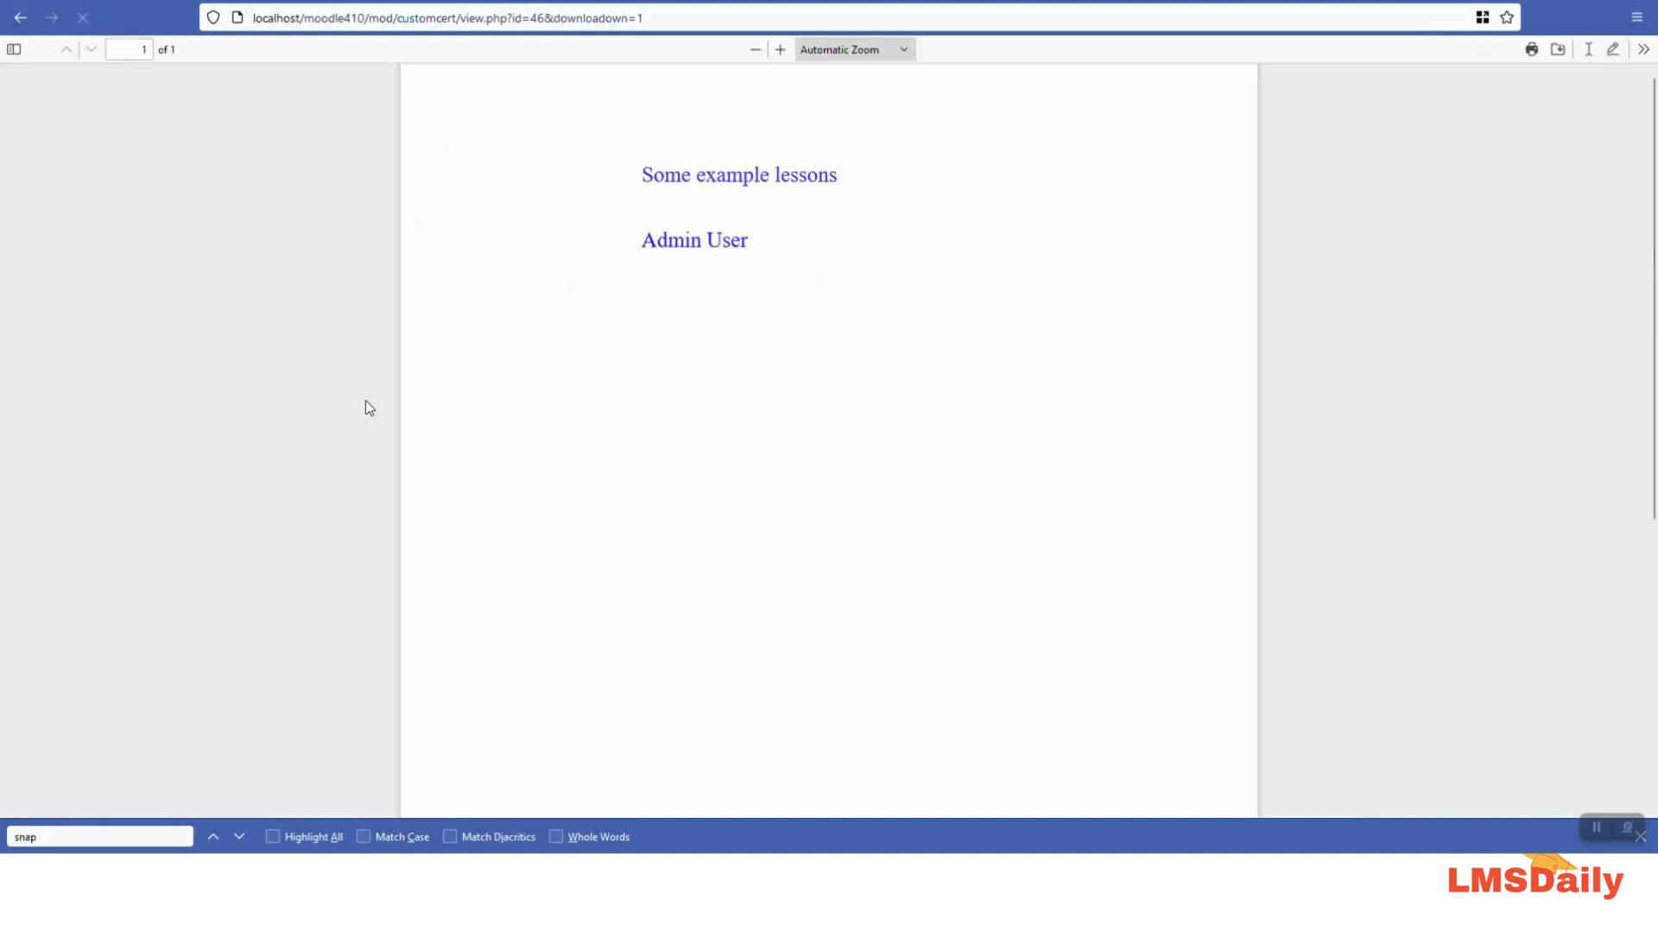
pyautogui.click(19, 18)
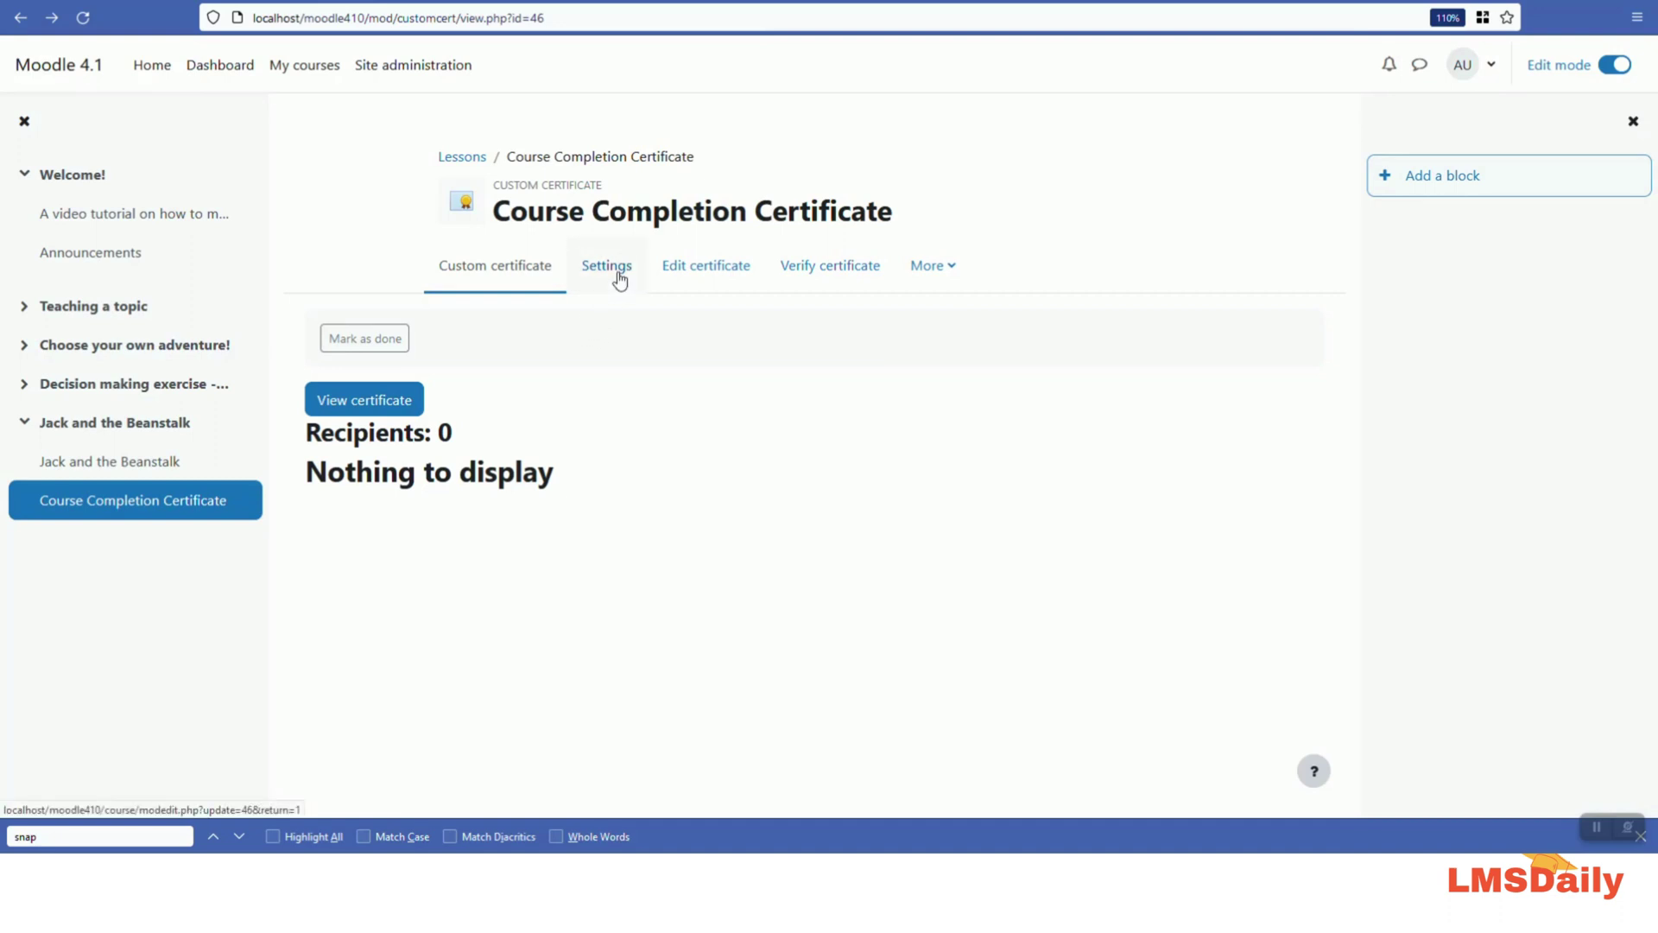
# - Inspect the Verify certificate page and its code entry field, and return to the Custom certificate page
pyautogui.click(829, 274)
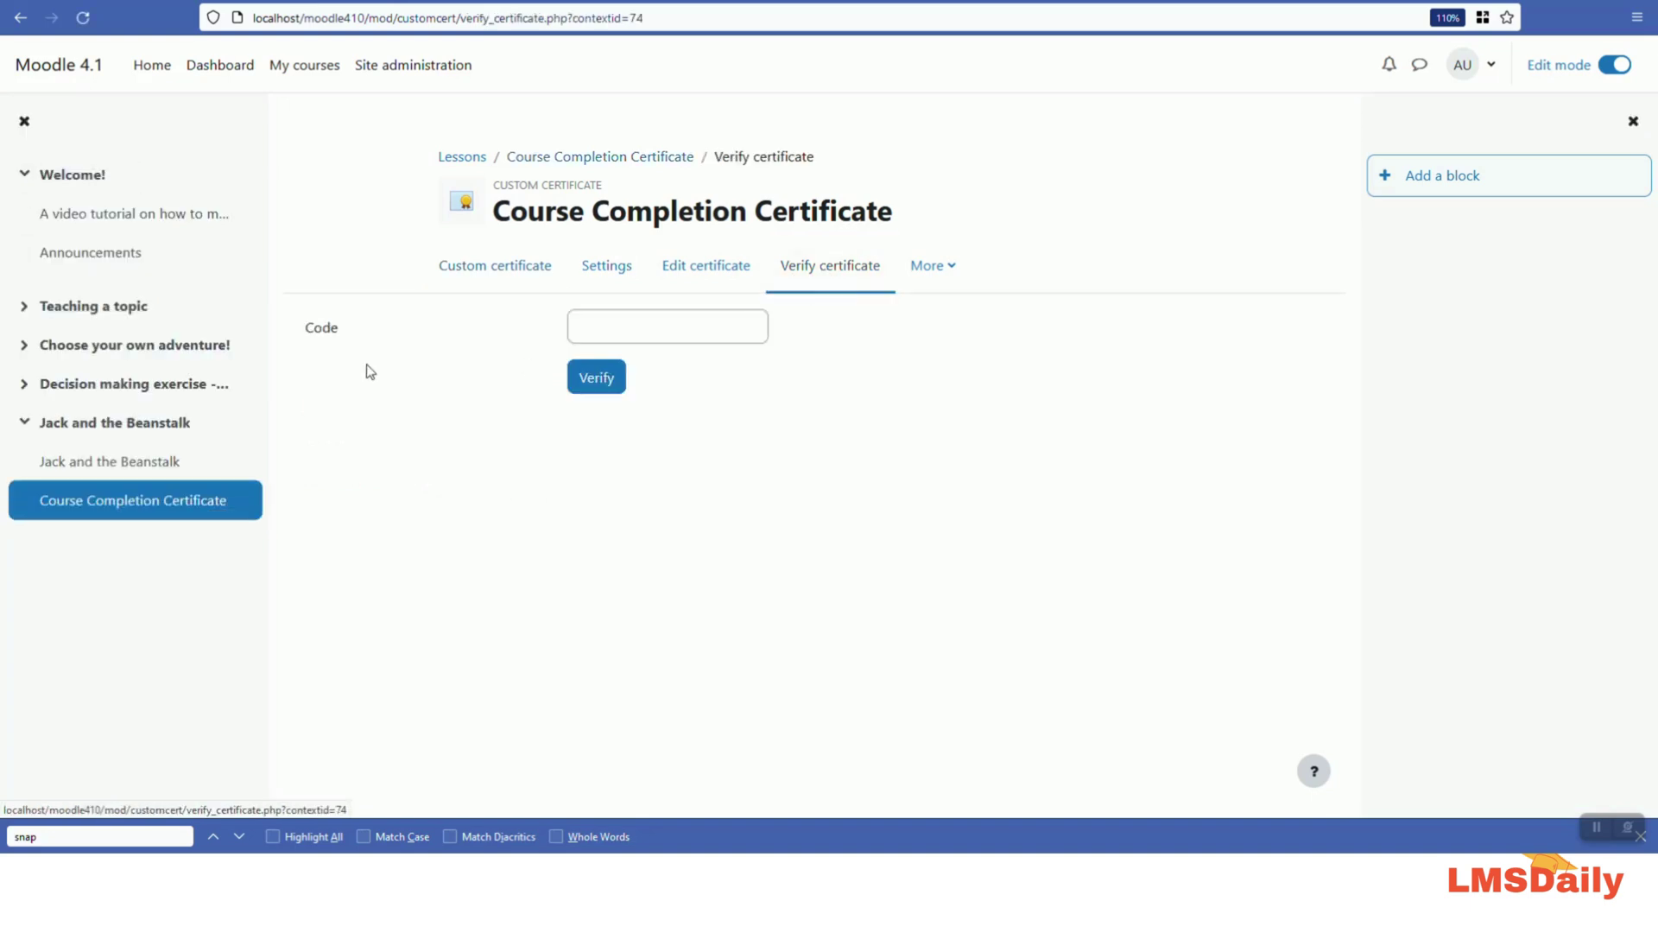
pyautogui.click(615, 328)
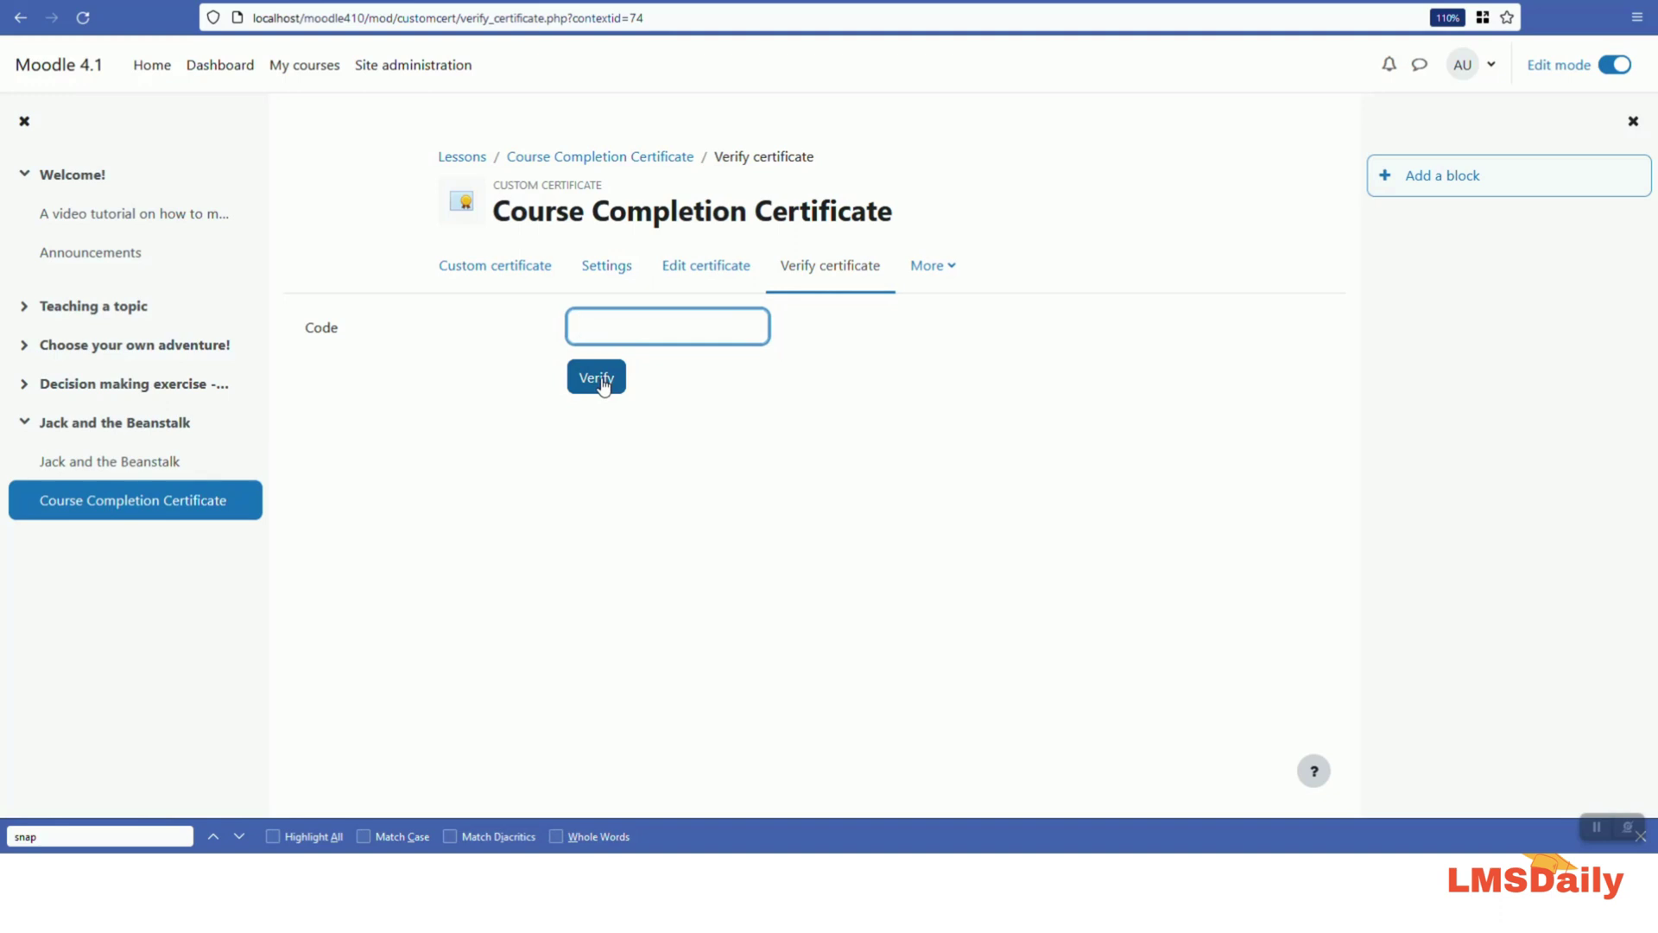
pyautogui.click(538, 275)
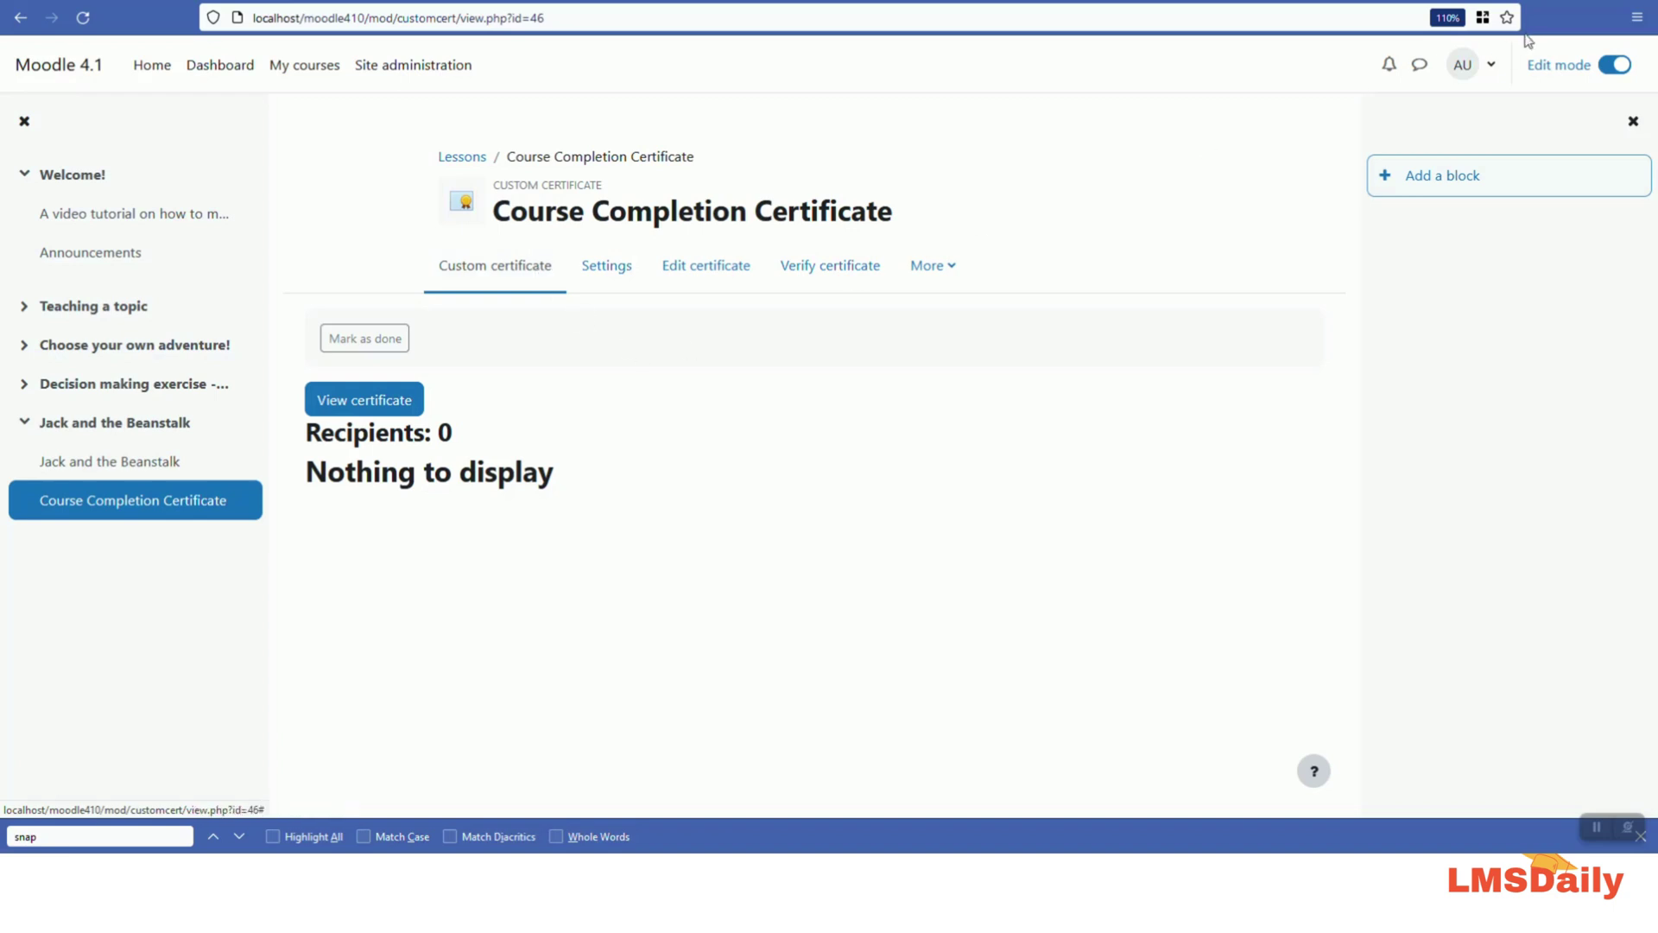
# - Open My certificates from the user profile and check the file formats offered for downloading the table data
pyautogui.click(1491, 67)
pyautogui.click(1365, 121)
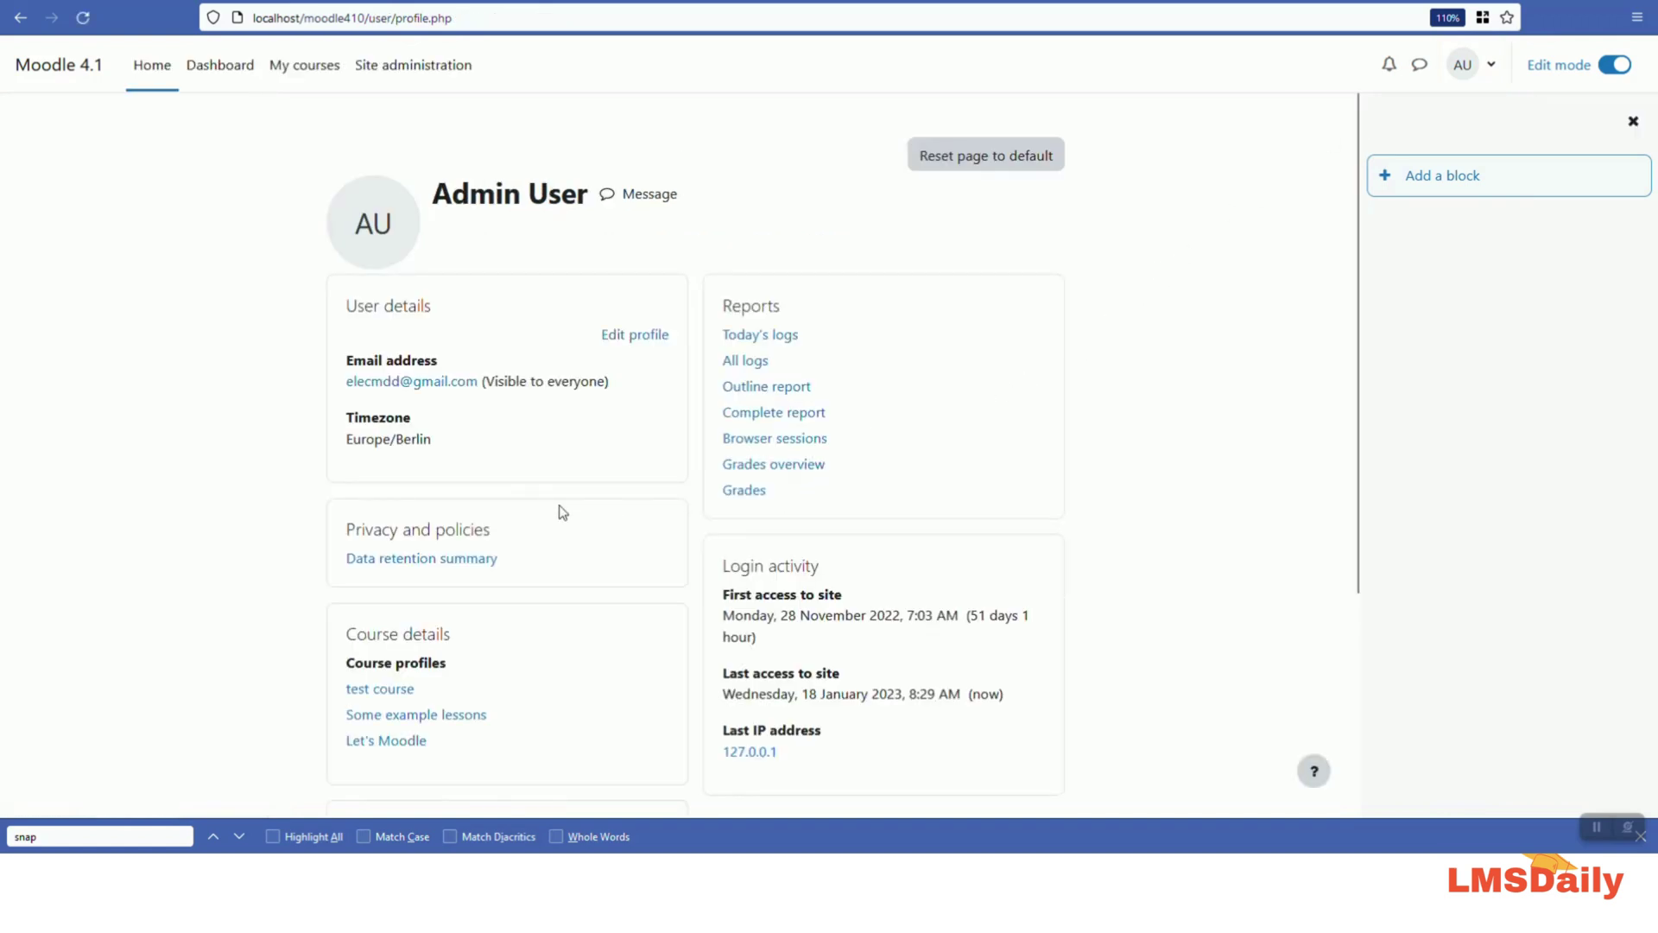
pyautogui.scroll(-3, 563, 513)
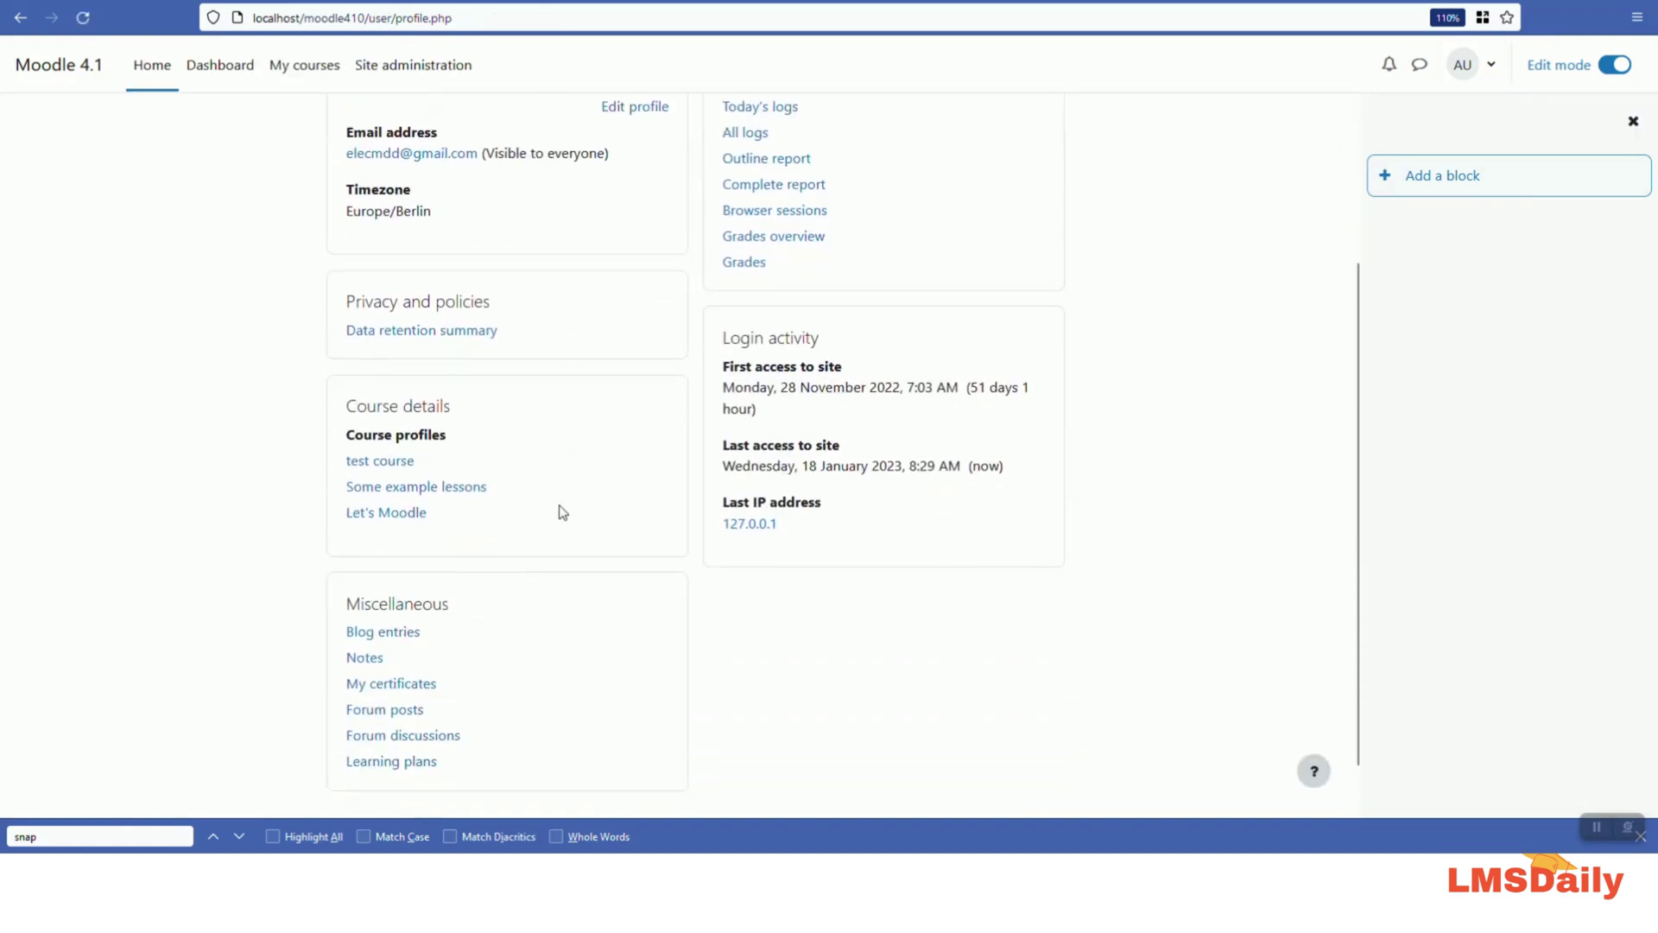
pyautogui.click(388, 687)
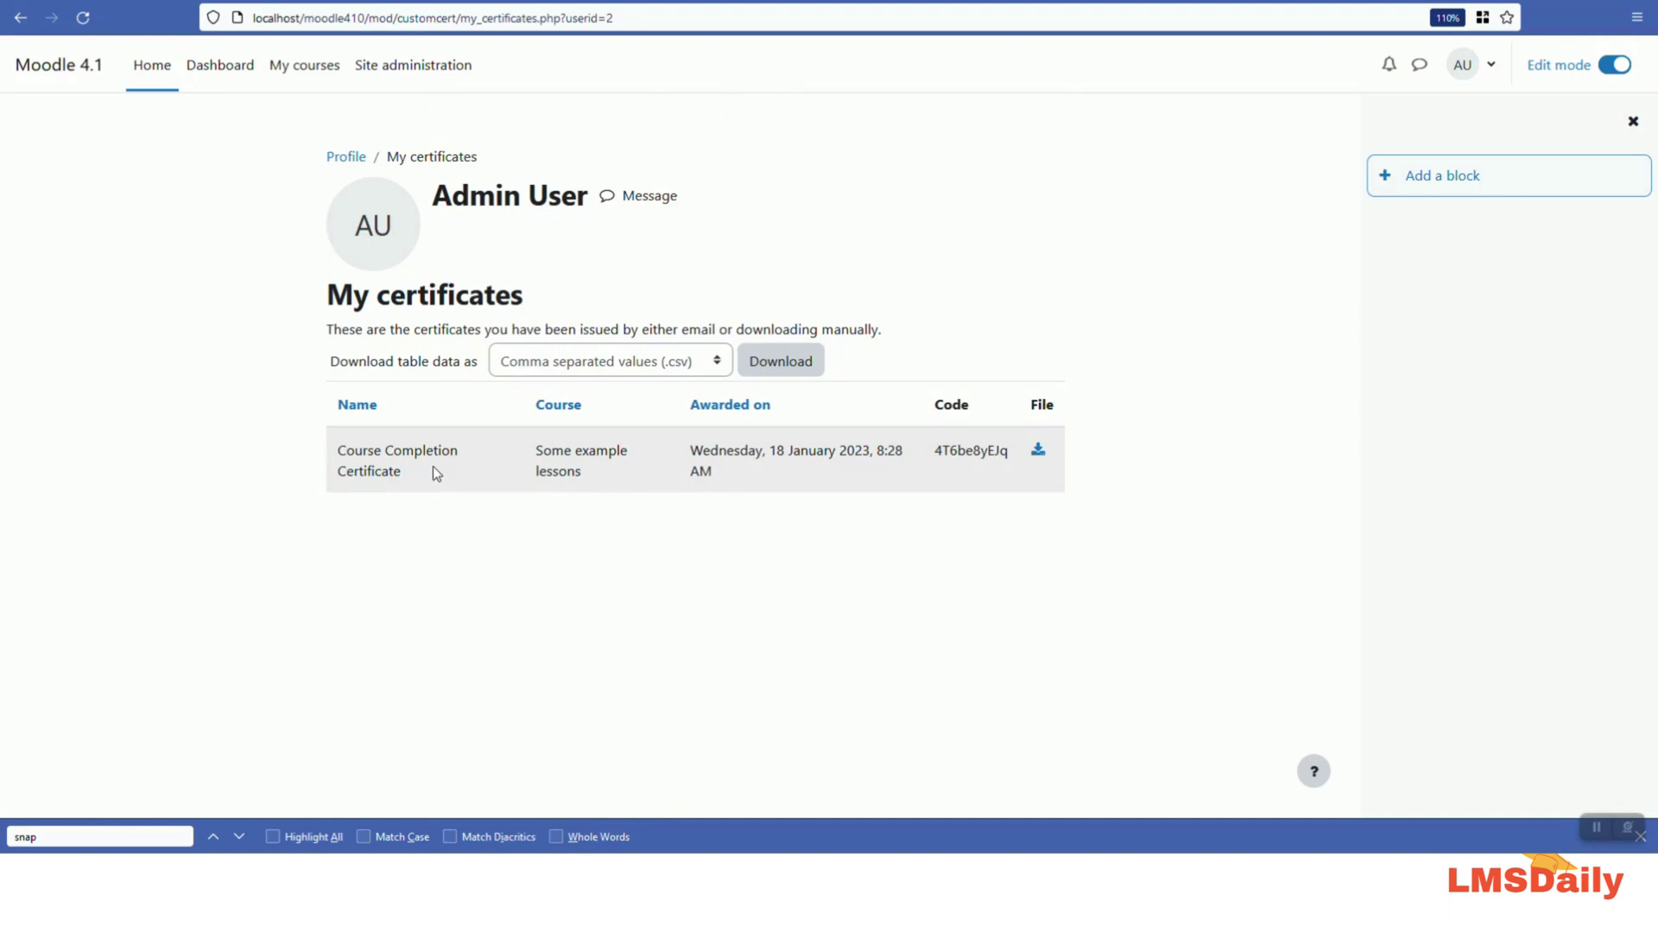
pyautogui.click(594, 369)
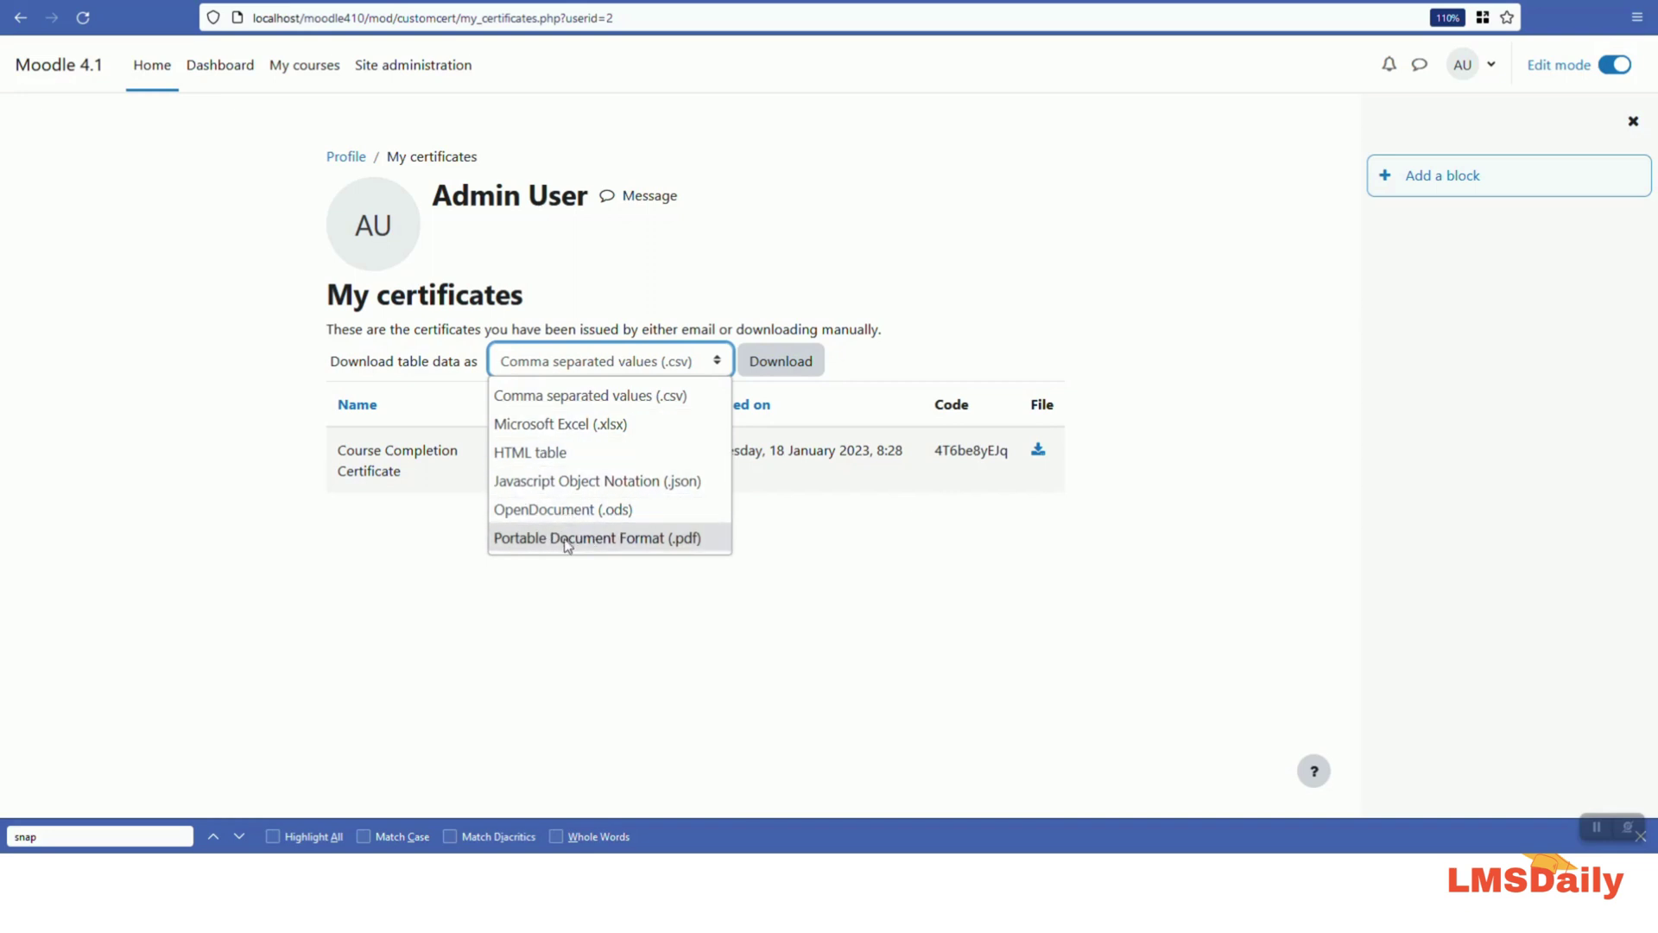
pyautogui.click(786, 556)
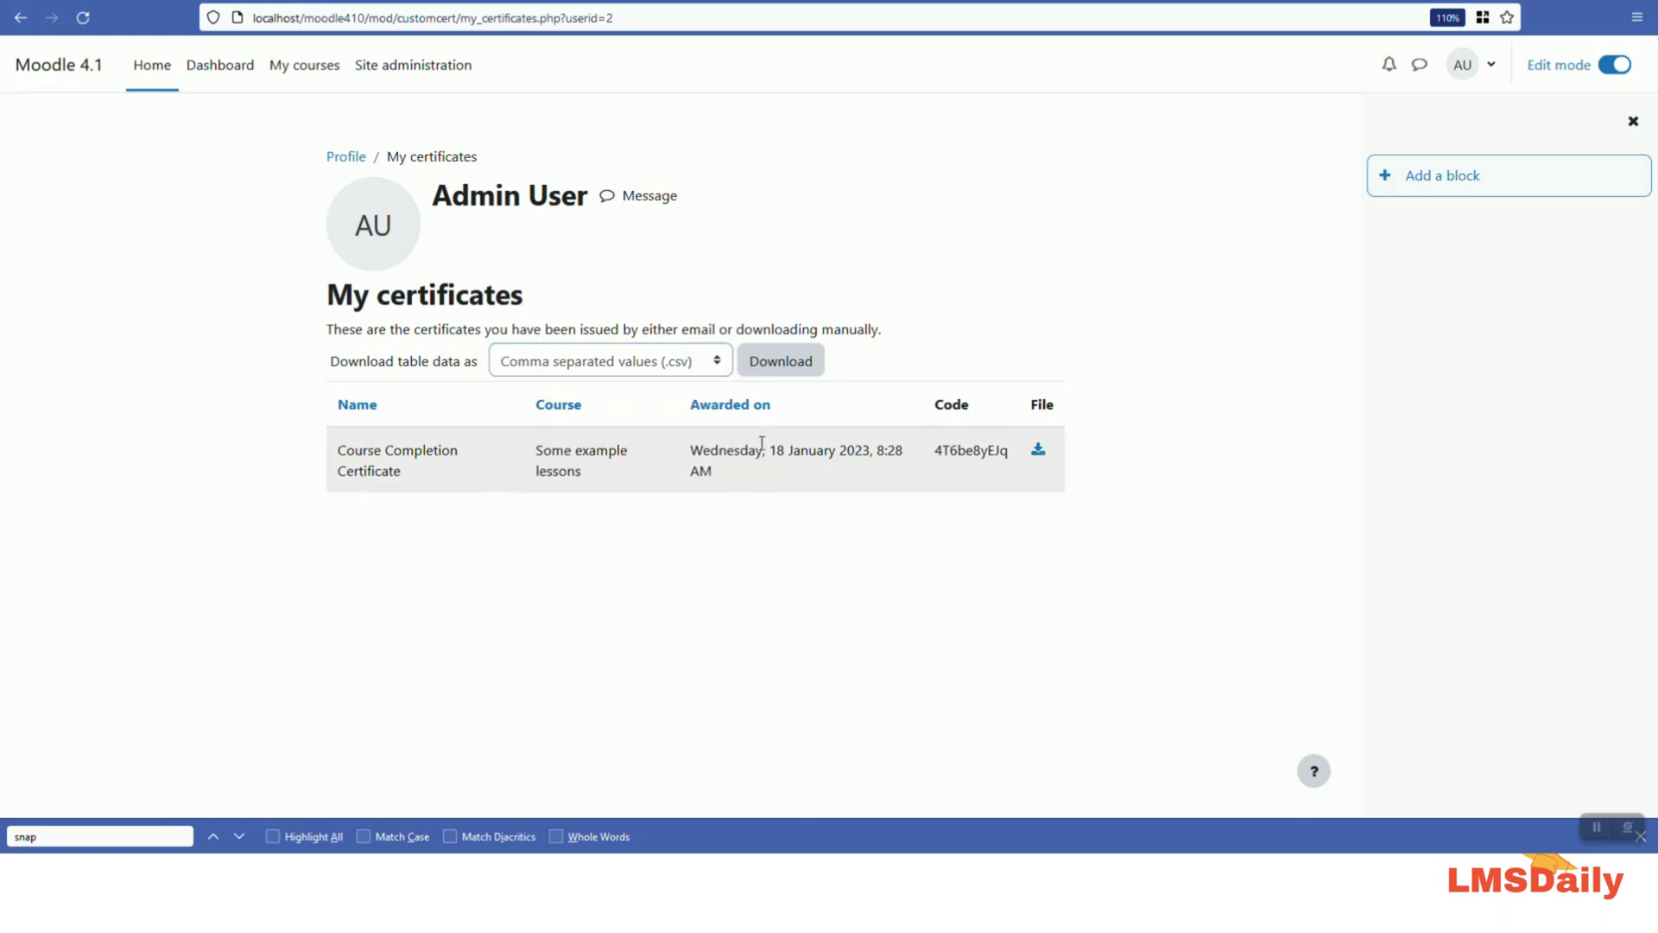